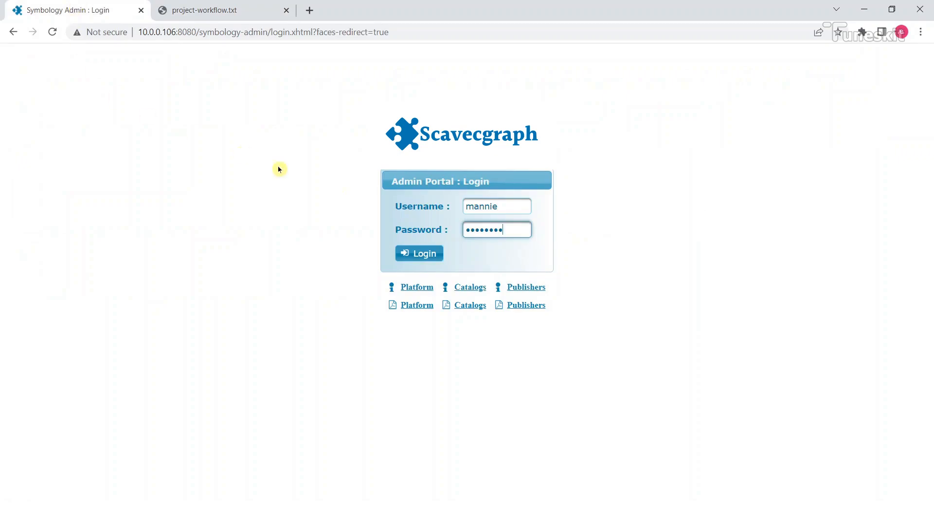
Step: Log in to the admin portal and open the projects page of the organization's symbology_repo1 repository
{"action": "left_click", "coordinate": [428, 253]}
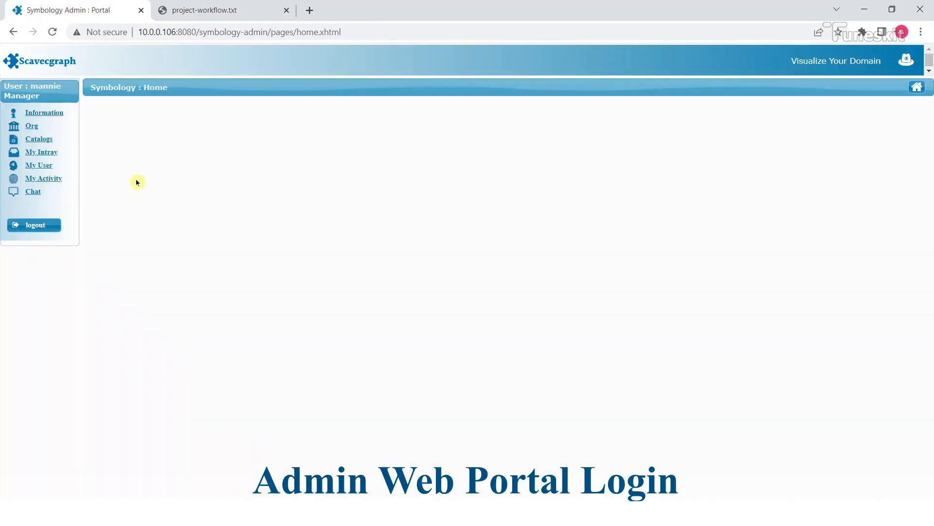
{"action": "left_click", "coordinate": [33, 126]}
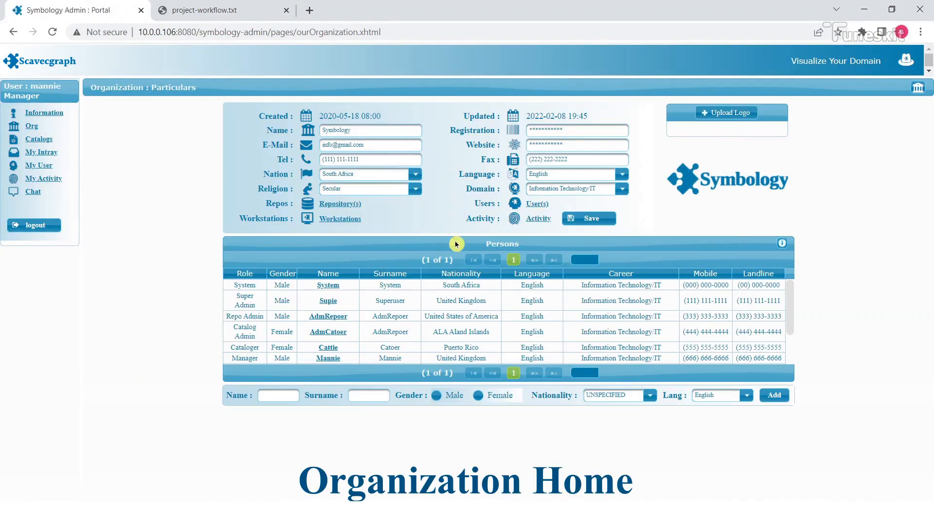
{"action": "left_click", "coordinate": [361, 203]}
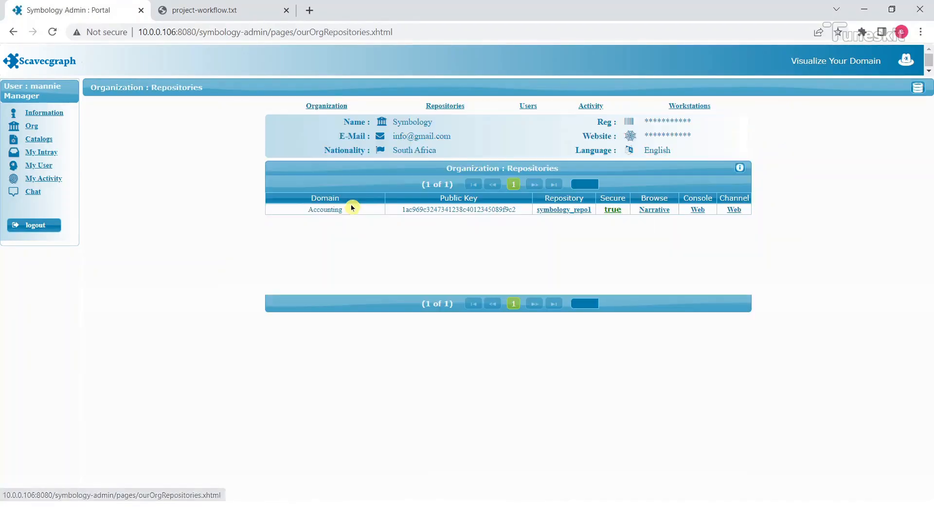
{"action": "left_click", "coordinate": [559, 215]}
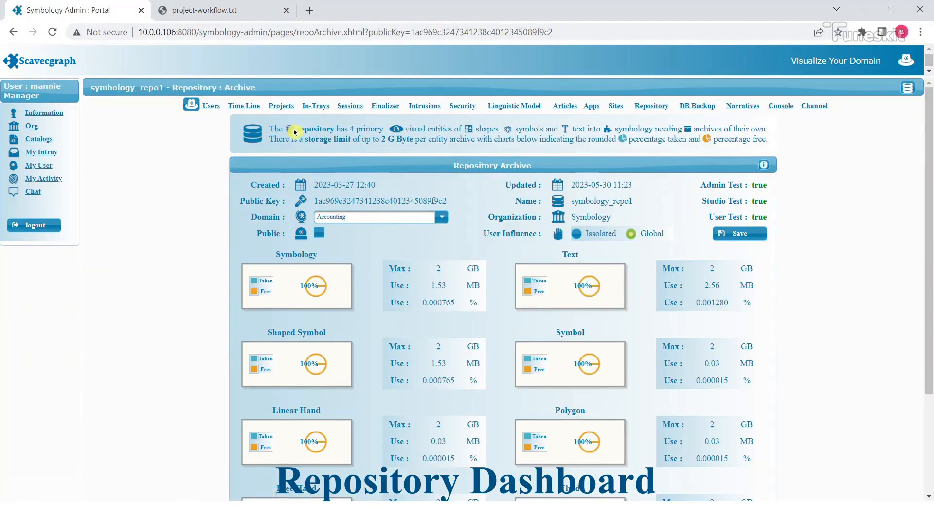
{"action": "left_click", "coordinate": [281, 107]}
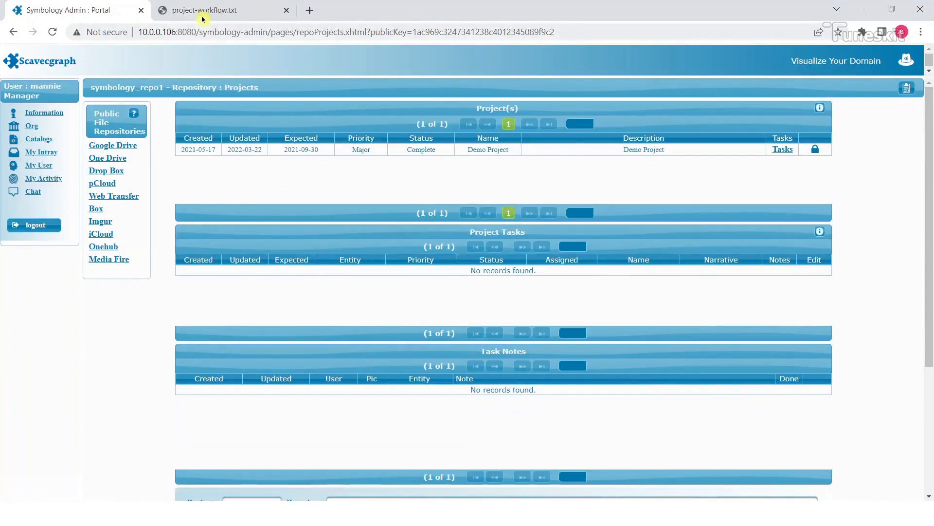
Step: Copy the project description text from project-workflow.txt and return to the repository's projects page
{"action": "left_click", "coordinate": [200, 11]}
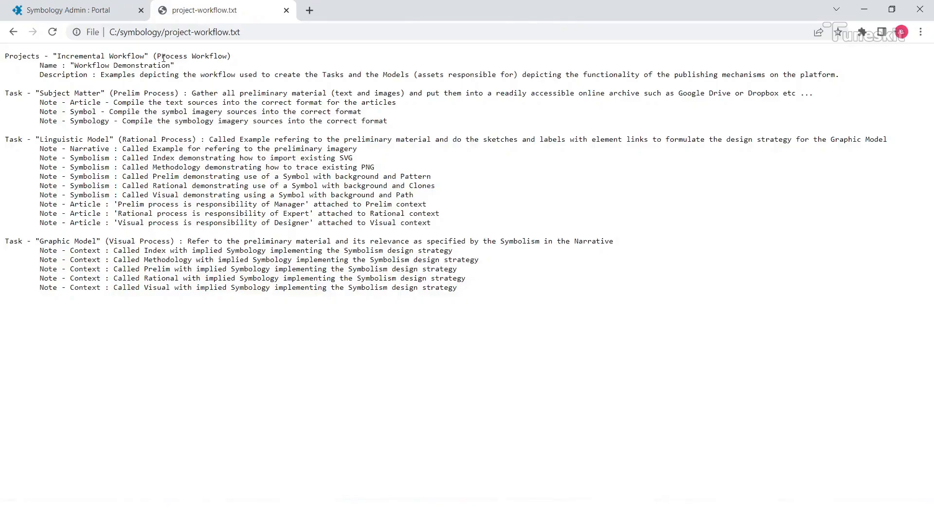
{"action": "left_click_drag", "start_coordinate": [140, 78], "coordinate": [886, 83]}
{"action": "key", "text": "ctrl+c"}
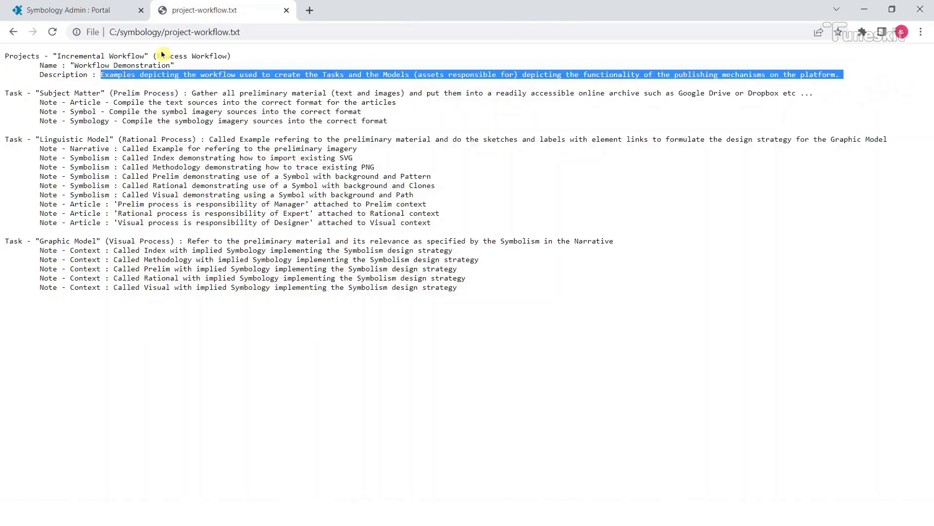
{"action": "left_click", "coordinate": [76, 9]}
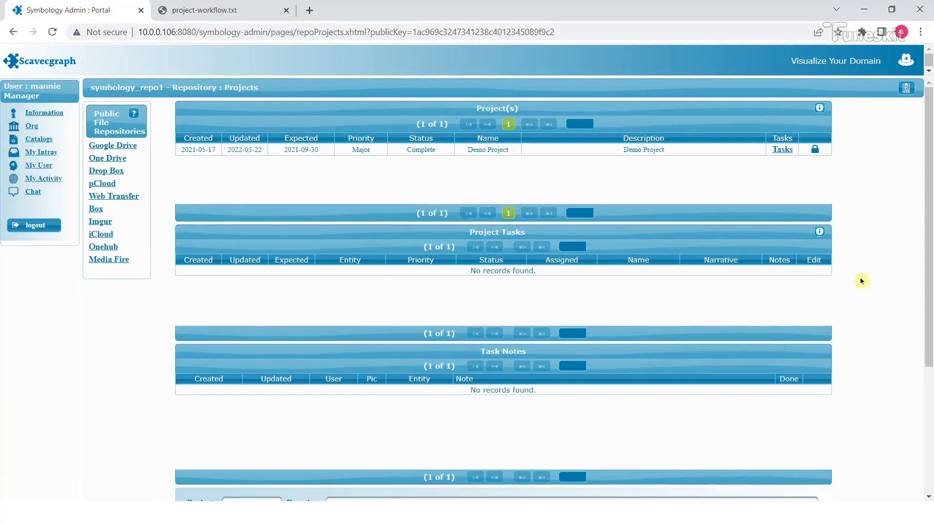
Step: Name the new project Workflow Demo and paste the copied text as its description
{"action": "left_click_drag", "start_coordinate": [929, 285], "coordinate": [929, 445]}
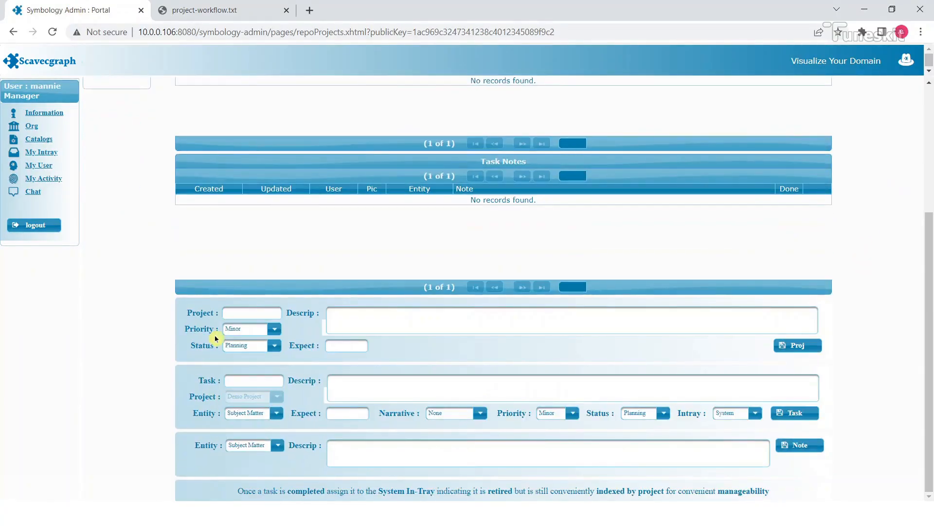
{"action": "left_click", "coordinate": [257, 311]}
{"action": "type", "text": "W"}
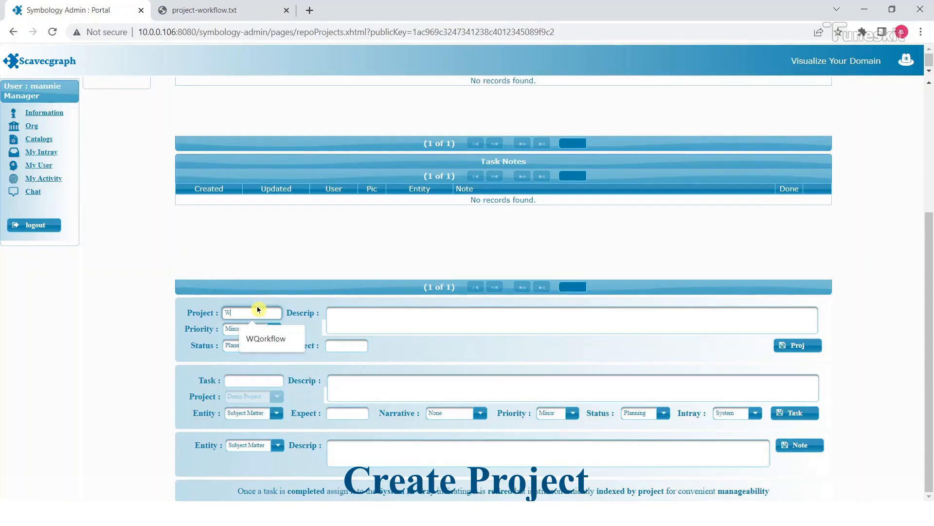
{"action": "type", "text": "orkflow "}
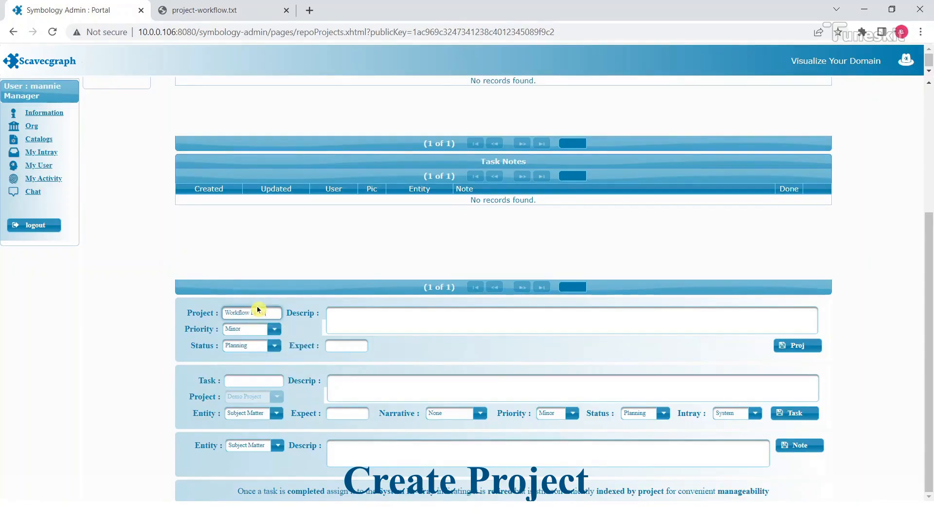
{"action": "type", "text": "Demo"}
{"action": "left_click", "coordinate": [412, 326]}
{"action": "key", "text": "ctrl+v"}
Step: Set the new project's priority to Major and its expected date to 09-06-2023, and save the project
{"action": "left_click", "coordinate": [274, 329]}
{"action": "left_click", "coordinate": [237, 369]}
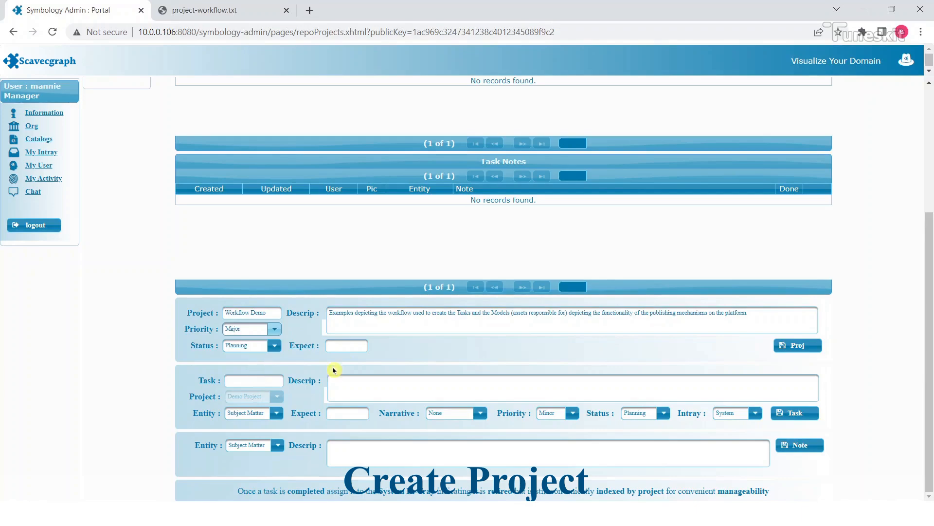
{"action": "left_click", "coordinate": [366, 344]}
{"action": "left_click", "coordinate": [458, 363]}
{"action": "left_click", "coordinate": [438, 413]}
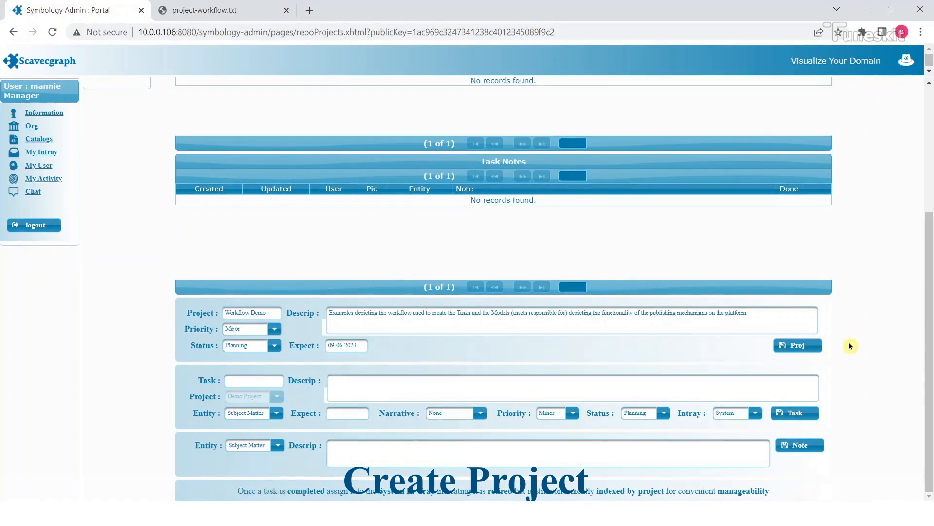
{"action": "left_click", "coordinate": [796, 346]}
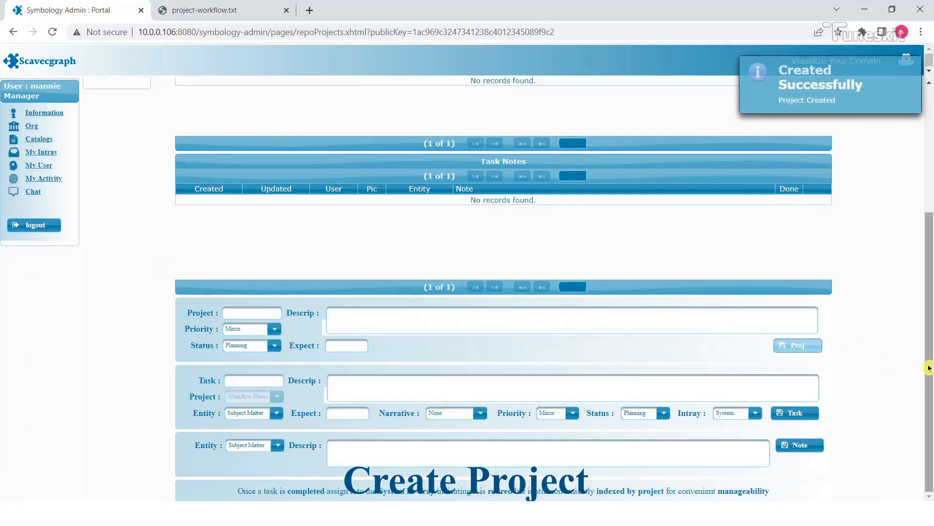
Step: Select the Workflow Demo project in the project list
{"action": "scroll", "coordinate": [907, 369], "scroll_direction": "up", "scroll_amount": 4}
{"action": "left_click", "coordinate": [683, 173]}
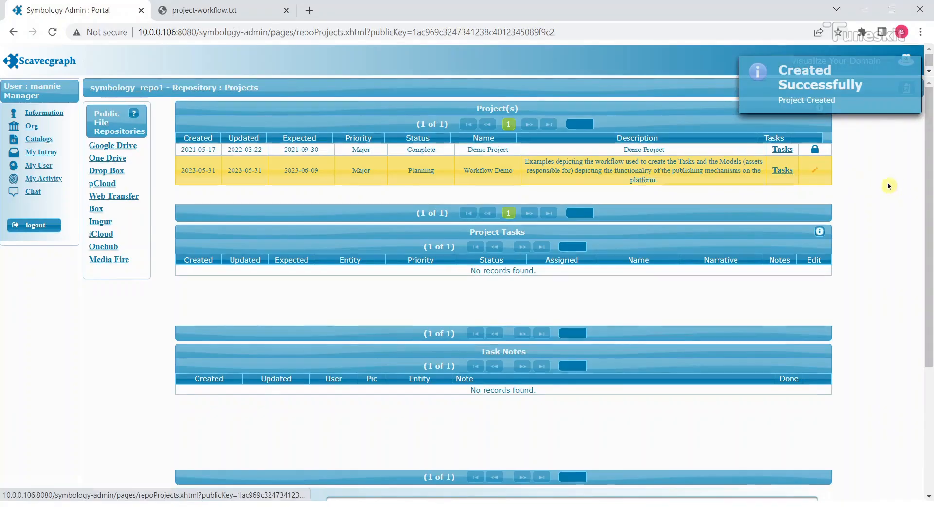
{"action": "scroll", "coordinate": [915, 243], "scroll_direction": "down", "scroll_amount": 4}
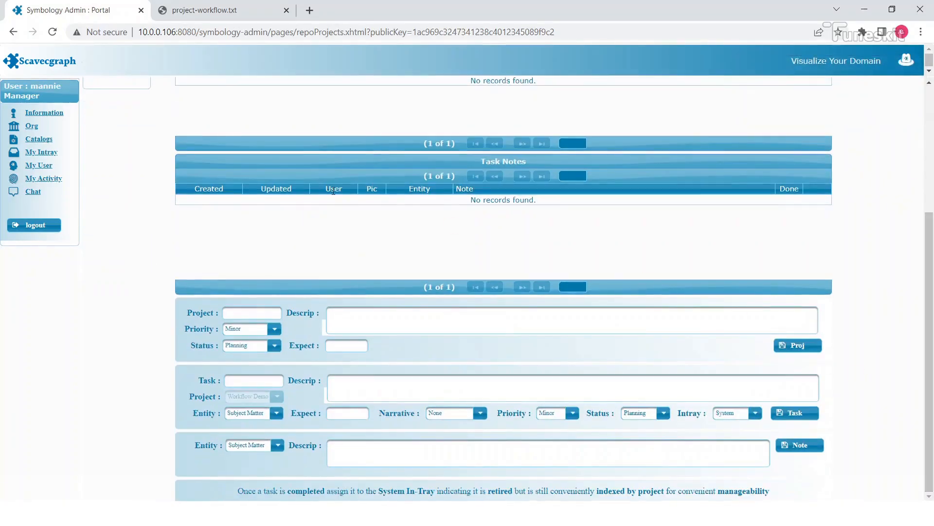
Step: Copy the Subject Matter task description, starting at "(Prelim Process)", from project-workflow.txt and return to the projects page
{"action": "left_click", "coordinate": [215, 10]}
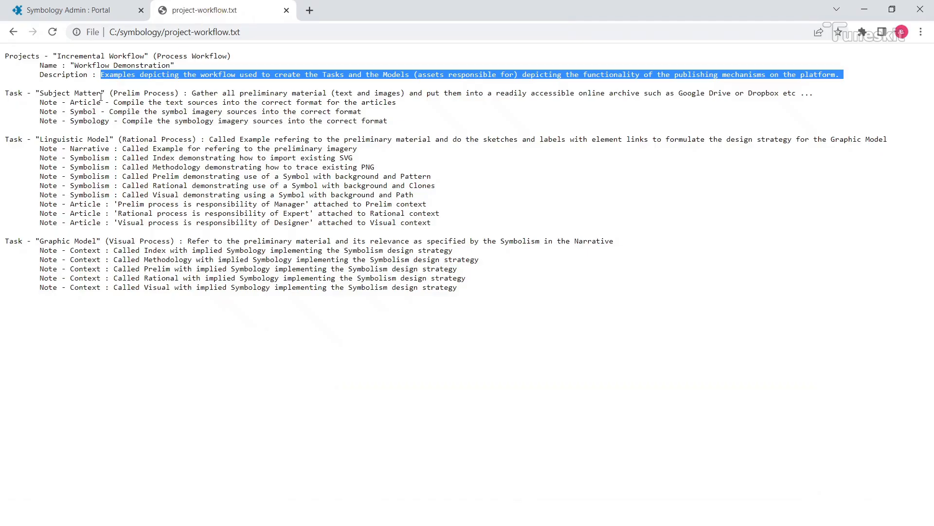
{"action": "left_click_drag", "start_coordinate": [110, 94], "coordinate": [814, 94]}
{"action": "key", "text": "ctrl+c"}
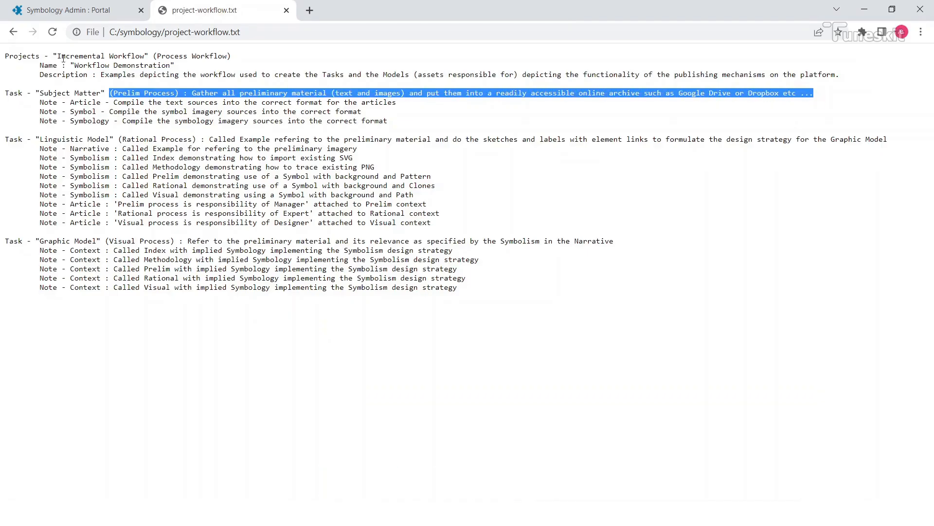
{"action": "left_click", "coordinate": [73, 10]}
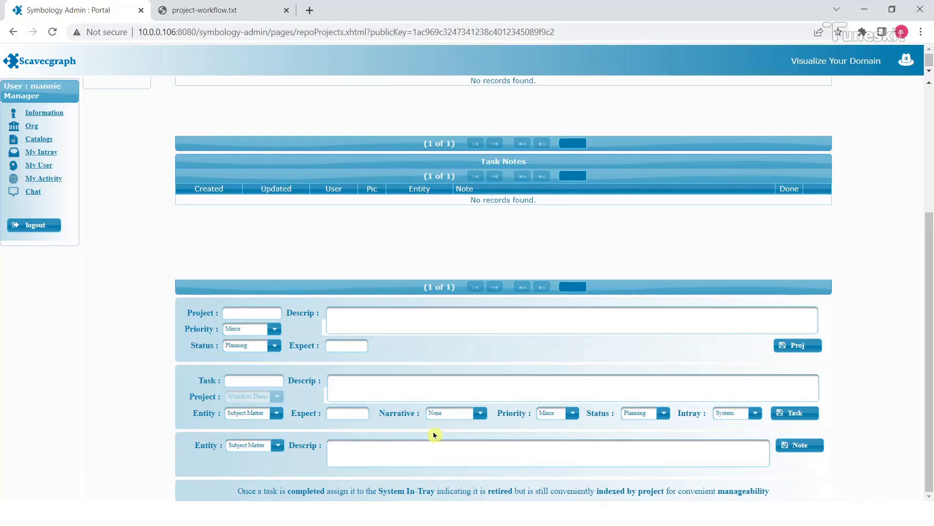
Step: Choose Subject Matter as the new task's entity, name the task Subject Matter and paste the copied description
{"action": "left_click", "coordinate": [277, 413]}
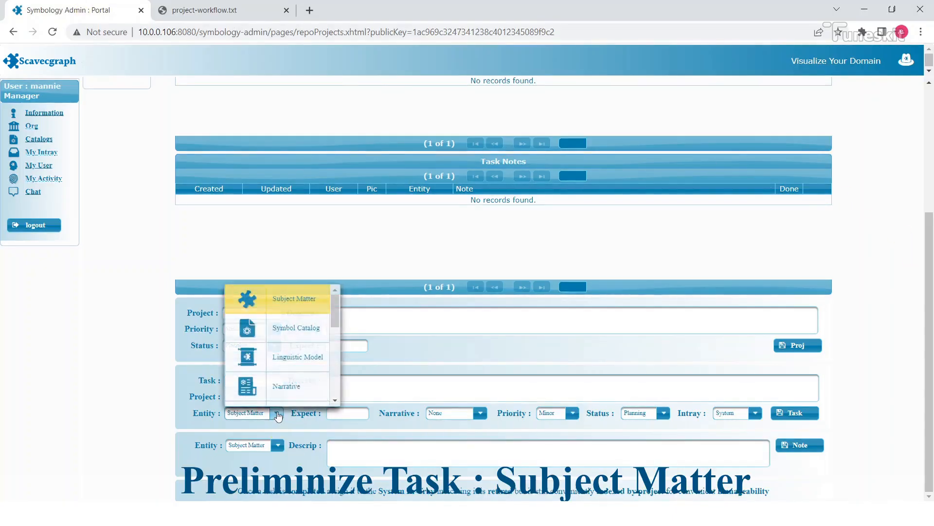
{"action": "left_click", "coordinate": [287, 298]}
{"action": "left_click", "coordinate": [235, 379]}
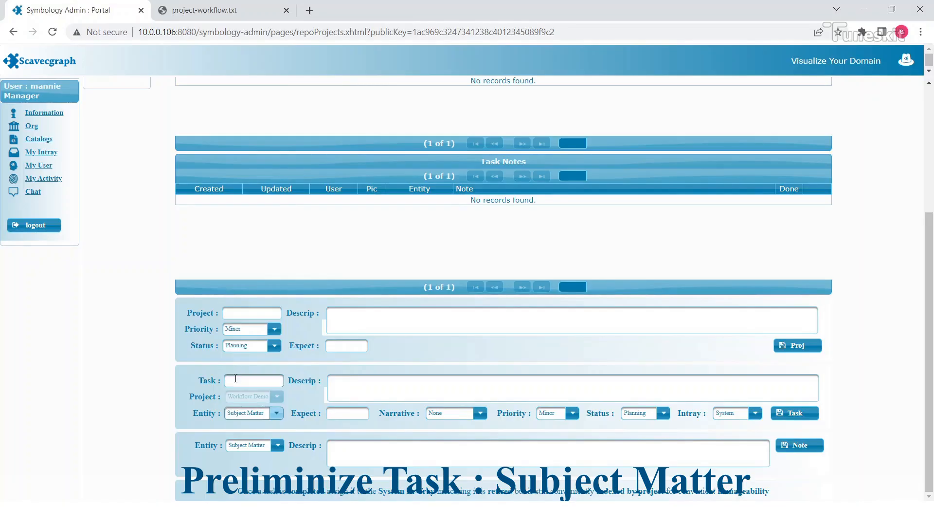
{"action": "left_click", "coordinate": [235, 378]}
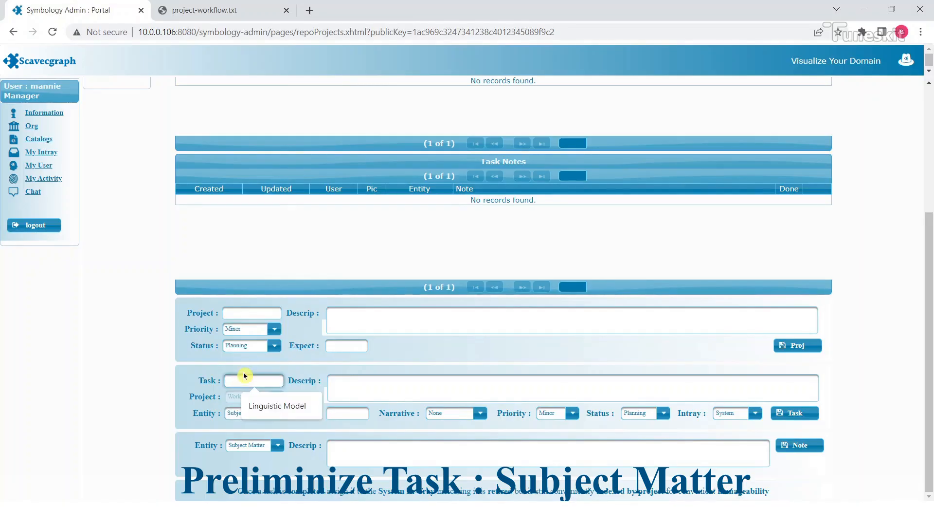
{"action": "type", "text": "Subje"}
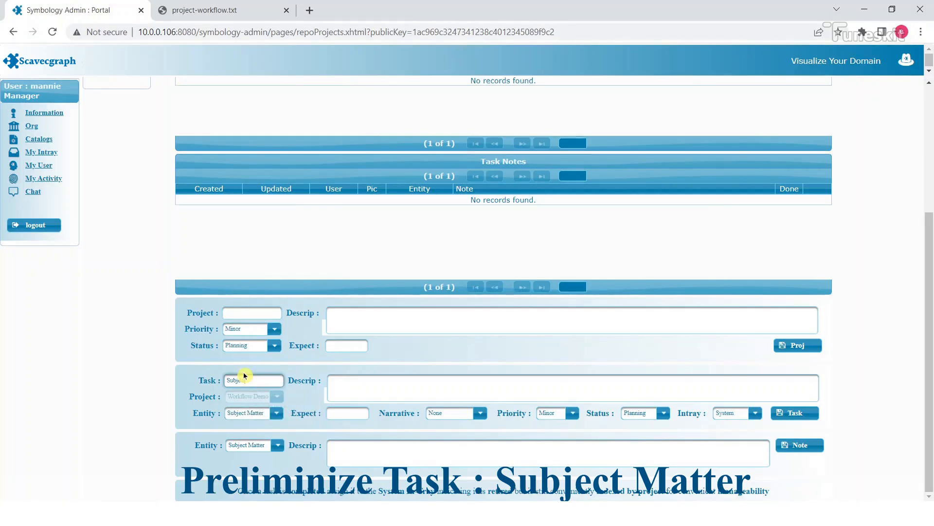
{"action": "type", "text": "ct Matter"}
{"action": "left_click", "coordinate": [496, 385]}
{"action": "key", "text": "ctrl+v"}
Step: Set the task's expected date to 05-06-2023, assign it to the manager's intray and save the task
{"action": "left_click", "coordinate": [352, 412]}
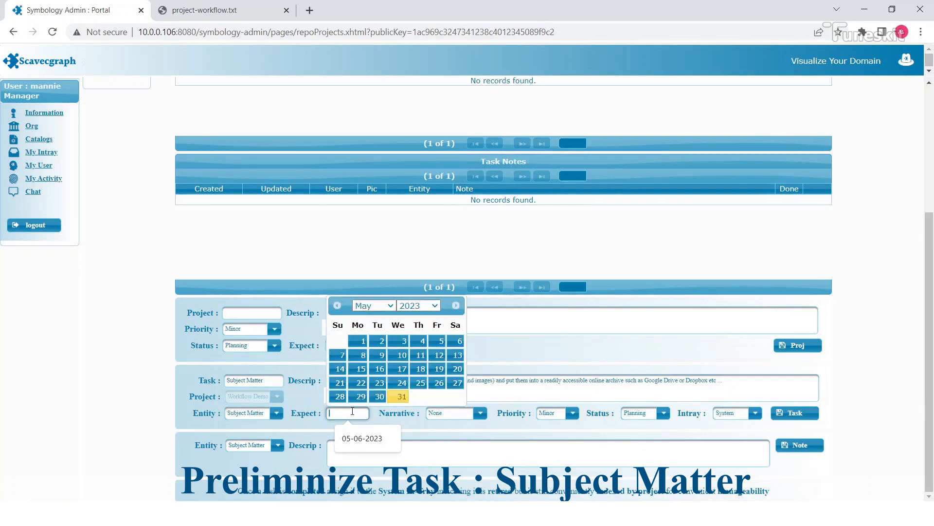
{"action": "left_click", "coordinate": [455, 307]}
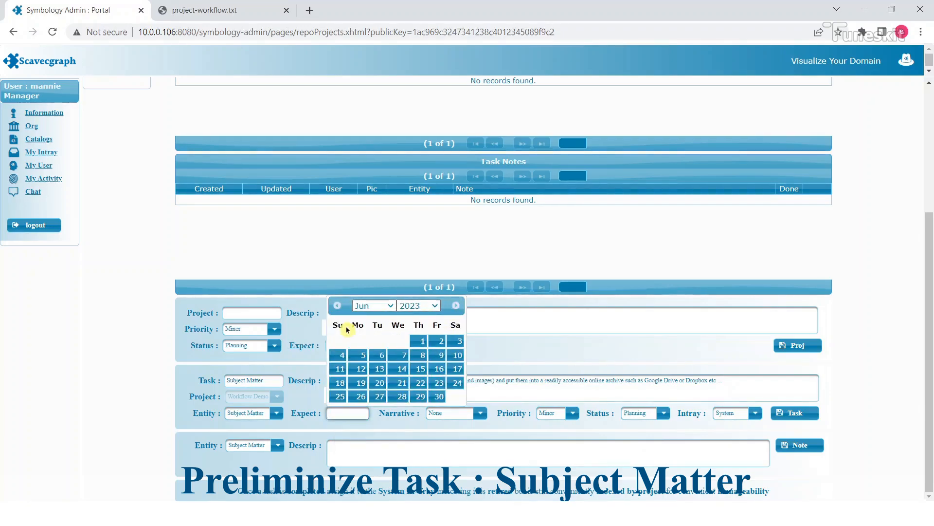
{"action": "left_click", "coordinate": [356, 357]}
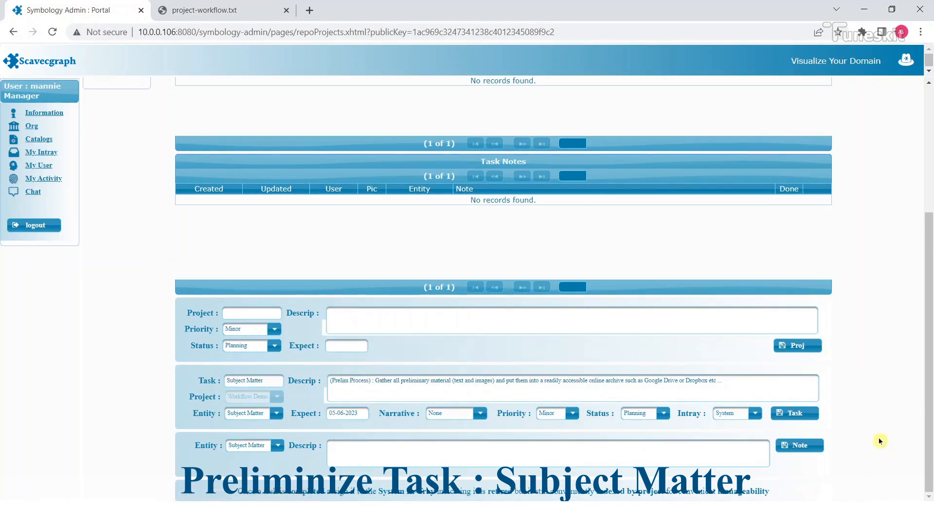
{"action": "left_click", "coordinate": [752, 415]}
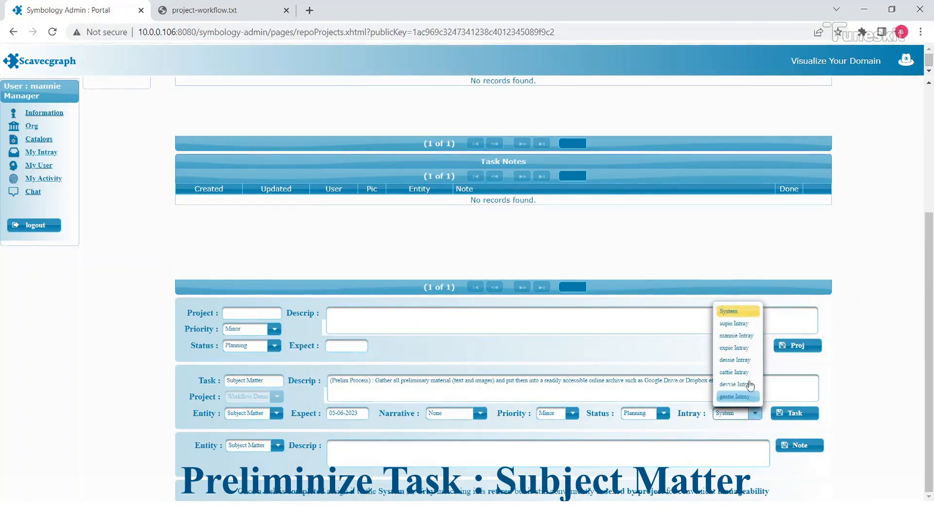
{"action": "left_click", "coordinate": [743, 342]}
{"action": "left_click", "coordinate": [794, 413]}
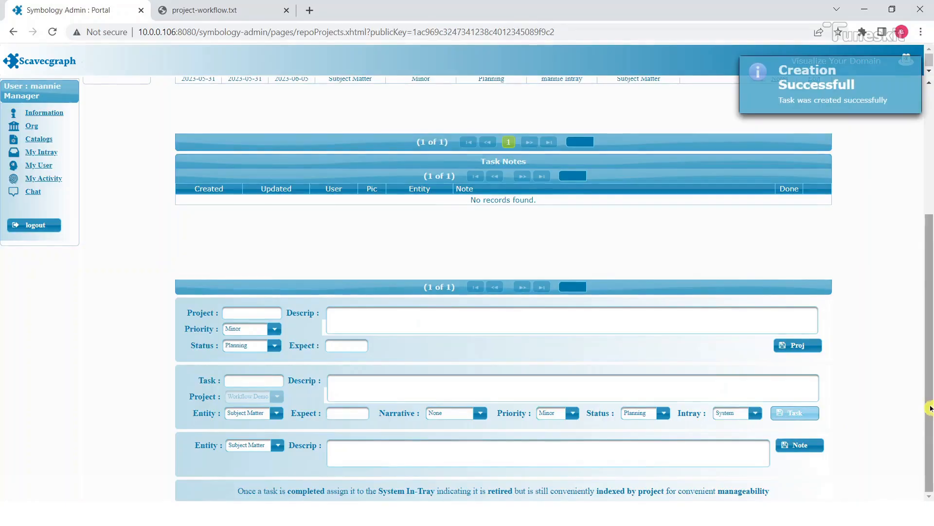
Step: Select the Subject Matter task in the project's task list to work on its notes
{"action": "scroll", "coordinate": [929, 407], "scroll_direction": "up", "scroll_amount": 4}
{"action": "left_click", "coordinate": [569, 273]}
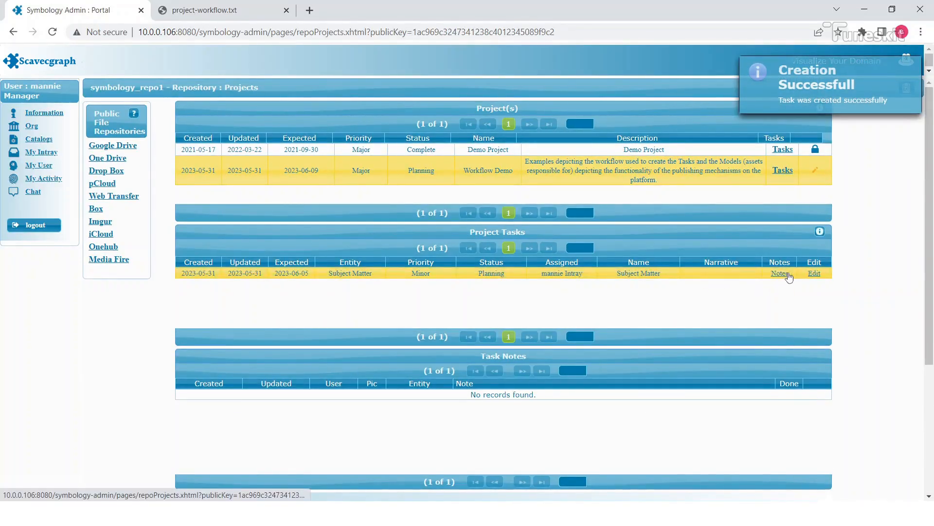
{"action": "left_click_drag", "start_coordinate": [930, 265], "coordinate": [929, 392]}
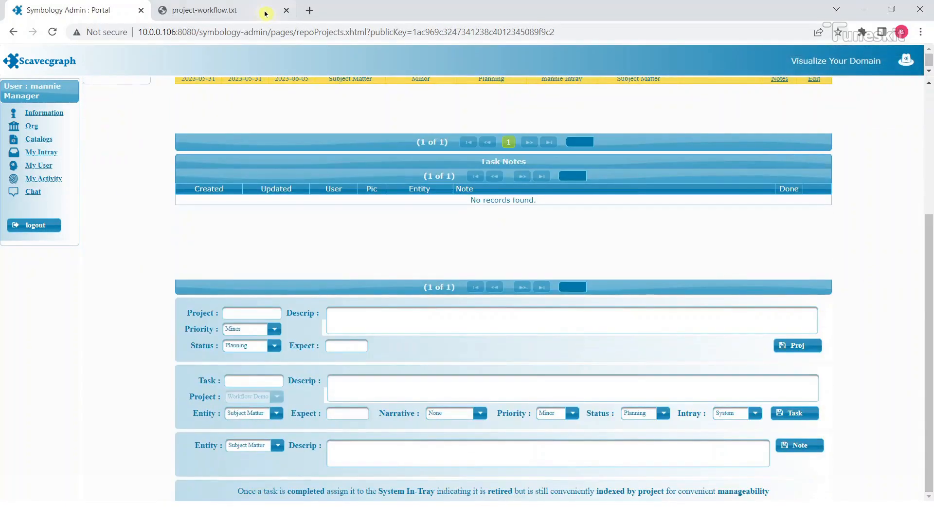
Step: Copy the Article note text "Compile the text sources into the correct format for the articles" from project-workflow.txt and return to the projects page
{"action": "left_click", "coordinate": [250, 10]}
{"action": "left_click_drag", "start_coordinate": [113, 103], "coordinate": [397, 103]}
{"action": "key", "text": "ctrl+c"}
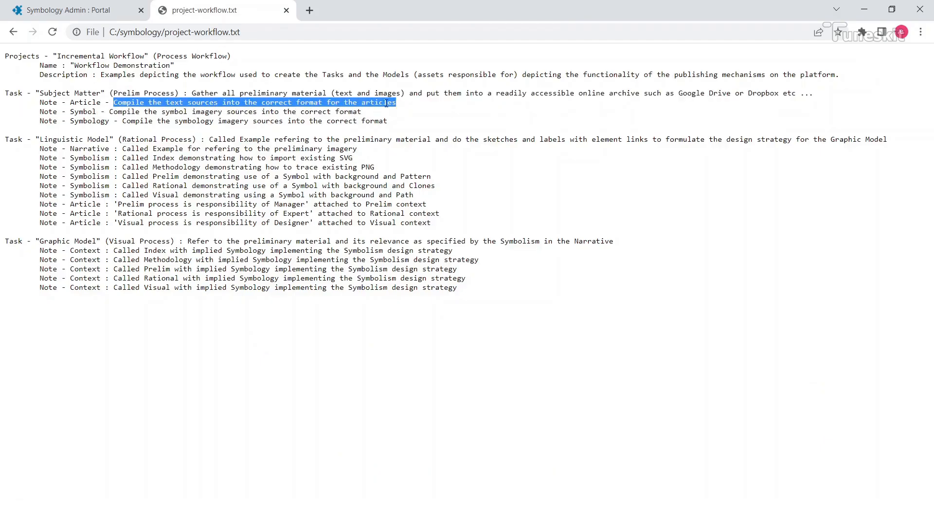
{"action": "left_click", "coordinate": [98, 10]}
Step: Add a task note with the entity Article and the copied text as its description
{"action": "left_click", "coordinate": [277, 446]}
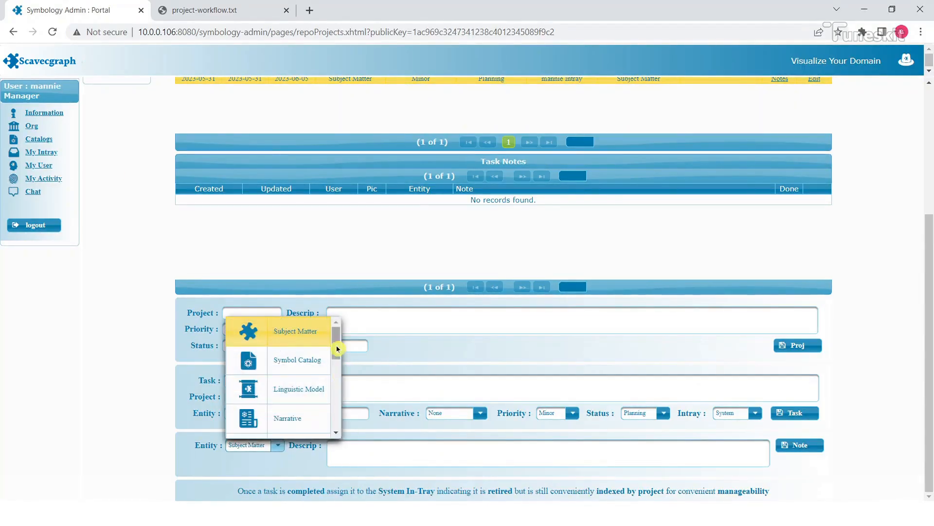
{"action": "left_click_drag", "start_coordinate": [335, 347], "coordinate": [338, 367]}
{"action": "left_click", "coordinate": [294, 390]}
{"action": "left_click", "coordinate": [408, 456]}
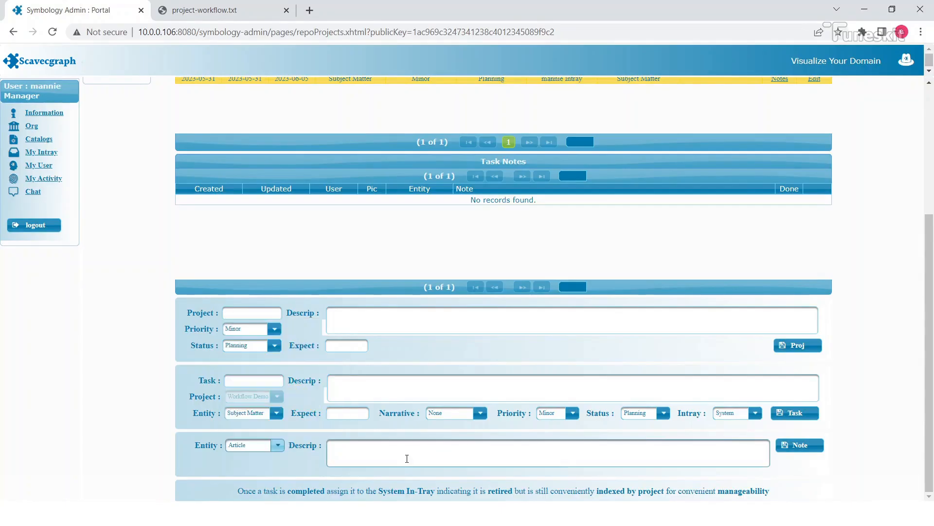
{"action": "key", "text": "ctrl+v"}
{"action": "left_click", "coordinate": [803, 445]}
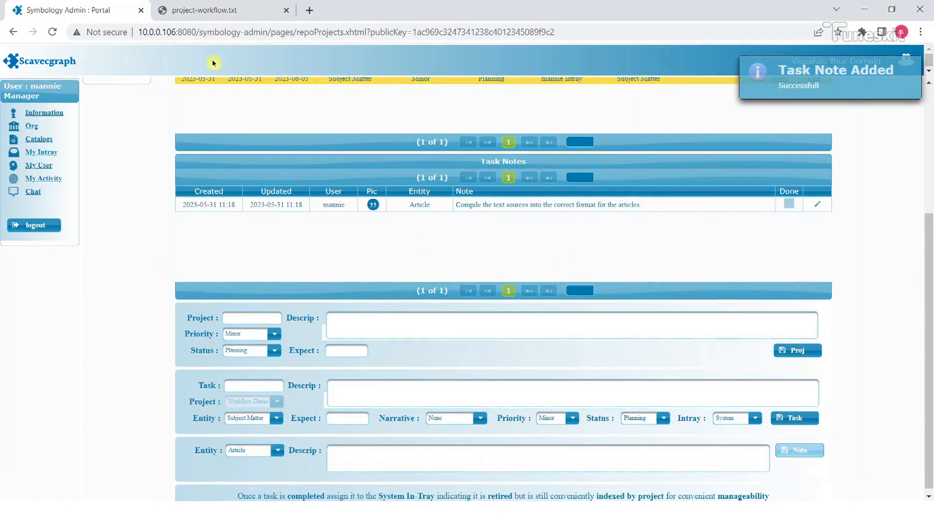
Step: Copy the Symbol note text "Compile the symbol imagery sources into the correct format" from project-workflow.txt and return to the projects page
{"action": "left_click", "coordinate": [225, 10]}
{"action": "left_click_drag", "start_coordinate": [110, 111], "coordinate": [362, 113]}
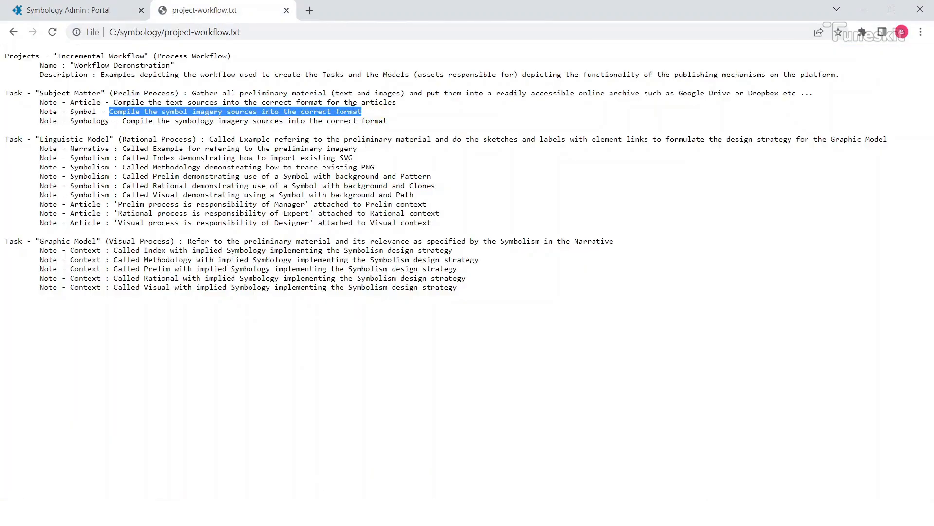
{"action": "left_click", "coordinate": [98, 10]}
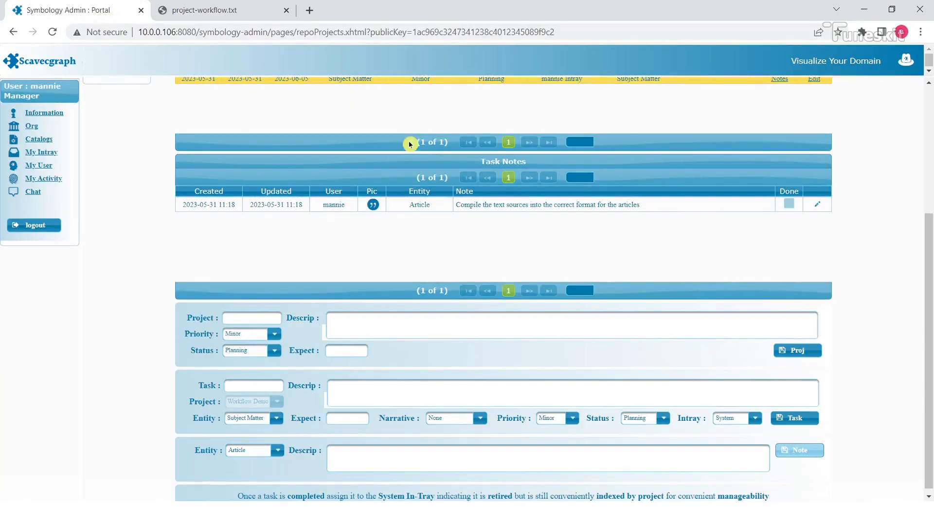
Step: Add a task note with the entity Symbol and the copied symbol imagery text as its description
{"action": "left_click", "coordinate": [277, 452]}
{"action": "left_click_drag", "start_coordinate": [335, 376], "coordinate": [340, 413]}
{"action": "left_click", "coordinate": [311, 406]}
{"action": "left_click", "coordinate": [395, 454]}
{"action": "type", "text": "Compile the symbol imagery sources into the correct format"}
{"action": "left_click", "coordinate": [818, 452]}
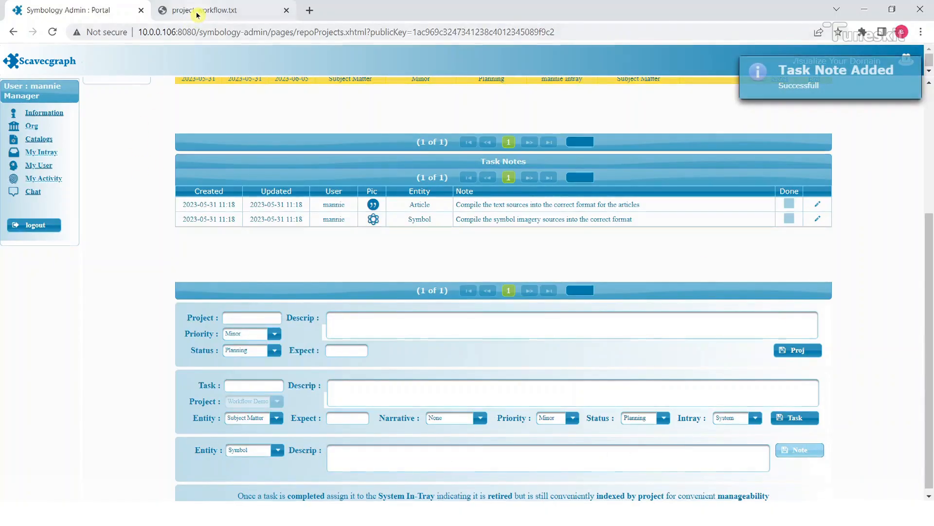
Step: Copy the Symbology note text "Compile the symbology imagery sources into the correct format" from project-workflow.txt and return to the projects page
{"action": "left_click", "coordinate": [197, 15]}
{"action": "left_click_drag", "start_coordinate": [122, 121], "coordinate": [390, 124]}
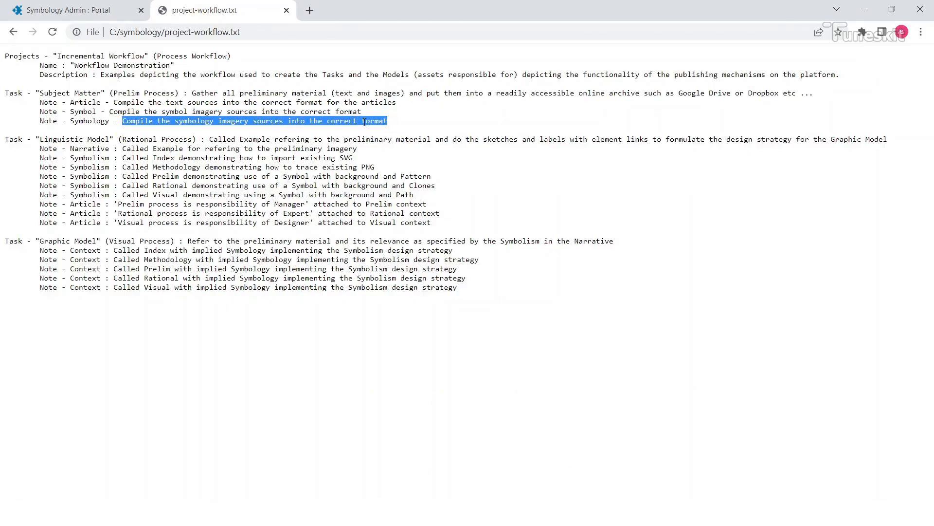
{"action": "left_click", "coordinate": [95, 17]}
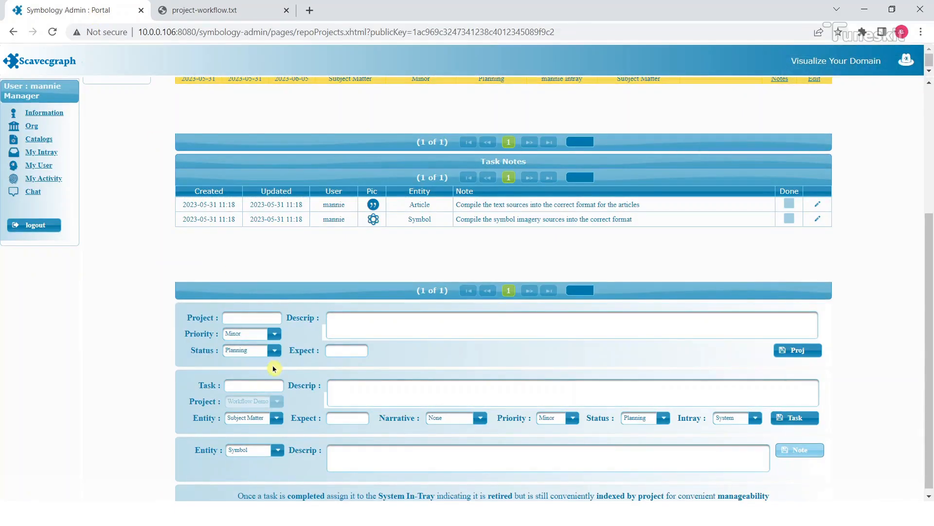
Step: Add a task note with the entity Symbology and the copied symbology imagery text as its description
{"action": "left_click", "coordinate": [278, 450]}
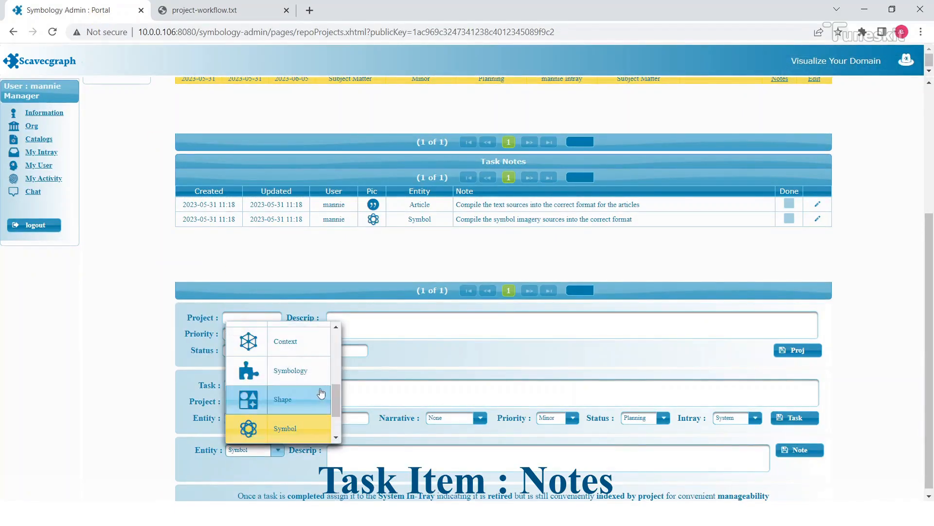
{"action": "left_click", "coordinate": [307, 381]}
{"action": "left_click", "coordinate": [388, 455]}
{"action": "type", "text": "Compile the symbology imagery sources into the correct format"}
{"action": "left_click", "coordinate": [796, 453]}
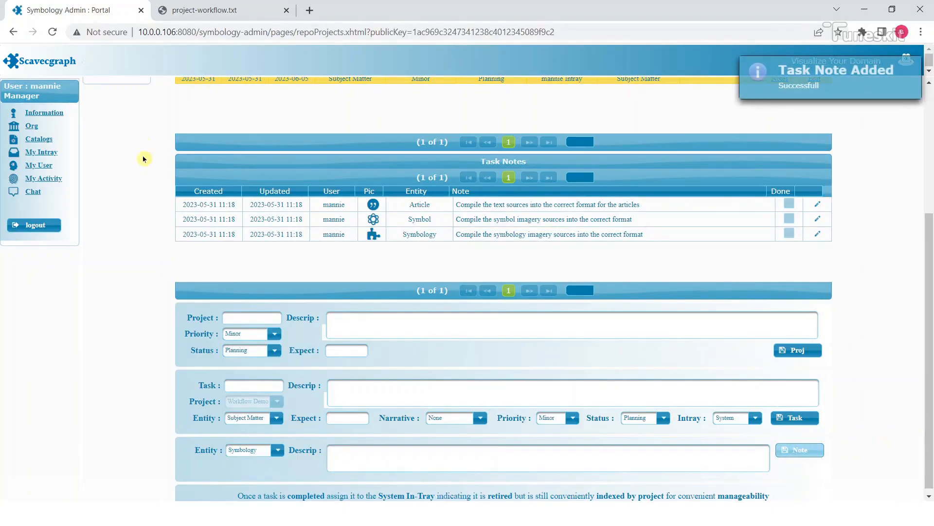
Step: Copy the Linguistic Model task description, from "(Rational Process)" to the end of its line, from project-workflow.txt and return to the projects page
{"action": "left_click", "coordinate": [218, 13]}
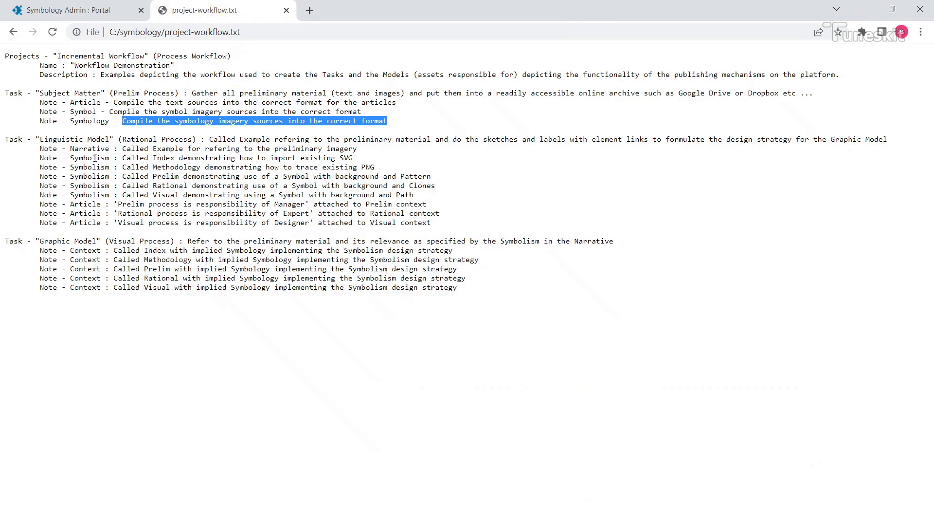
{"action": "left_click_drag", "start_coordinate": [119, 140], "coordinate": [889, 141]}
{"action": "key", "text": "ctrl+c"}
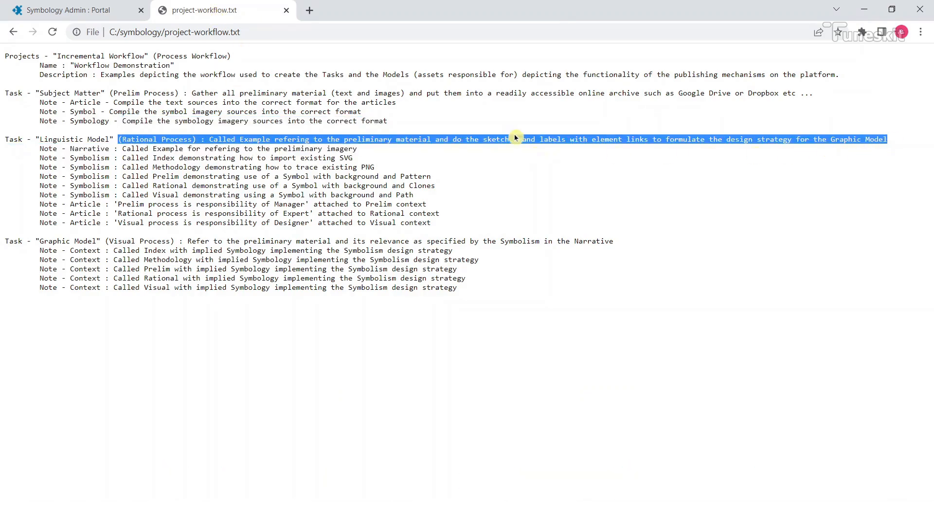
{"action": "left_click", "coordinate": [94, 13]}
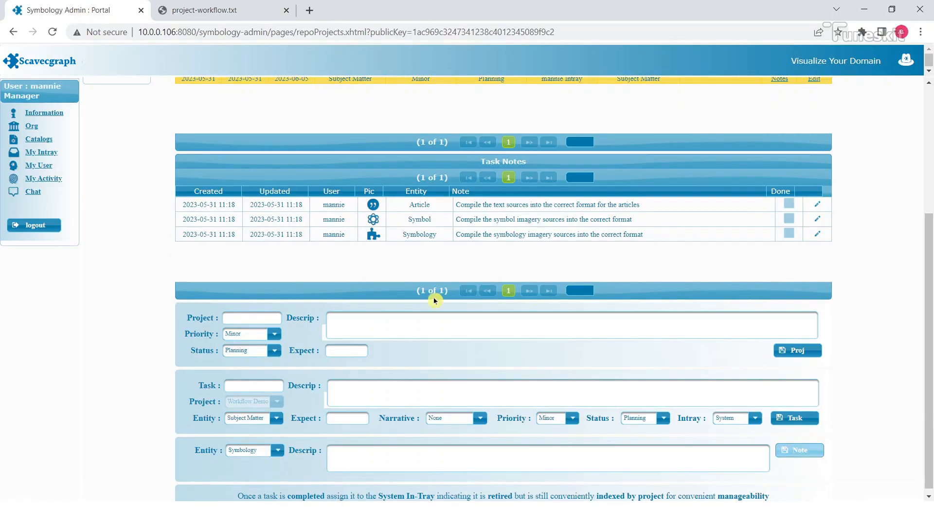
Step: Fill in a new task with the entity Linguistic Model, the name Linguistic Model and the copied Rational Process text as its description
{"action": "left_click_drag", "start_coordinate": [924, 315], "coordinate": [927, 319]}
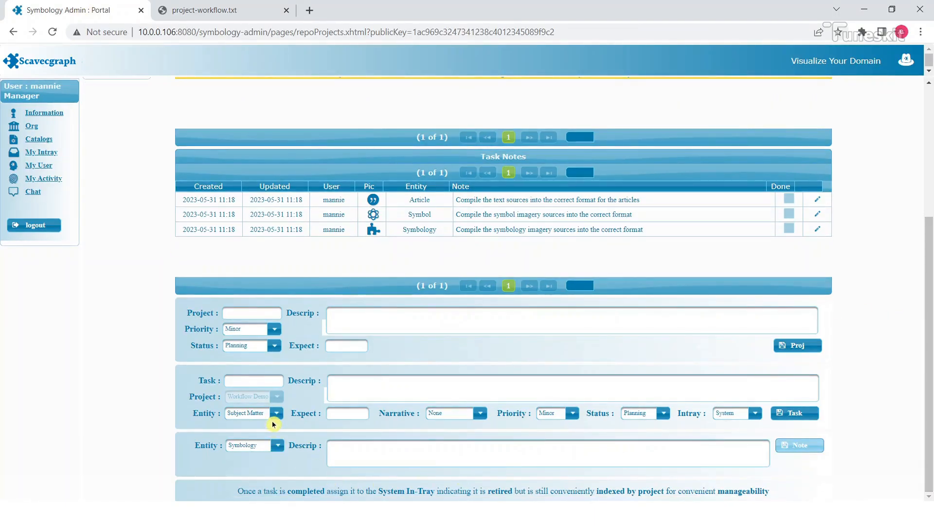
{"action": "left_click", "coordinate": [277, 415]}
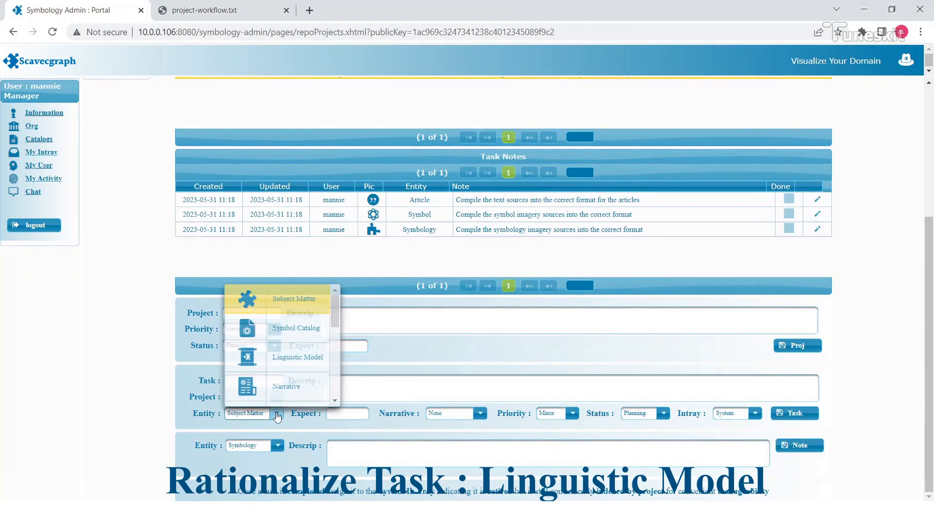
{"action": "left_click", "coordinate": [297, 357]}
{"action": "left_click", "coordinate": [266, 380]}
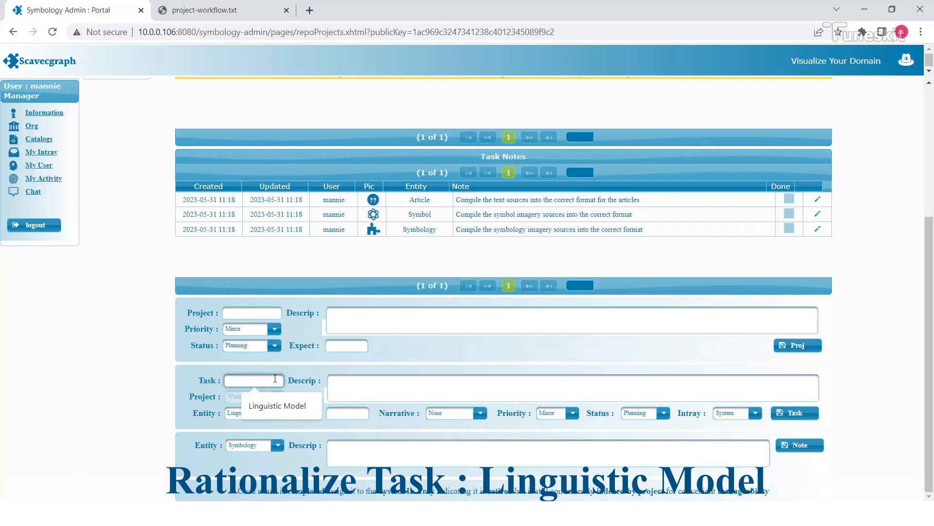
{"action": "left_click", "coordinate": [275, 404]}
{"action": "left_click", "coordinate": [373, 386]}
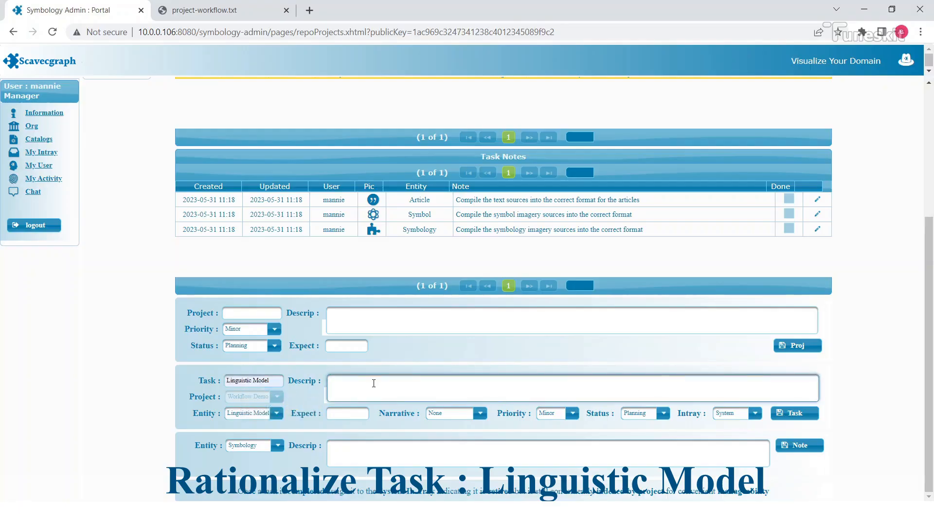
{"action": "key", "text": "ctrl+v"}
Step: Set the Linguistic Model task's expected date to 07-06-2023, assign it to the expert's intray and save the task
{"action": "left_click", "coordinate": [358, 410]}
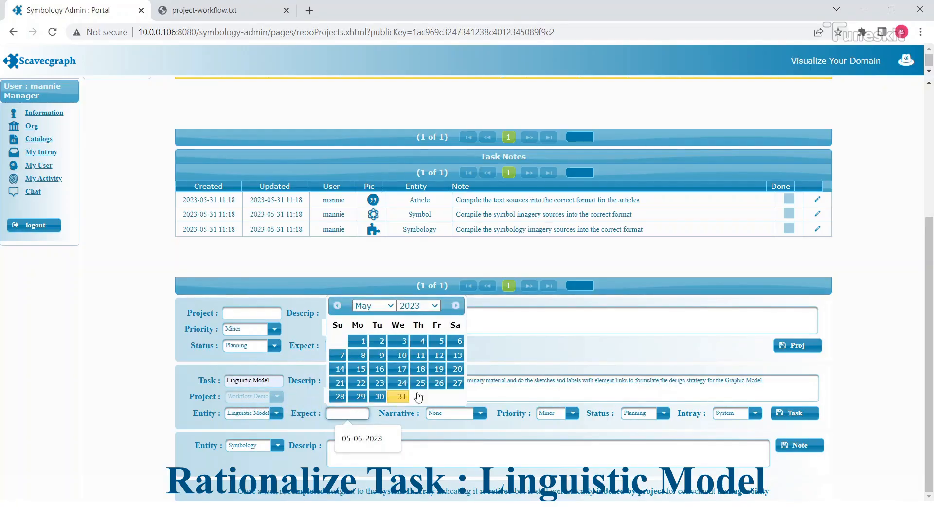
{"action": "left_click", "coordinate": [460, 307]}
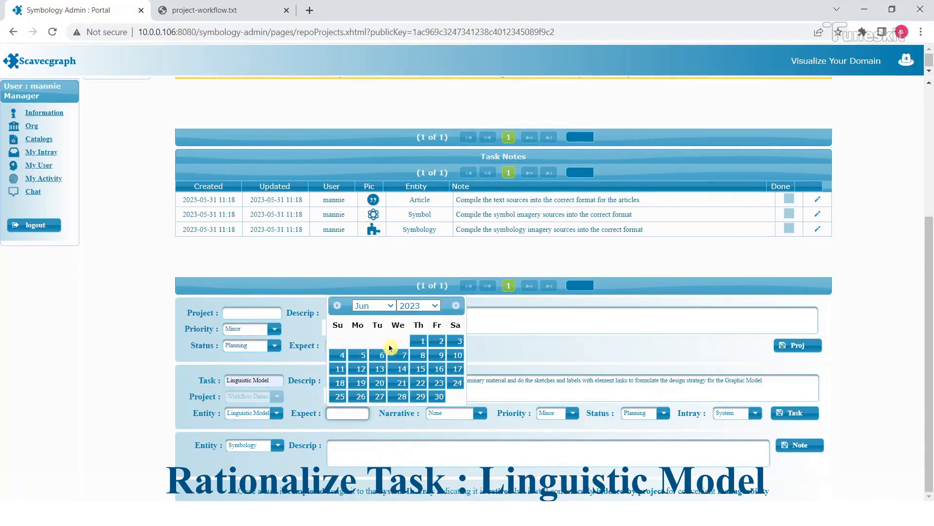
{"action": "left_click", "coordinate": [398, 360]}
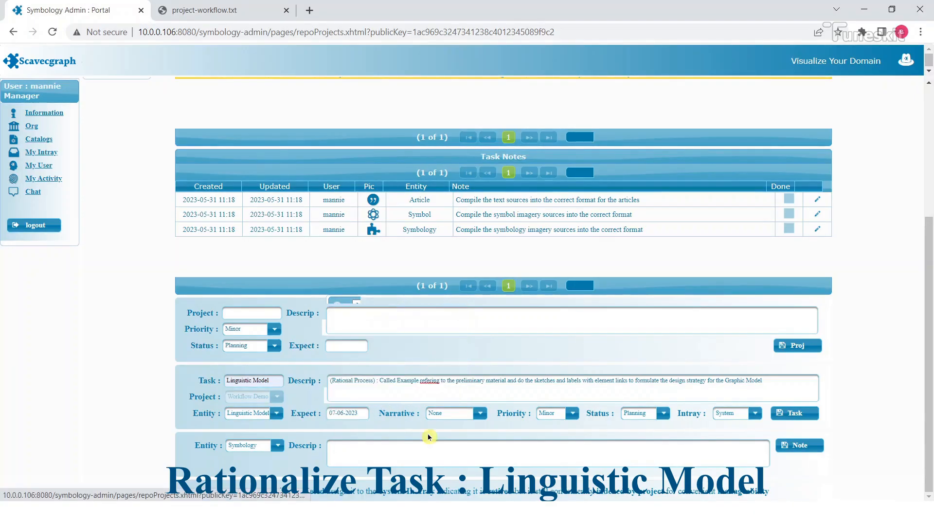
{"action": "left_click", "coordinate": [754, 413]}
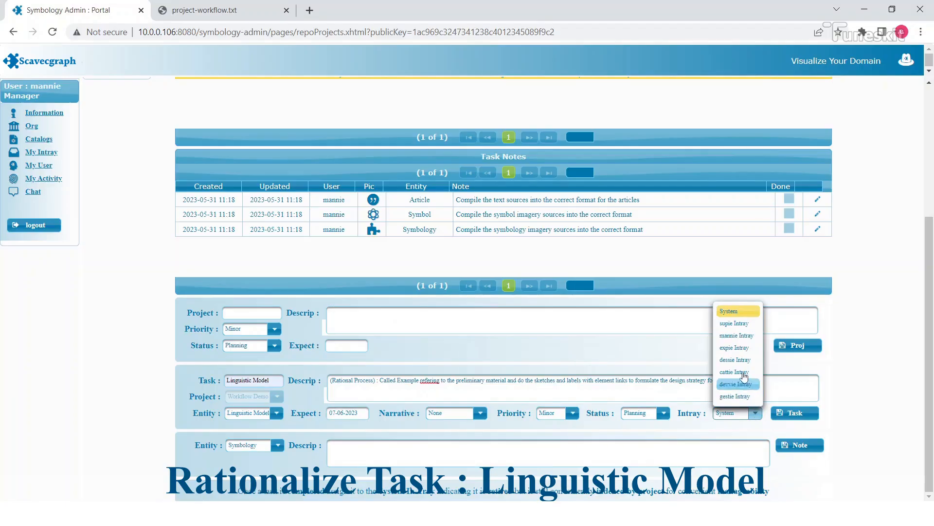
{"action": "left_click", "coordinate": [735, 347]}
{"action": "left_click", "coordinate": [812, 417]}
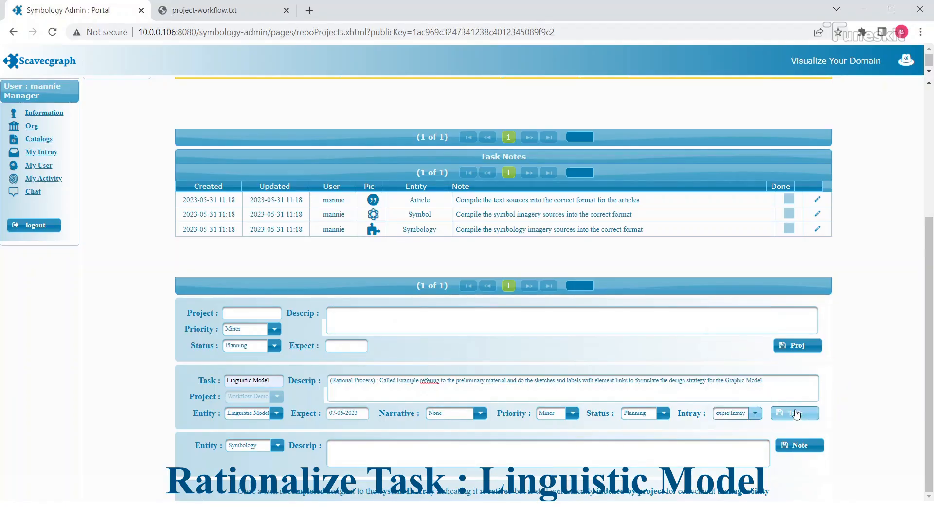
Step: Open the notes of the Linguistic Model task in the project's task list
{"action": "left_click_drag", "start_coordinate": [928, 415], "coordinate": [902, 210]}
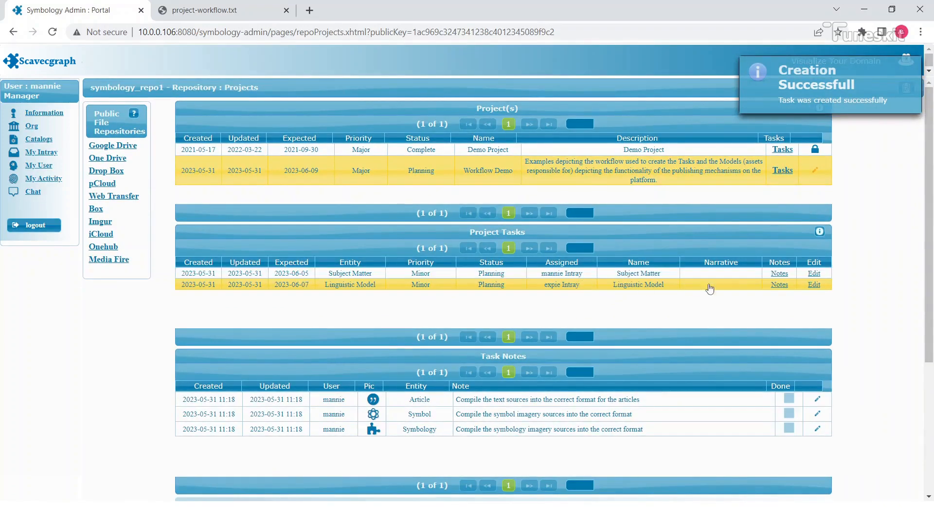
{"action": "left_click", "coordinate": [779, 286]}
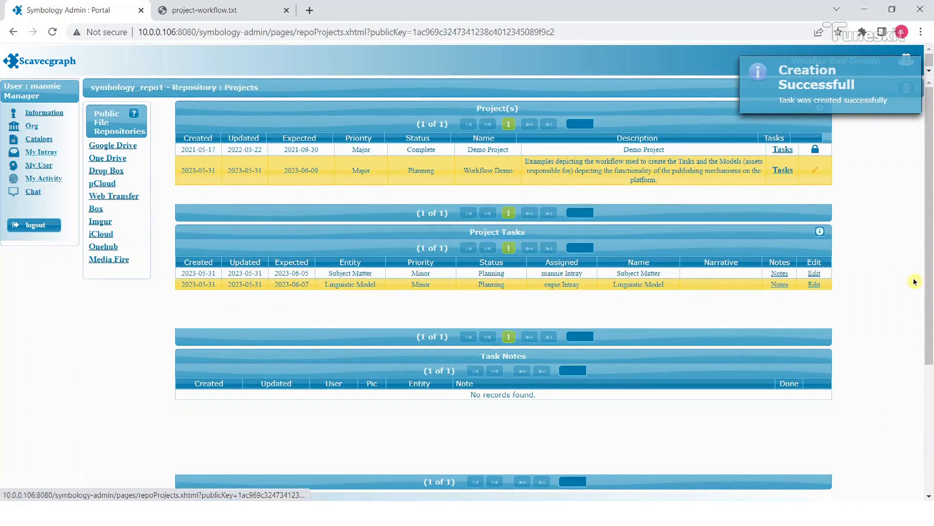
{"action": "scroll", "coordinate": [919, 428], "scroll_direction": "down", "scroll_amount": 4}
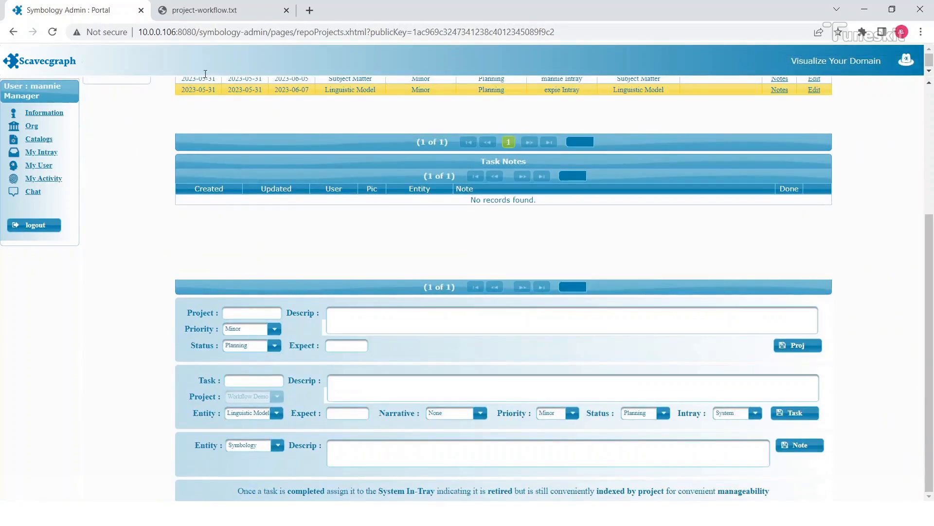
Step: Copy the Narrative note text "Called Example for refering to the preliminary imagery" from project-workflow.txt and return to the projects page
{"action": "left_click", "coordinate": [210, 11]}
{"action": "left_click_drag", "start_coordinate": [121, 148], "coordinate": [347, 148]}
{"action": "key", "text": "ctrl+c"}
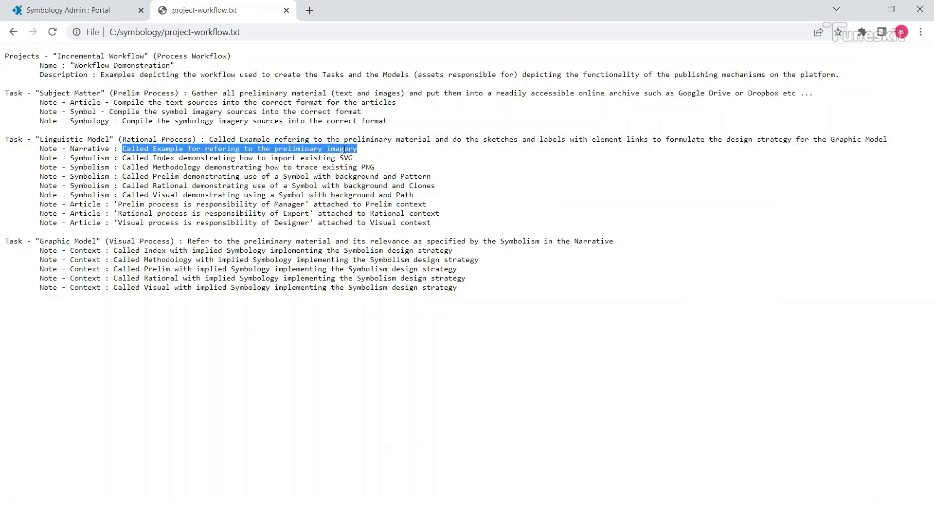
{"action": "left_click", "coordinate": [78, 11]}
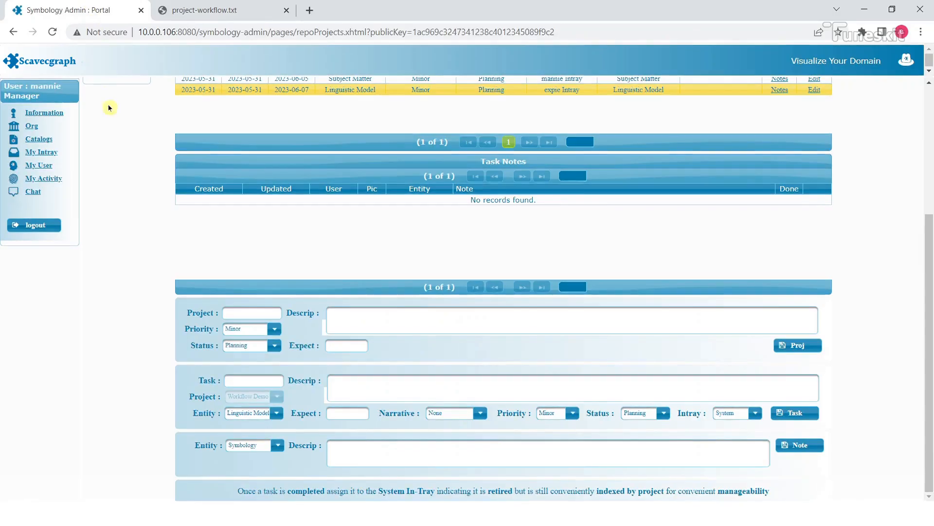
Step: Add a task note with the entity Narrative and the copied preliminary imagery text as its description
{"action": "left_click", "coordinate": [279, 445]}
{"action": "left_click_drag", "start_coordinate": [337, 391], "coordinate": [335, 367]}
{"action": "left_click", "coordinate": [303, 370]}
{"action": "left_click", "coordinate": [385, 452]}
{"action": "key", "text": "ctrl+v"}
{"action": "left_click", "coordinate": [799, 445]}
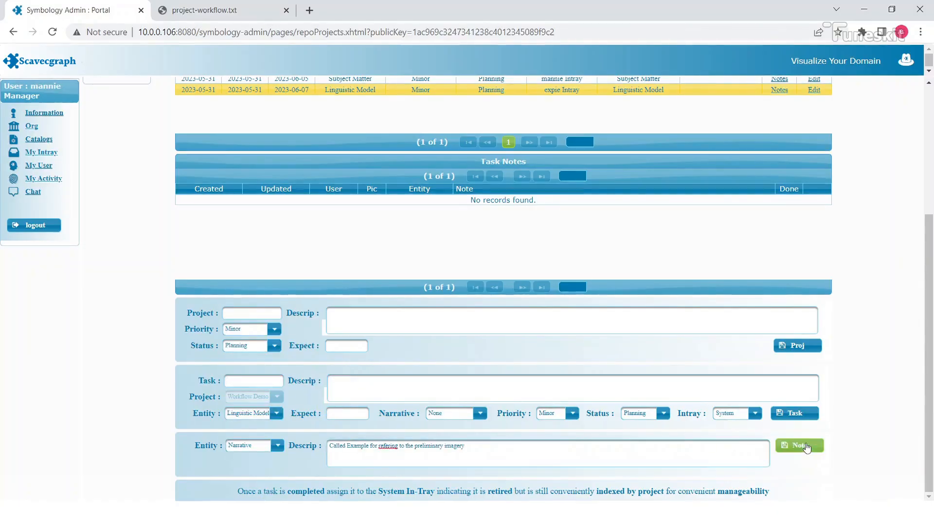
Step: Copy the Symbolism note text "Called Index demonstrating how to import existing SVG" from project-workflow.txt and return to the projects page
{"action": "left_click", "coordinate": [236, 16]}
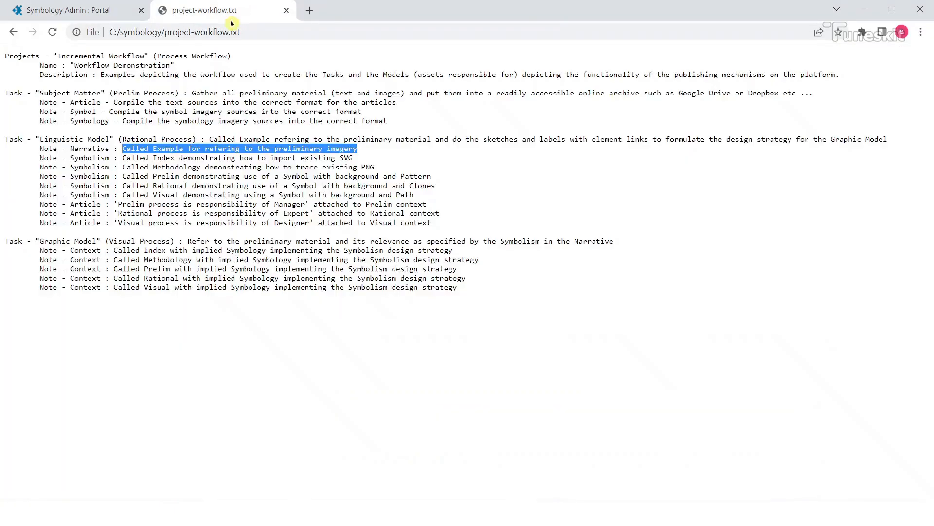
{"action": "left_click_drag", "start_coordinate": [123, 158], "coordinate": [354, 161]}
{"action": "key", "text": "ctrl+c"}
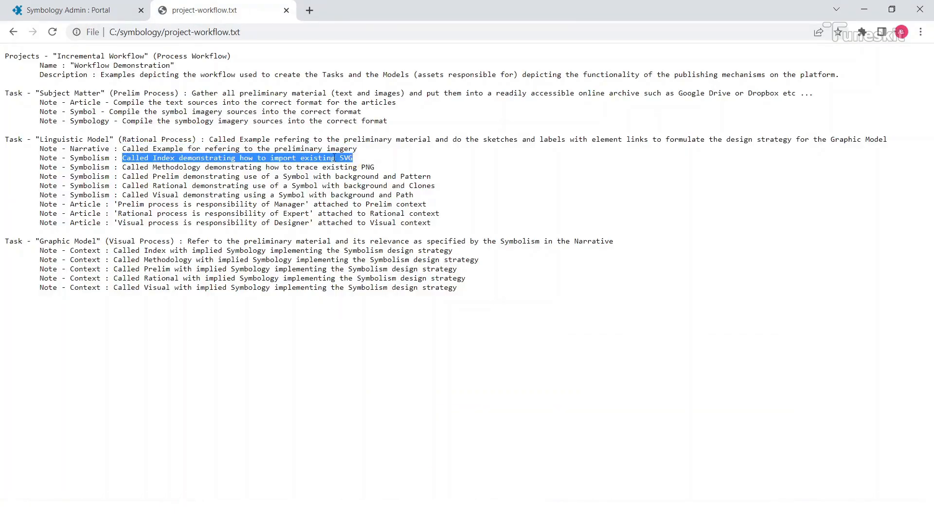
{"action": "left_click", "coordinate": [78, 10]}
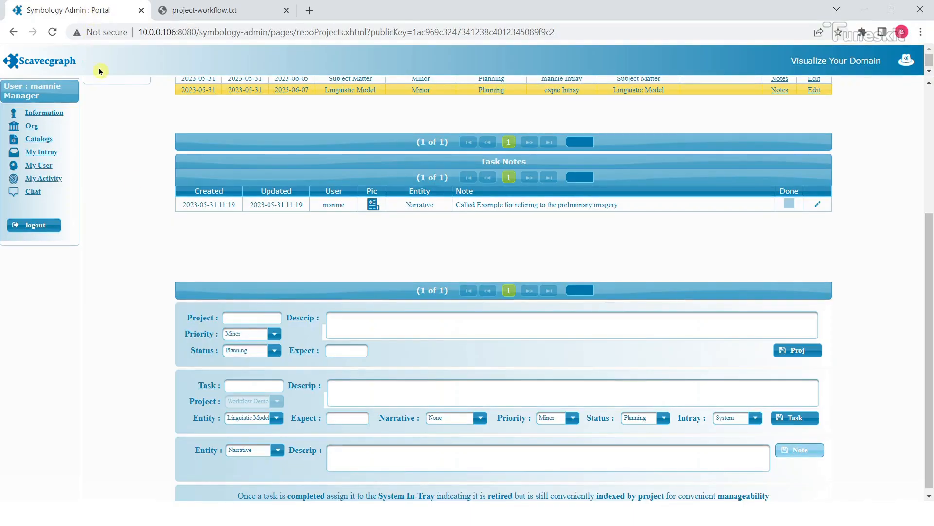
Step: Add a task note with the entity Symbolism and the copied Index text as its description
{"action": "left_click", "coordinate": [282, 451]}
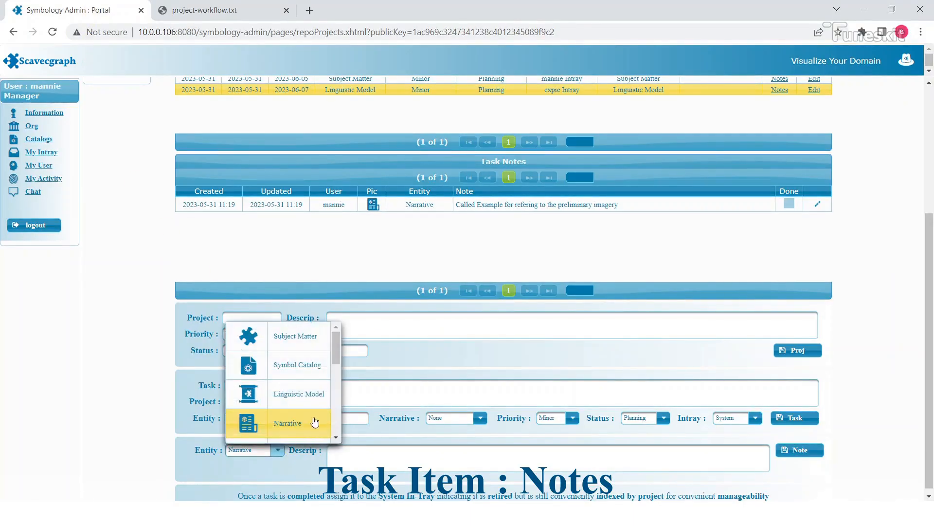
{"action": "left_click_drag", "start_coordinate": [337, 351], "coordinate": [338, 371]}
{"action": "left_click", "coordinate": [254, 375]}
{"action": "left_click", "coordinate": [371, 455]}
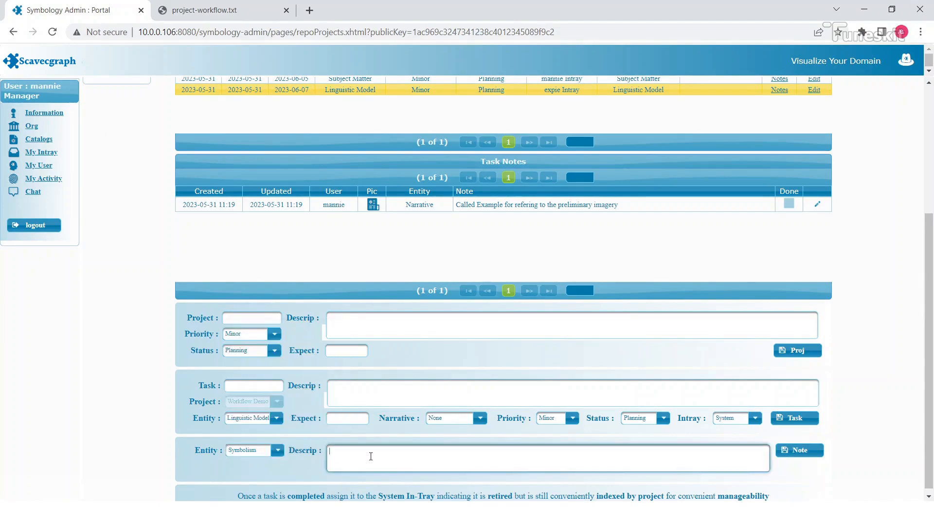
{"action": "key", "text": "ctrl+v"}
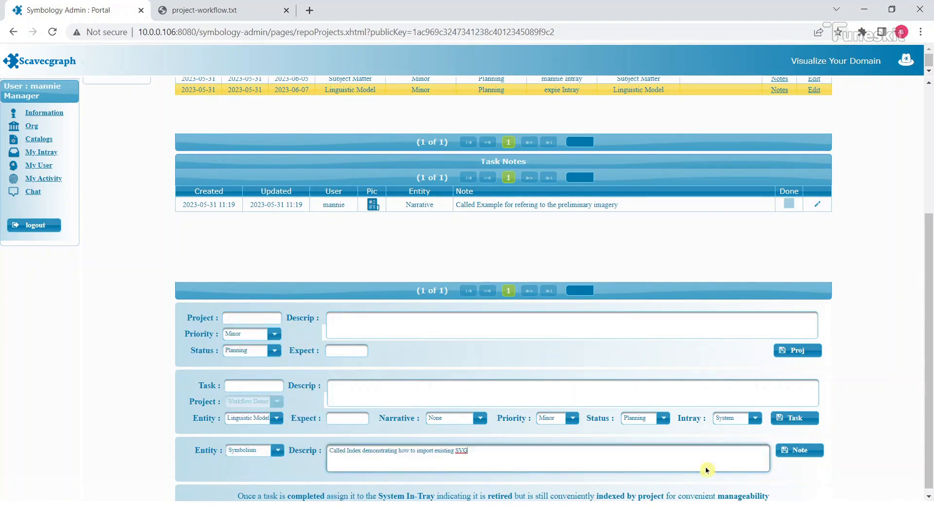
{"action": "left_click", "coordinate": [798, 450]}
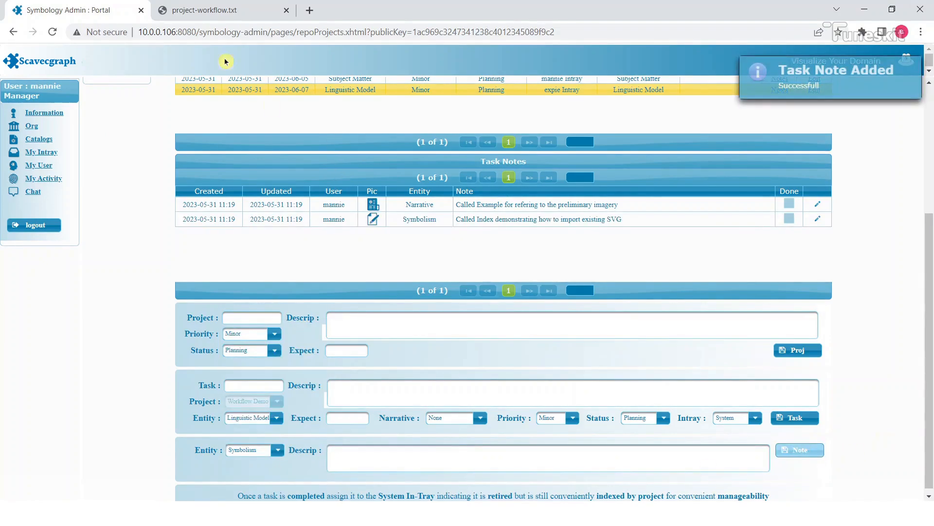
Step: Copy "Called Methodology demonstrating how to trace existing PNG" from project-workflow.txt and add it as another Symbolism task note
{"action": "left_click", "coordinate": [183, 14]}
{"action": "left_click_drag", "start_coordinate": [124, 167], "coordinate": [377, 166]}
{"action": "key", "text": "ctrl+c"}
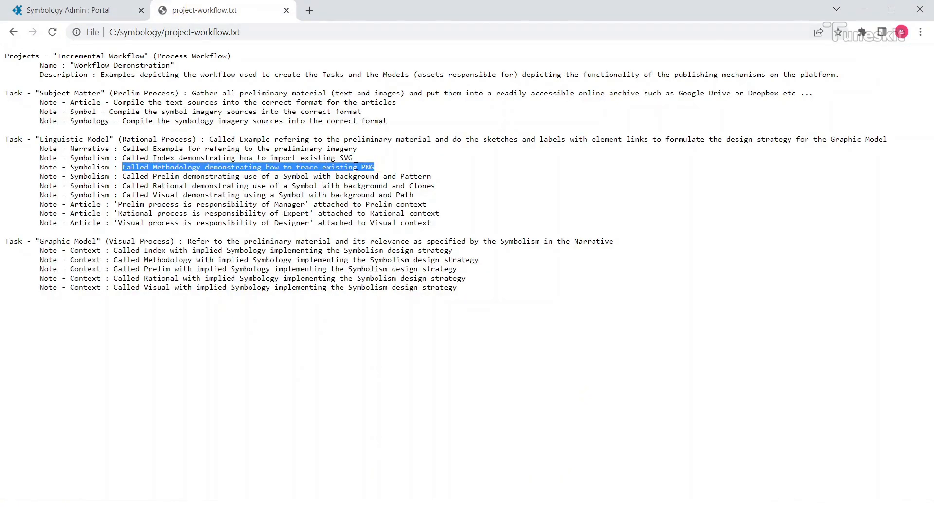
{"action": "left_click", "coordinate": [89, 11]}
{"action": "left_click", "coordinate": [375, 451]}
{"action": "key", "text": "ctrl+v"}
{"action": "left_click", "coordinate": [803, 451]}
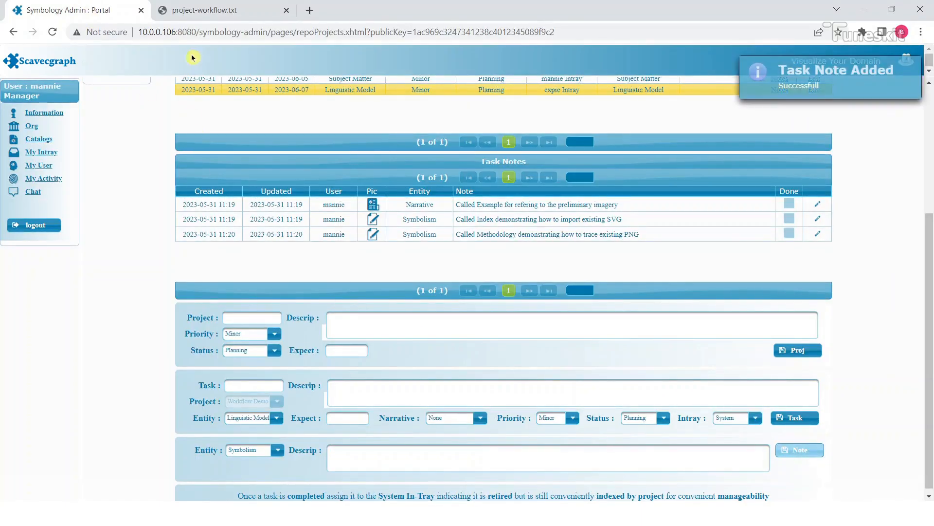
Step: Copy the Symbolism note text "Called Prelim demonstrating use of a Symbol with background and Pattern" from project-workflow.txt
{"action": "left_click", "coordinate": [214, 10]}
{"action": "left_click_drag", "start_coordinate": [124, 176], "coordinate": [435, 181]}
{"action": "key", "text": "ctrl+c"}
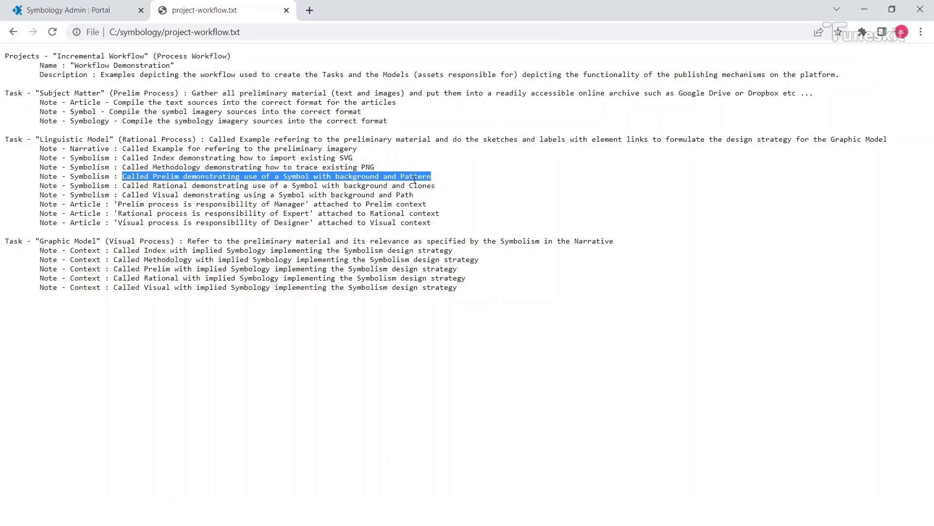
Step: Add the copied Prelim text as a Symbolism task note on the Linguistic Model task
{"action": "left_click", "coordinate": [87, 19]}
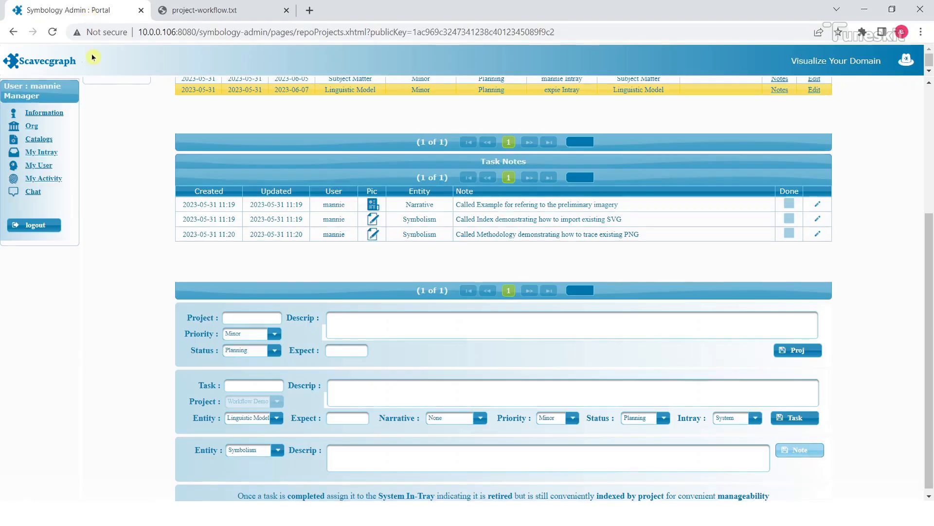
{"action": "left_click", "coordinate": [370, 459]}
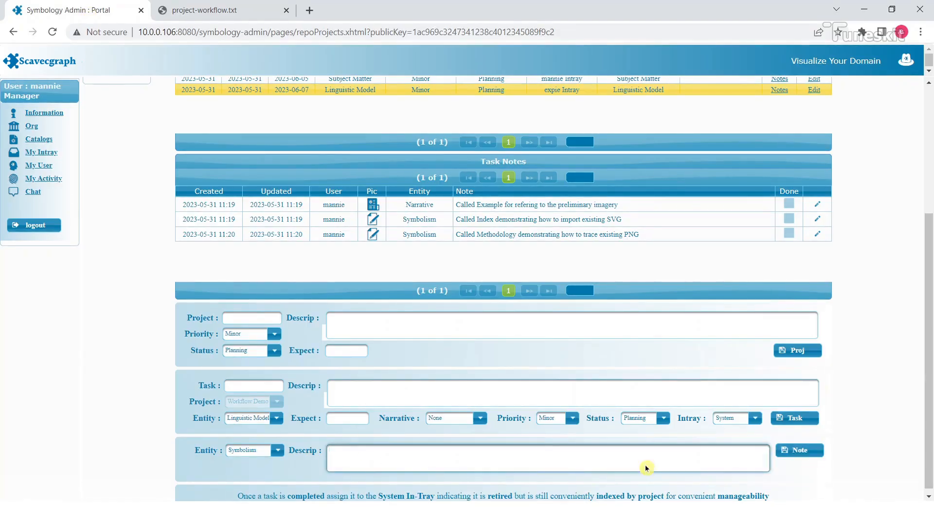
{"action": "key", "text": "ctrl+v"}
{"action": "left_click", "coordinate": [799, 450]}
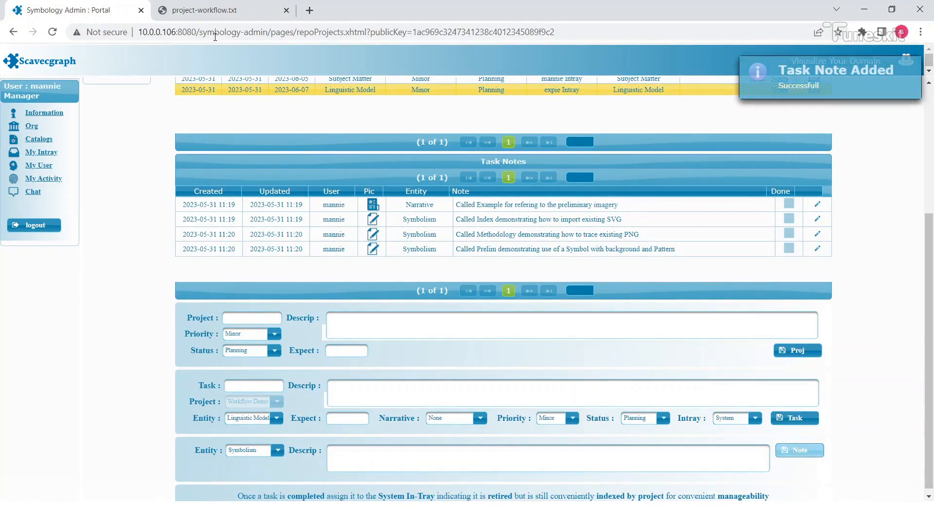
Step: Copy "Called Rational demonstrating use of a Symbol with background and Clones" from project-workflow.txt and add it as a Symbolism task note
{"action": "left_click", "coordinate": [204, 10]}
{"action": "left_click_drag", "start_coordinate": [125, 186], "coordinate": [445, 187]}
{"action": "key", "text": "ctrl+c"}
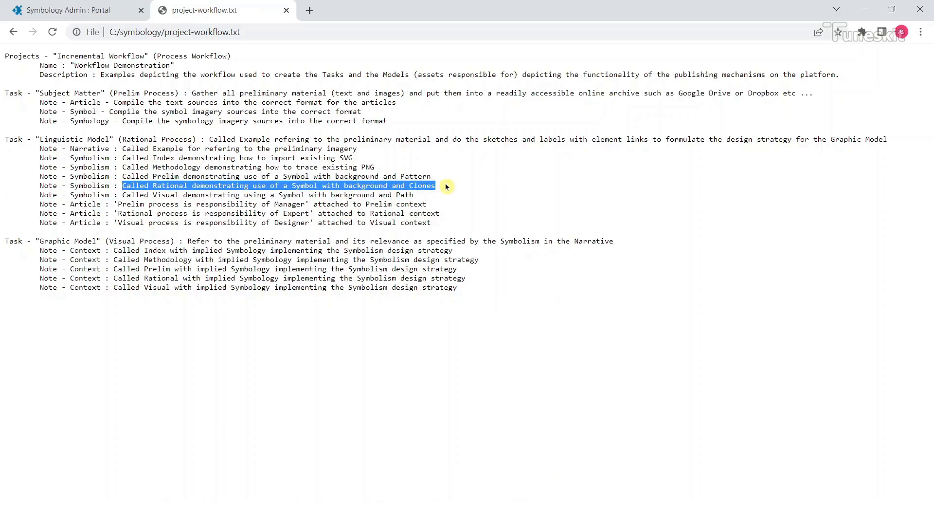
{"action": "left_click", "coordinate": [92, 10]}
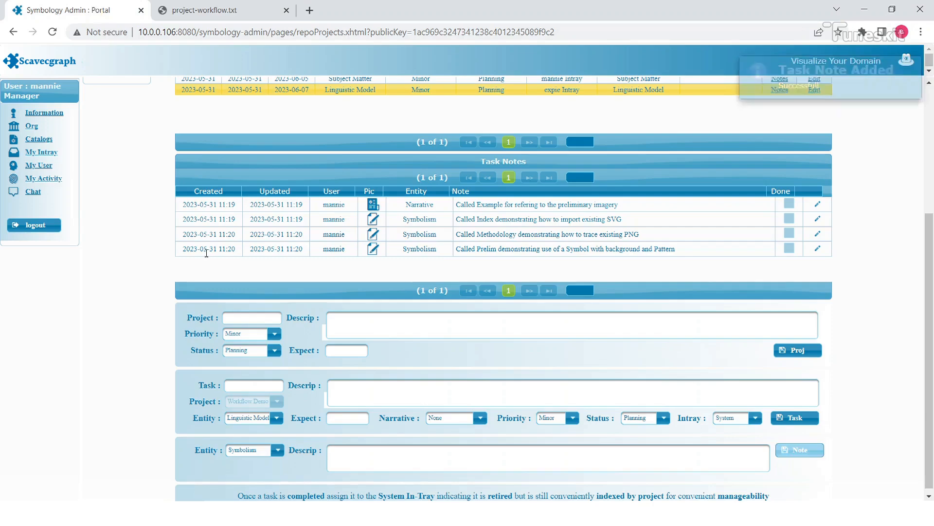
{"action": "left_click", "coordinate": [359, 456]}
{"action": "key", "text": "ctrl+v"}
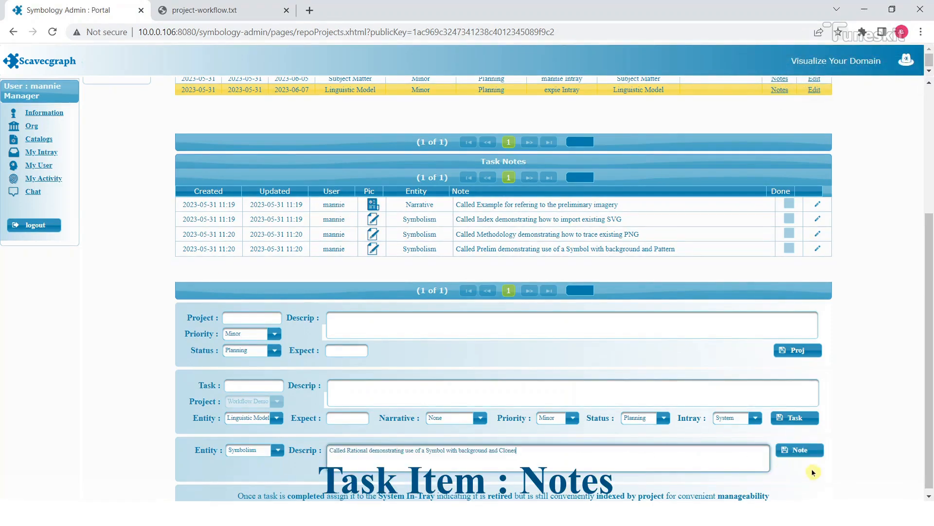
{"action": "left_click", "coordinate": [811, 456]}
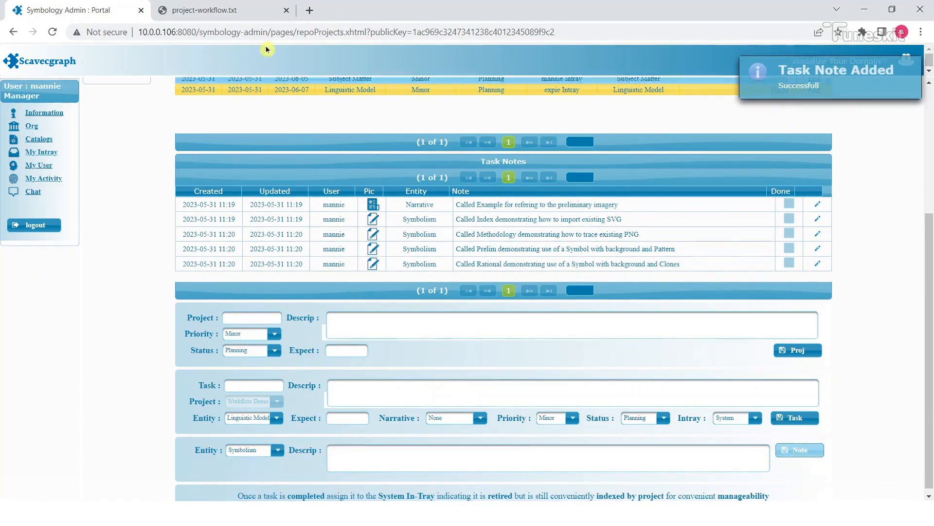
Step: Copy "Called Visual demonstrating using a Symbol with background and Path" from project-workflow.txt and add it as a Symbolism task note
{"action": "left_click", "coordinate": [246, 11]}
{"action": "left_click_drag", "start_coordinate": [124, 194], "coordinate": [437, 196]}
{"action": "key", "text": "ctrl+c"}
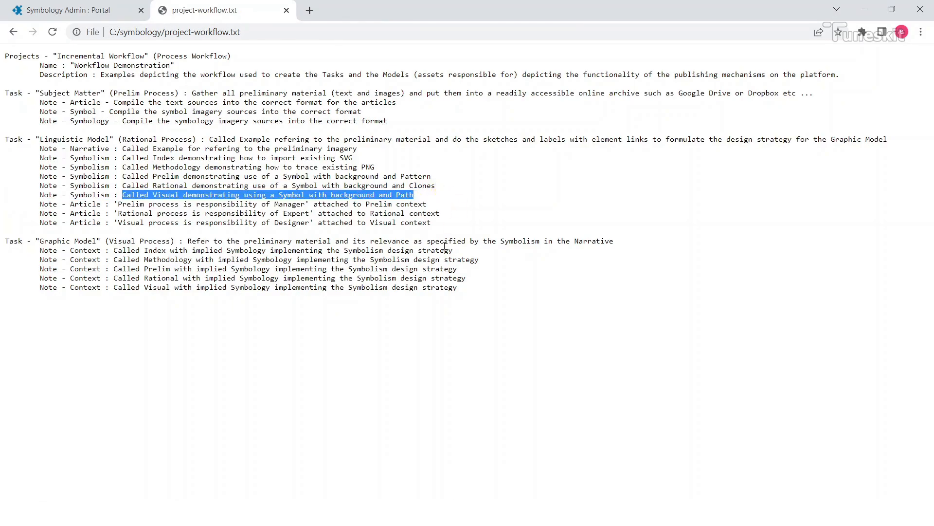
{"action": "left_click", "coordinate": [98, 11]}
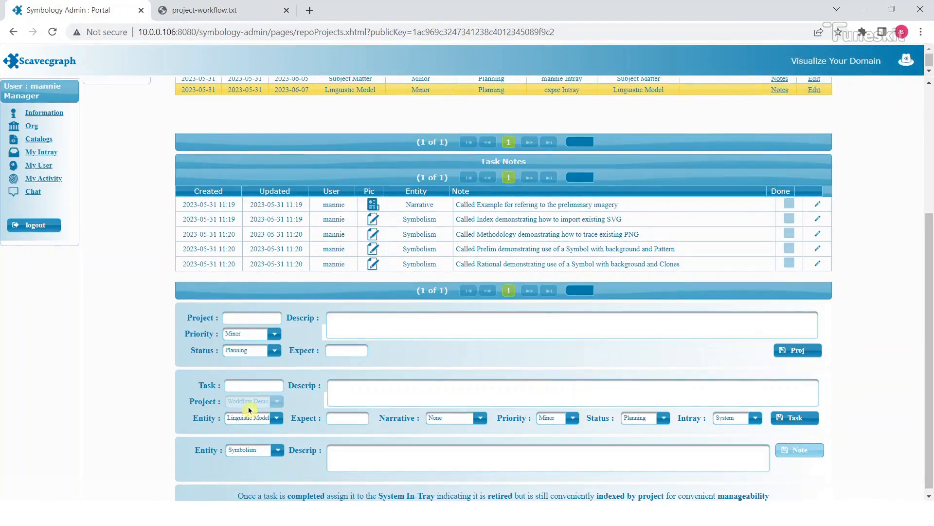
{"action": "left_click", "coordinate": [389, 465]}
{"action": "key", "text": "ctrl+v"}
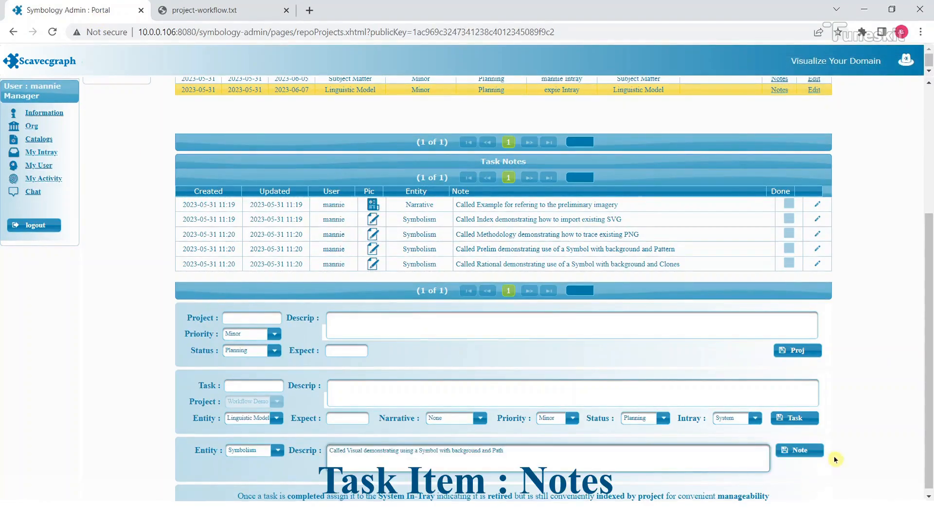
{"action": "left_click", "coordinate": [794, 449]}
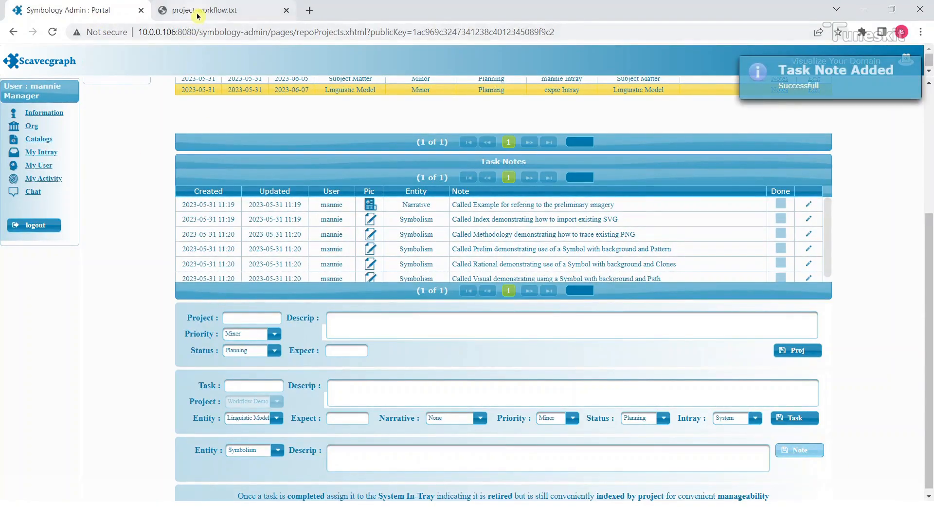
Step: Copy "'Prelim process is responsibility of Manager' attached to Prelim context" from project-workflow.txt and add it as a task note with the entity Article
{"action": "left_click", "coordinate": [198, 14]}
{"action": "left_click_drag", "start_coordinate": [114, 204], "coordinate": [431, 204]}
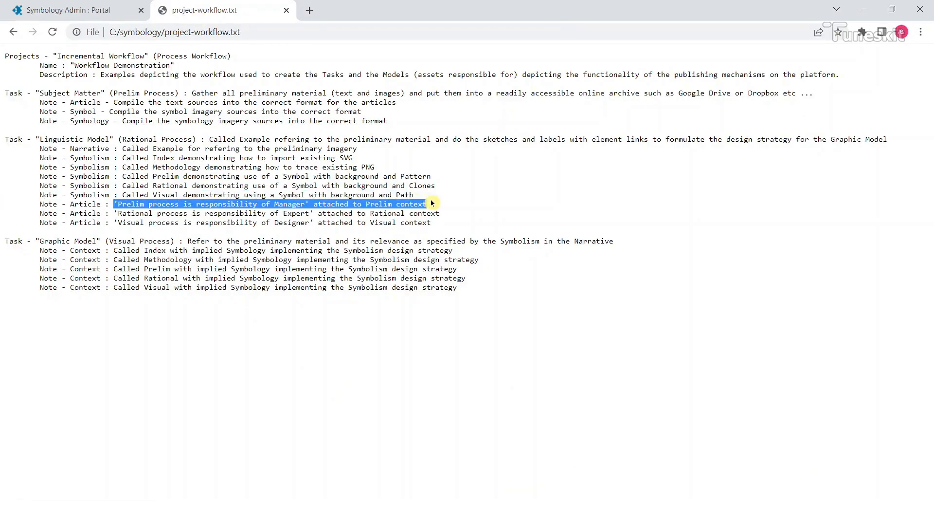
{"action": "left_click", "coordinate": [73, 10]}
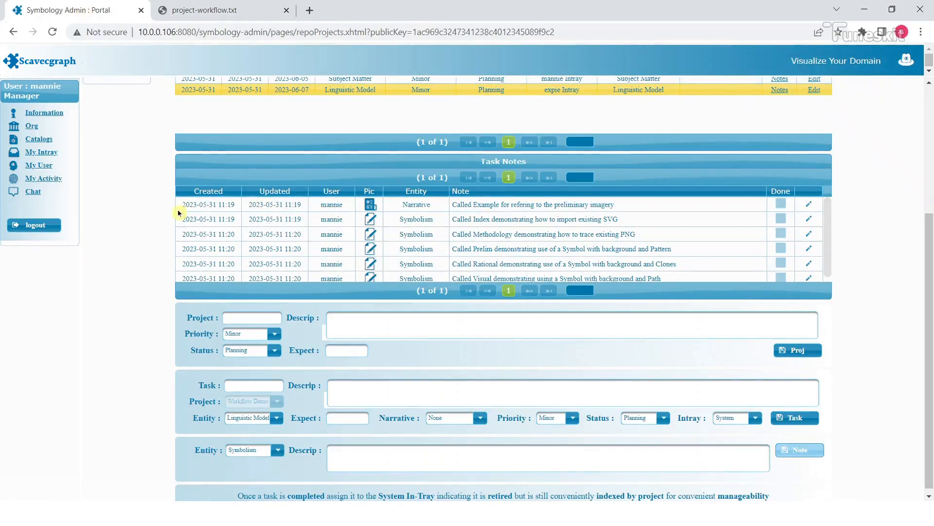
{"action": "left_click", "coordinate": [273, 454]}
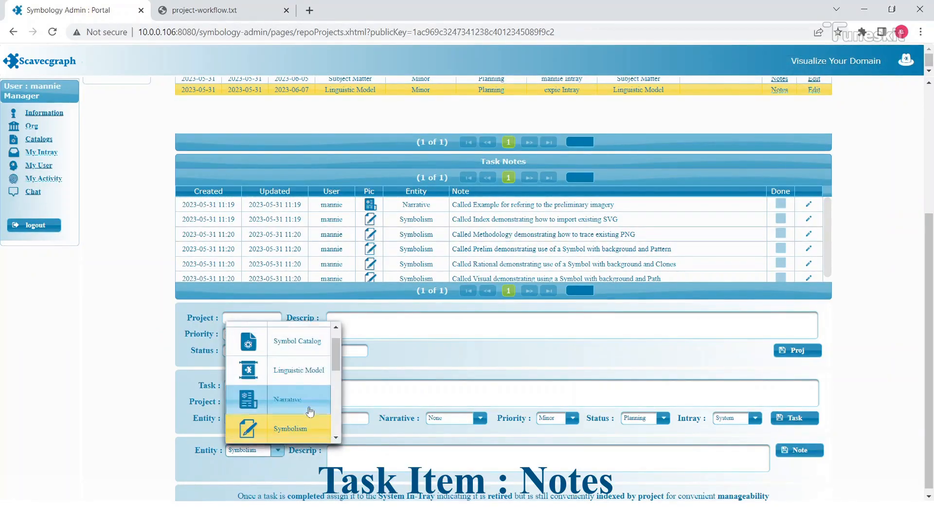
{"action": "scroll", "coordinate": [335, 362], "scroll_direction": "down", "scroll_amount": 1}
{"action": "scroll", "coordinate": [335, 361], "scroll_direction": "down", "scroll_amount": 2}
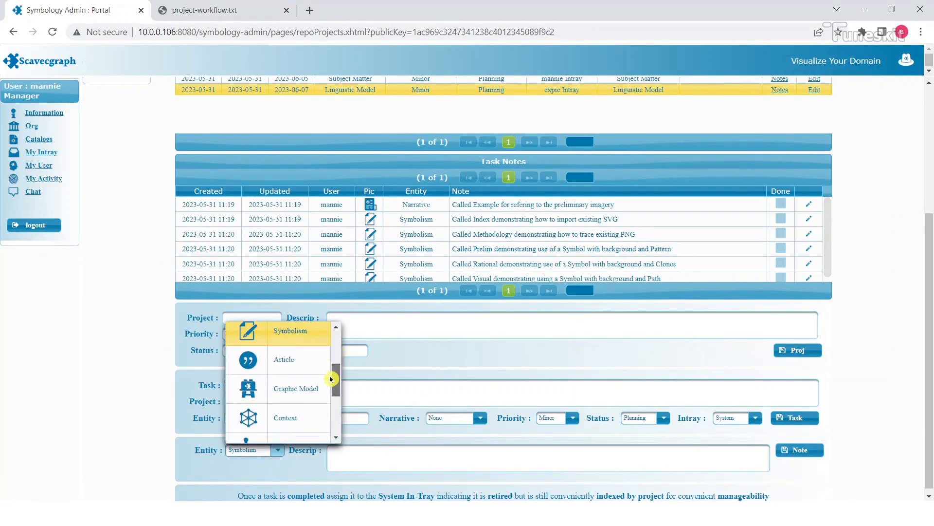
{"action": "left_click", "coordinate": [287, 359]}
{"action": "left_click", "coordinate": [376, 456]}
{"action": "key", "text": "ctrl+v"}
{"action": "left_click", "coordinate": [798, 450]}
Step: Copy "'Rational process is responsibility of Expert' attached to Rational context" from project-workflow.txt and add it as another Article task note
{"action": "left_click", "coordinate": [216, 8]}
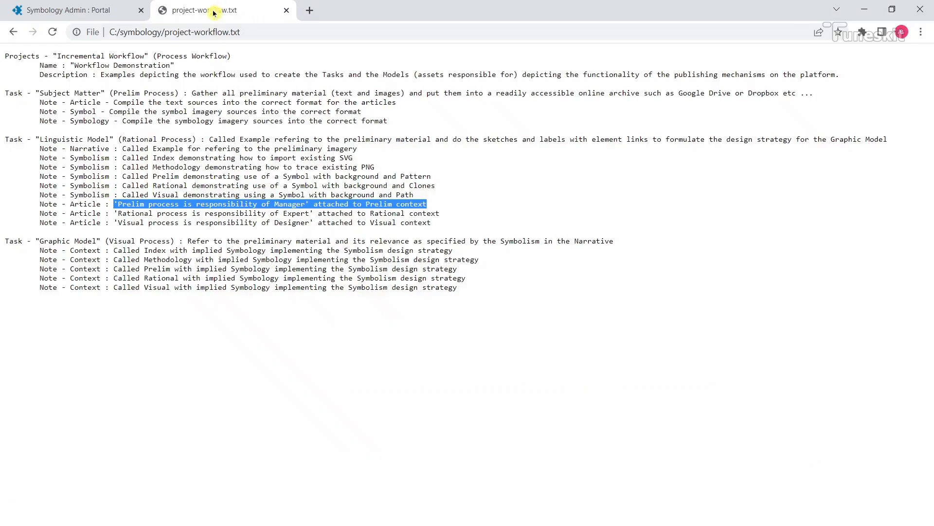
{"action": "left_click_drag", "start_coordinate": [116, 213], "coordinate": [438, 215]}
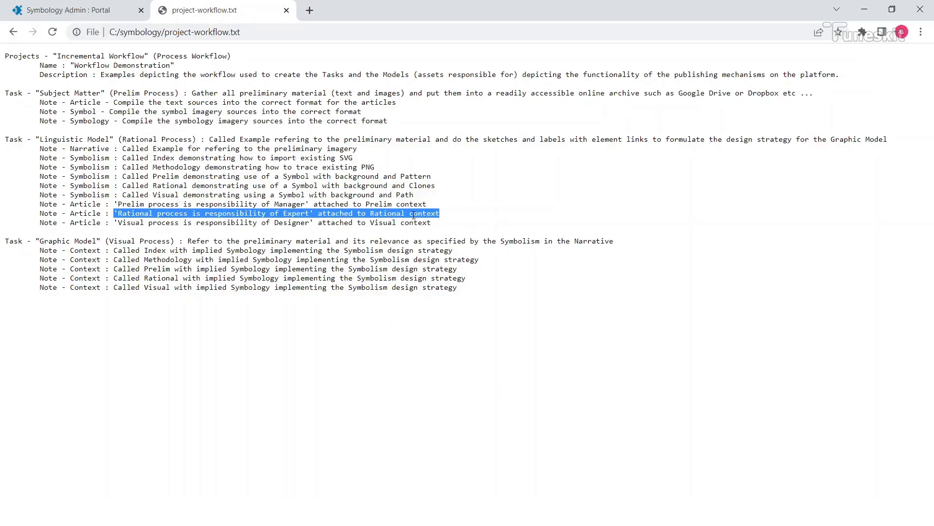
{"action": "left_click", "coordinate": [103, 21]}
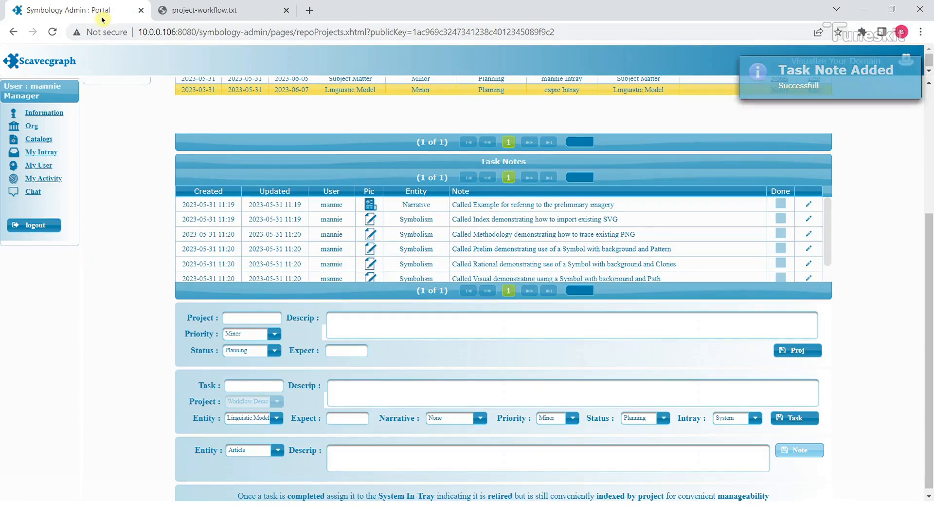
{"action": "left_click", "coordinate": [425, 451]}
{"action": "type", "text": "'Rational process is responsibility of Expert' attached to Rational context"}
{"action": "left_click", "coordinate": [798, 449]}
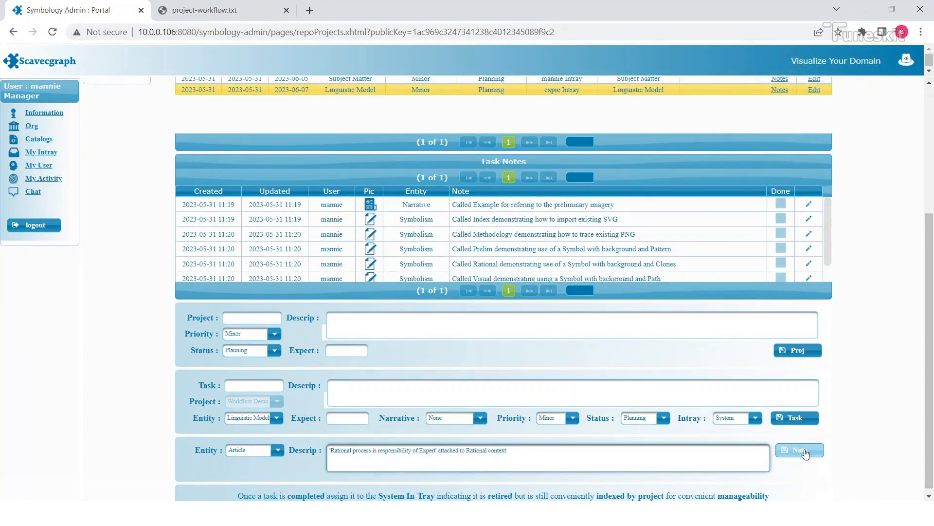
Step: Copy "'Visual process is responsibility of Designer' attached to Visual context" from project-workflow.txt and add it as an Article task note
{"action": "left_click", "coordinate": [200, 18]}
{"action": "left_click_drag", "start_coordinate": [114, 224], "coordinate": [436, 224]}
{"action": "key", "text": "ctrl+c"}
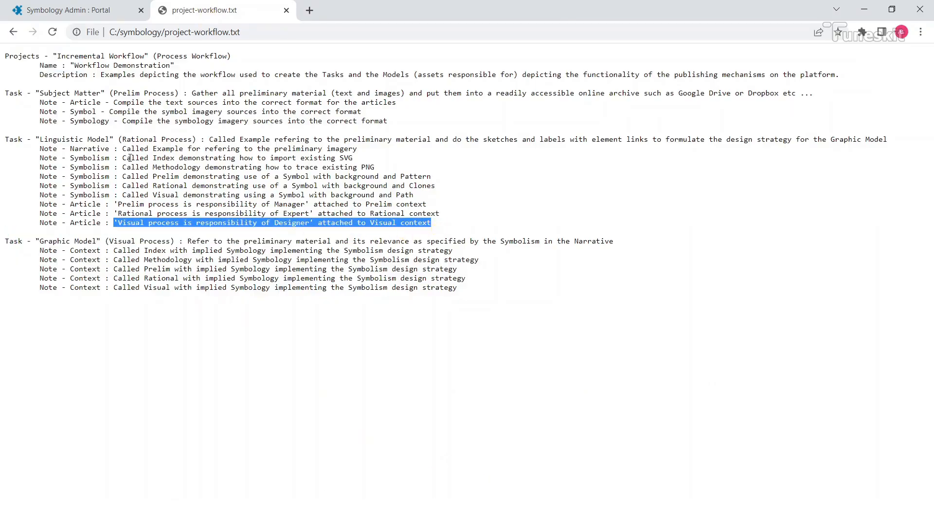
{"action": "left_click", "coordinate": [94, 13]}
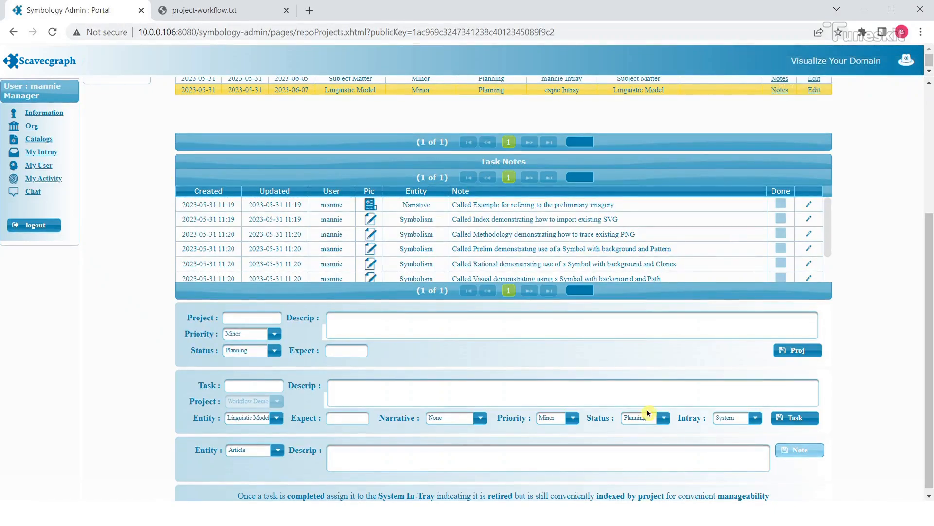
{"action": "left_click", "coordinate": [635, 446]}
{"action": "key", "text": "ctrl+v"}
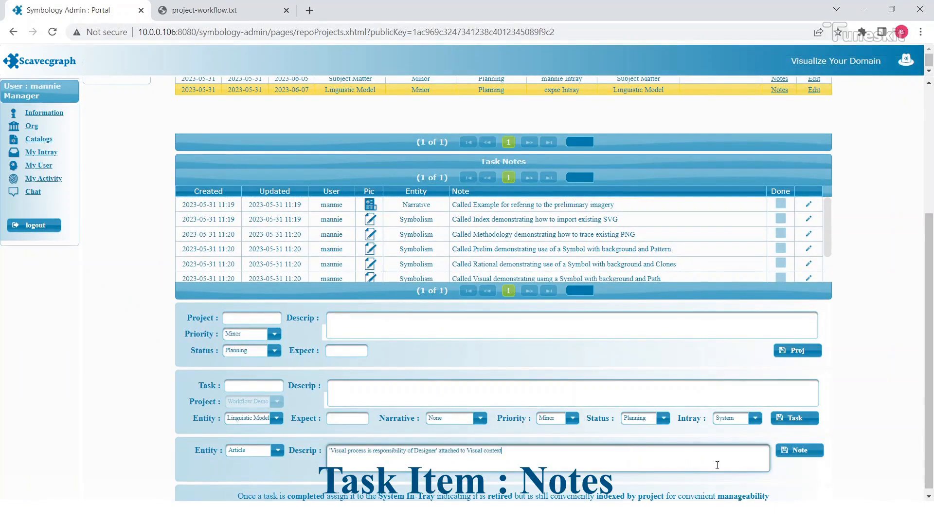
{"action": "left_click", "coordinate": [798, 451]}
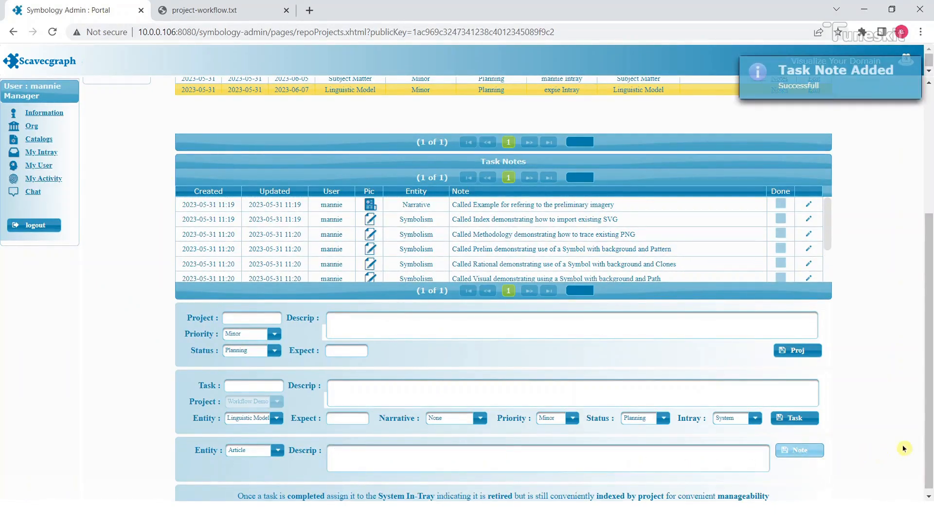
Step: Copy the Graphic Model task description, from "(Visual Process)" to "in the Narrative", from project-workflow.txt and return to the projects page
{"action": "left_click", "coordinate": [230, 12]}
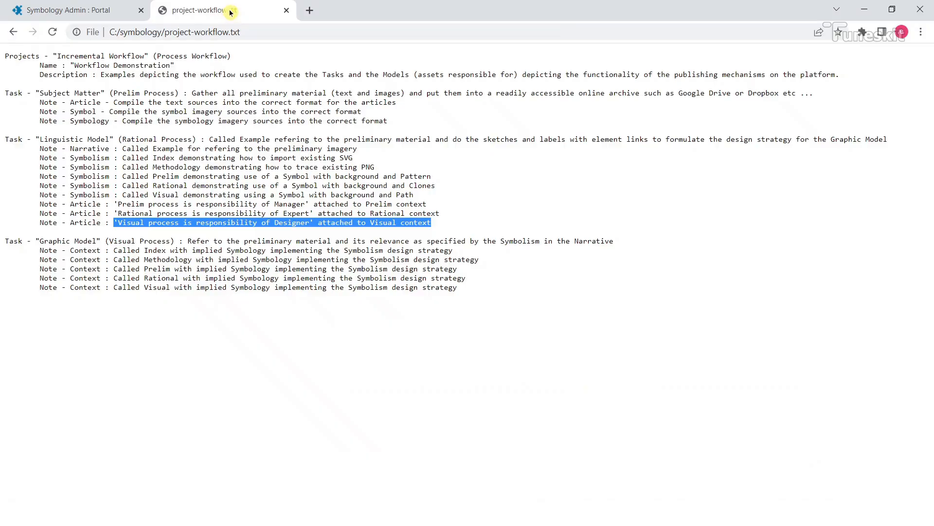
{"action": "left_click_drag", "start_coordinate": [104, 239], "coordinate": [629, 240]}
{"action": "key", "text": "ctrl+c"}
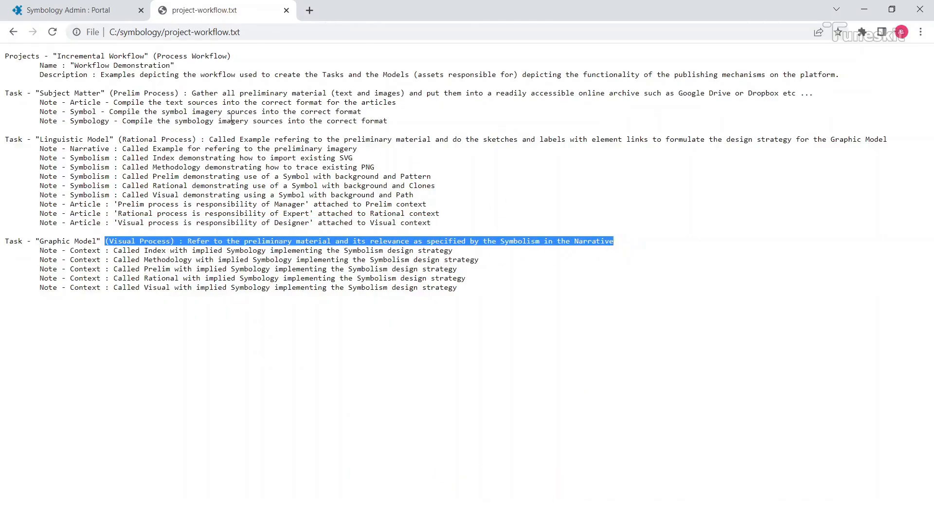
{"action": "left_click", "coordinate": [94, 13]}
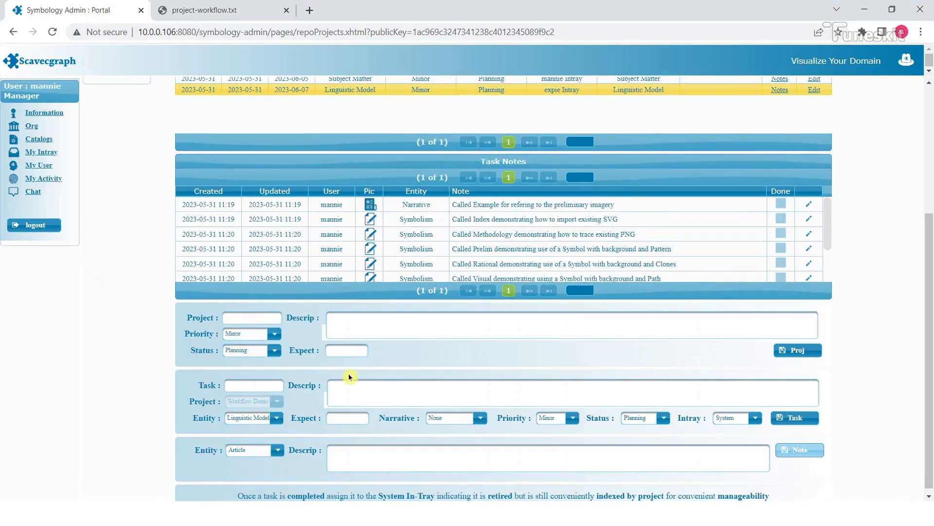
Step: Fill in a new task named Graphic Model with the entity Graphic Model and the copied Visual Process text as its description
{"action": "left_click", "coordinate": [266, 385]}
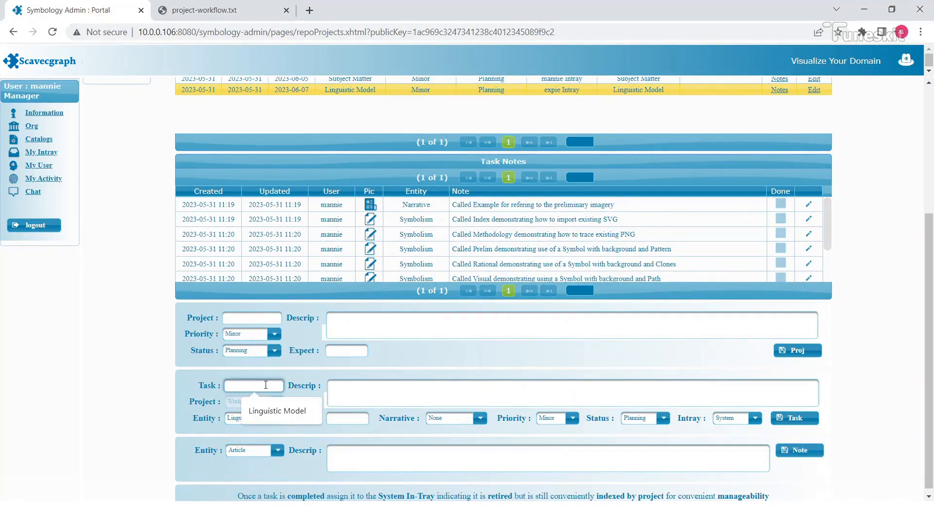
{"action": "type", "text": "G"}
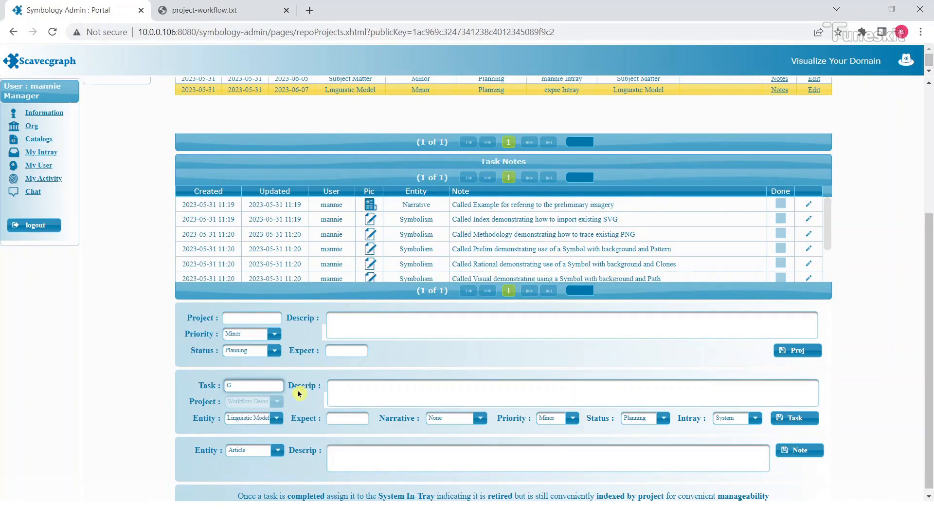
{"action": "left_click", "coordinate": [278, 418]}
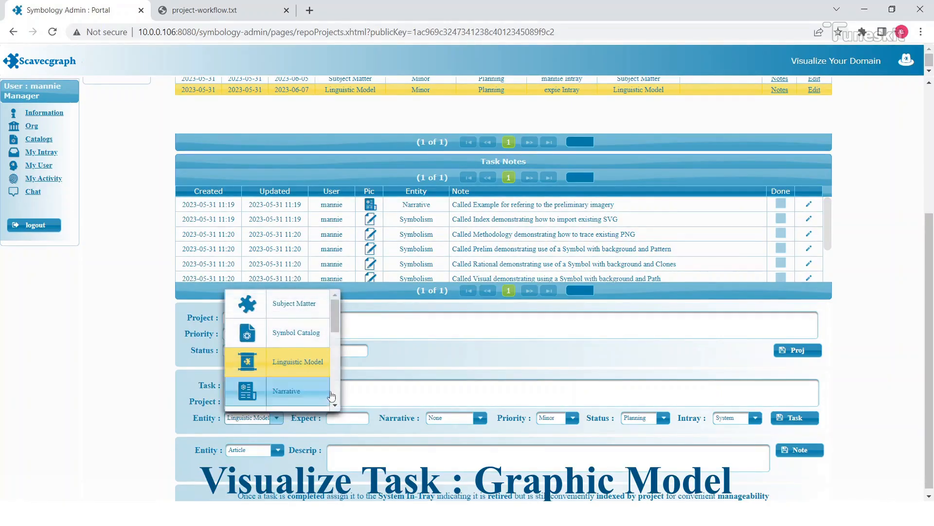
{"action": "scroll", "coordinate": [334, 336], "scroll_direction": "down", "scroll_amount": 4}
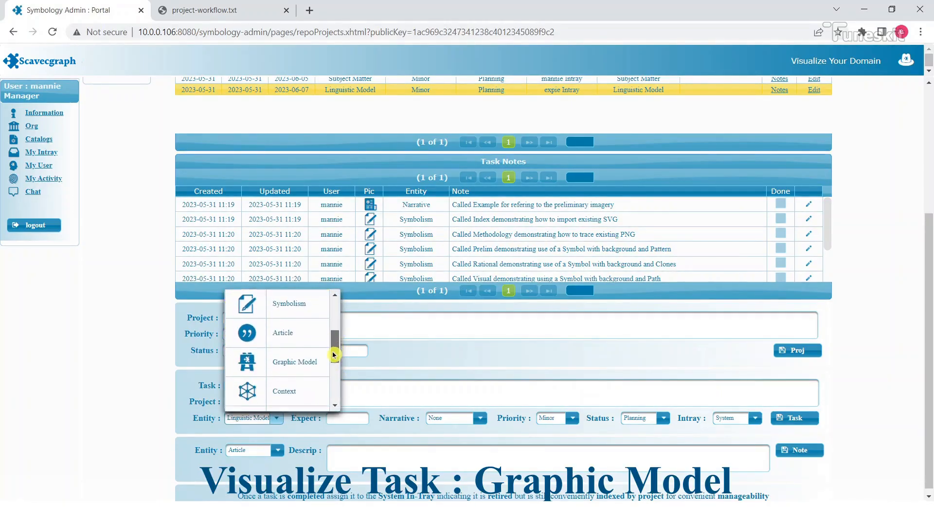
{"action": "left_click", "coordinate": [304, 359]}
{"action": "left_click", "coordinate": [275, 385]}
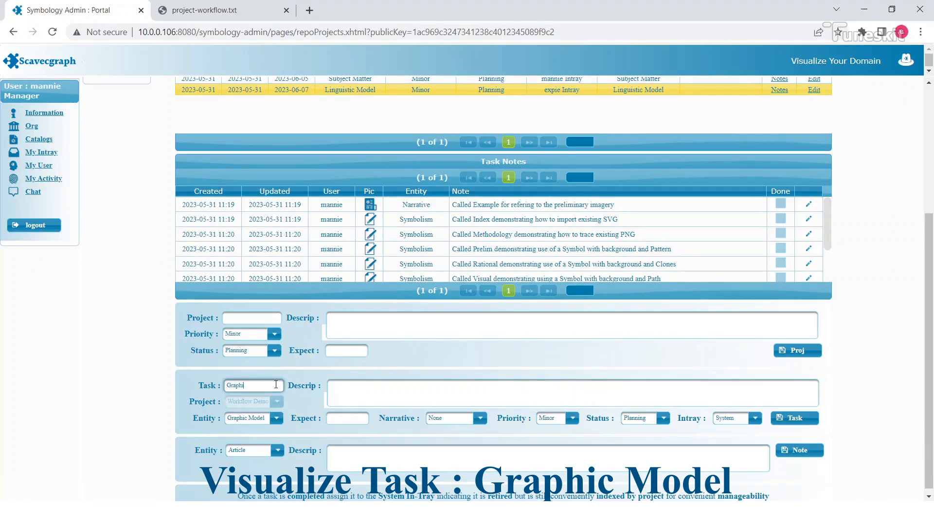
{"action": "type", "text": "raphic Model"}
{"action": "left_click", "coordinate": [396, 390]}
{"action": "key", "text": "ctrl+v"}
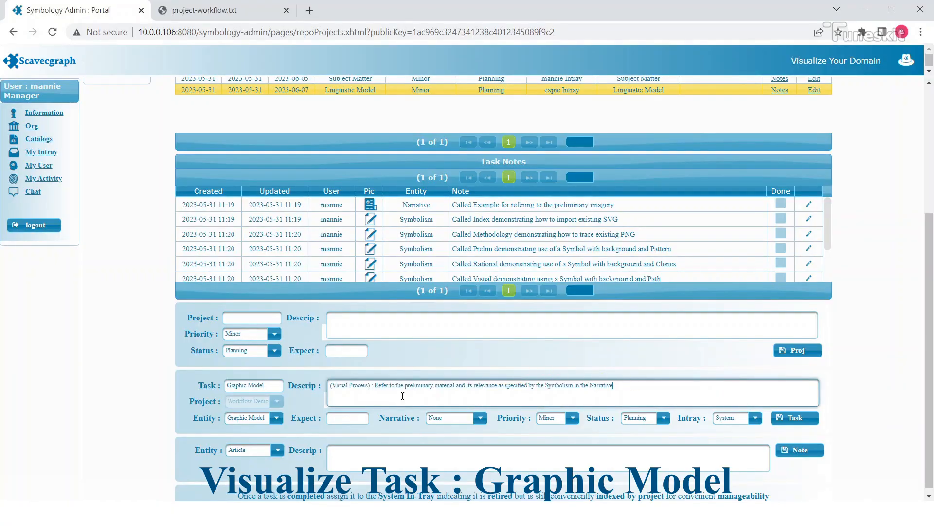
Step: Set the Graphic Model task's expected date to 09-06-2023, assign it to the designer's in-tray and save the task
{"action": "left_click", "coordinate": [355, 420]}
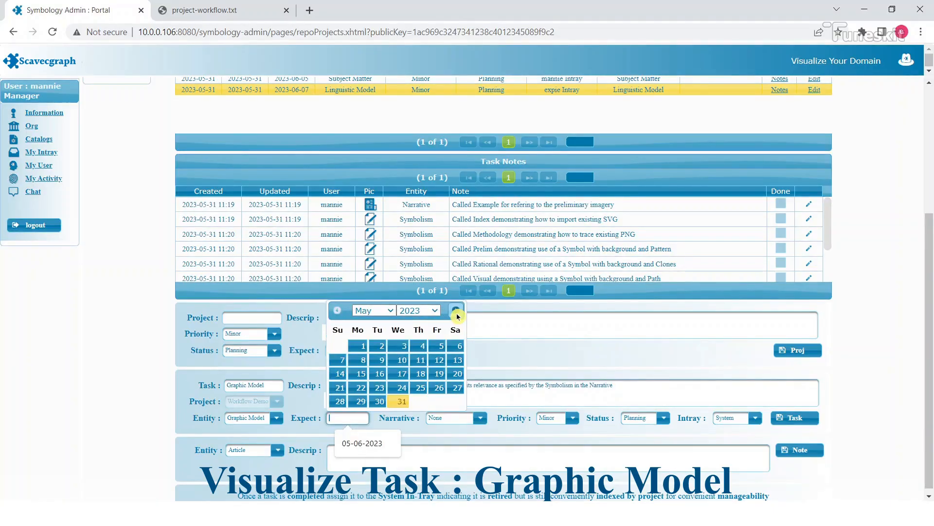
{"action": "left_click", "coordinate": [457, 312]}
{"action": "left_click", "coordinate": [440, 361]}
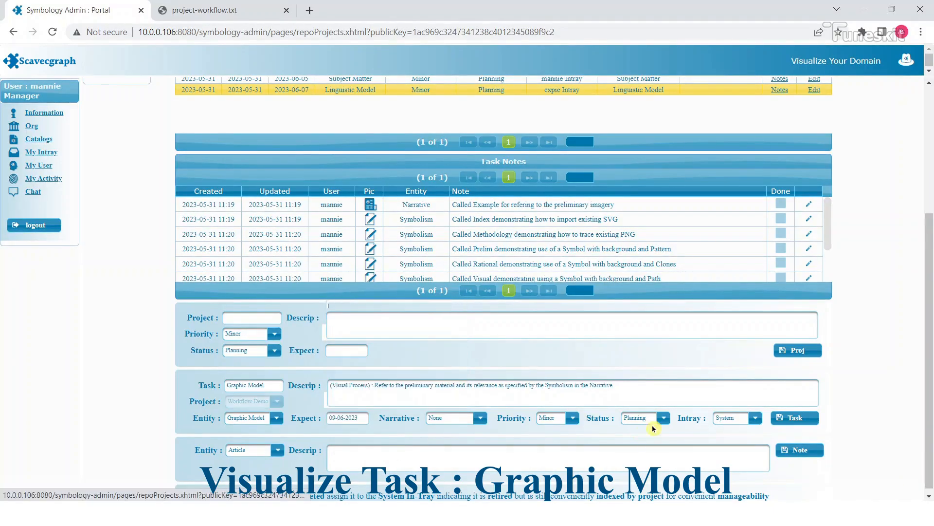
{"action": "left_click", "coordinate": [754, 419]}
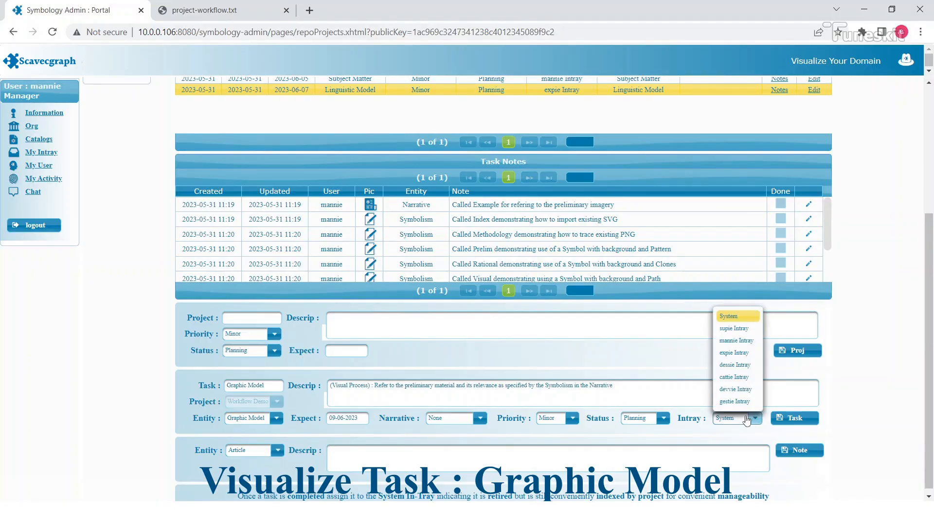
{"action": "left_click", "coordinate": [740, 370]}
{"action": "left_click", "coordinate": [791, 418]}
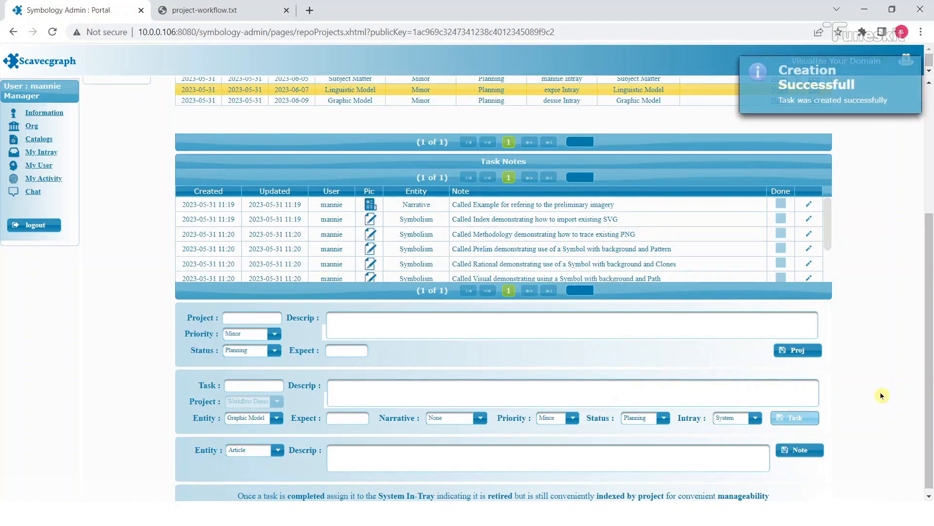
Step: Select the Graphic Model task in the project tasks and open its task notes
{"action": "left_click_drag", "start_coordinate": [927, 388], "coordinate": [926, 217]}
{"action": "left_click", "coordinate": [568, 295]}
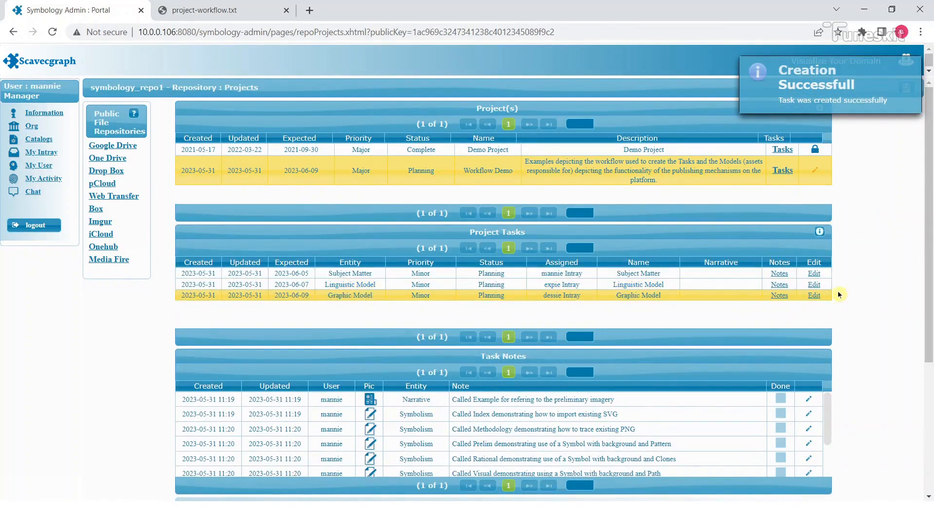
{"action": "left_click", "coordinate": [779, 295]}
Step: Copy "Called Index with implied Symbology implementing the Symbolism design strategy" from project-workflow.txt and add it as a Context note on the Graphic Model task
{"action": "left_click_drag", "start_coordinate": [924, 293], "coordinate": [910, 448]}
{"action": "left_click", "coordinate": [216, 13]}
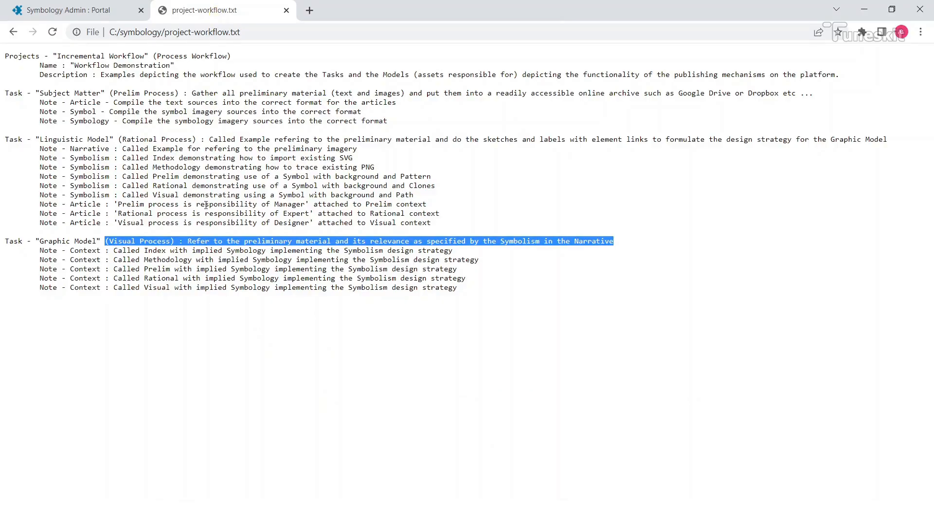
{"action": "left_click_drag", "start_coordinate": [112, 253], "coordinate": [452, 250]}
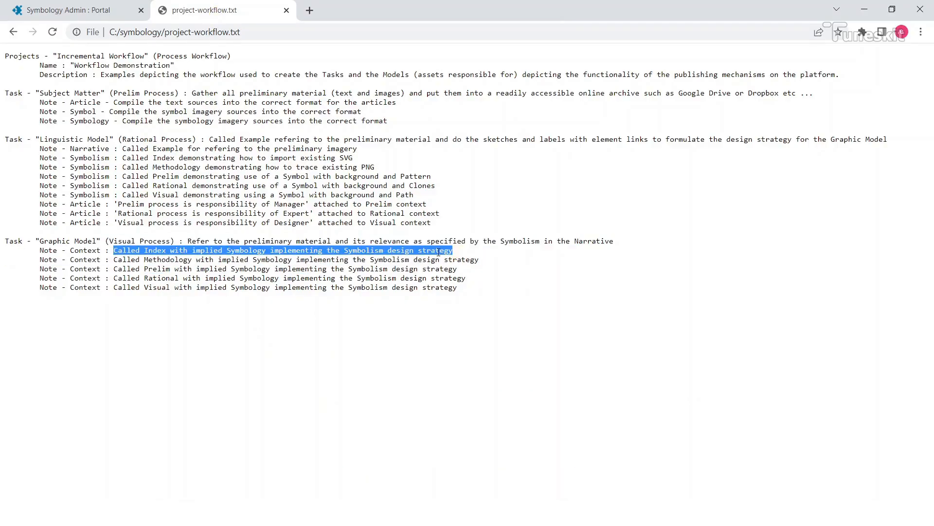
{"action": "left_click", "coordinate": [92, 12]}
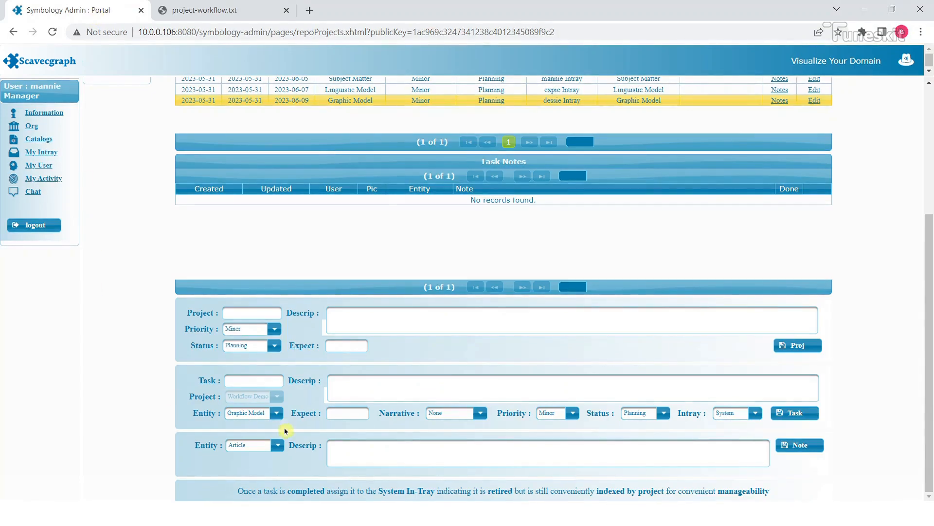
{"action": "left_click", "coordinate": [279, 446]}
{"action": "left_click_drag", "start_coordinate": [335, 355], "coordinate": [332, 381]}
{"action": "left_click", "coordinate": [305, 384]}
{"action": "left_click", "coordinate": [391, 451]}
{"action": "type", "text": "Called Index with implied Symbology implementing the Symbolism design strategy"}
{"action": "left_click", "coordinate": [818, 448]}
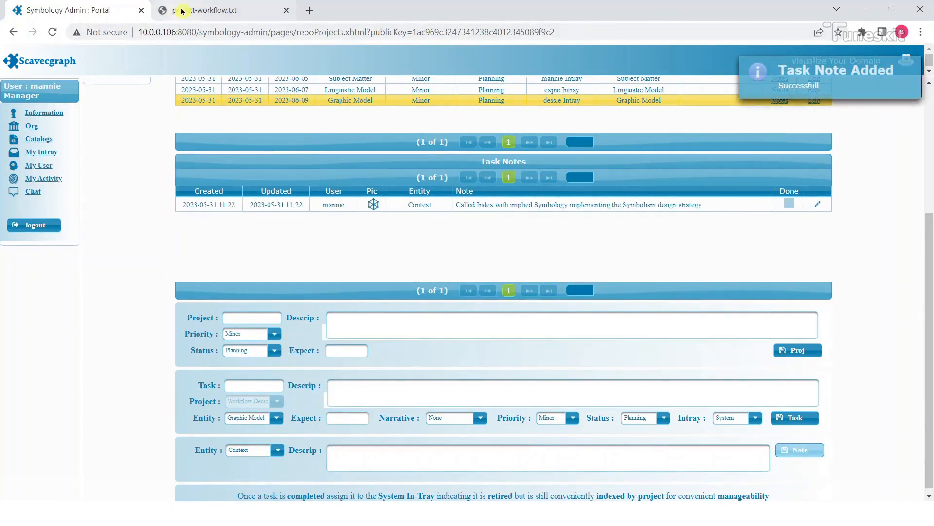
Step: Copy "Called Methodology with implied Symbology implementing the Symbolism design strategy" from project-workflow.txt and add it as another Context task note
{"action": "left_click", "coordinate": [179, 12]}
{"action": "left_click_drag", "start_coordinate": [114, 261], "coordinate": [480, 256]}
{"action": "key", "text": "ctrl+c"}
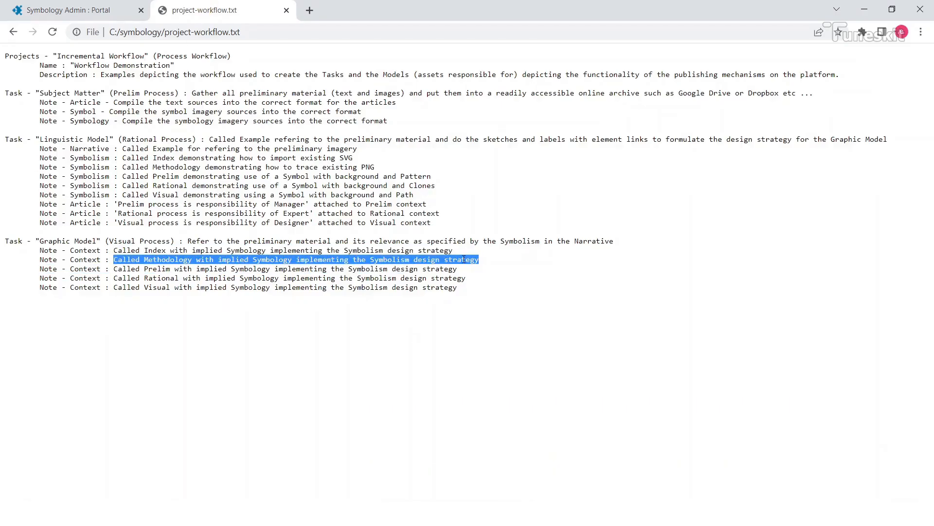
{"action": "left_click", "coordinate": [73, 10]}
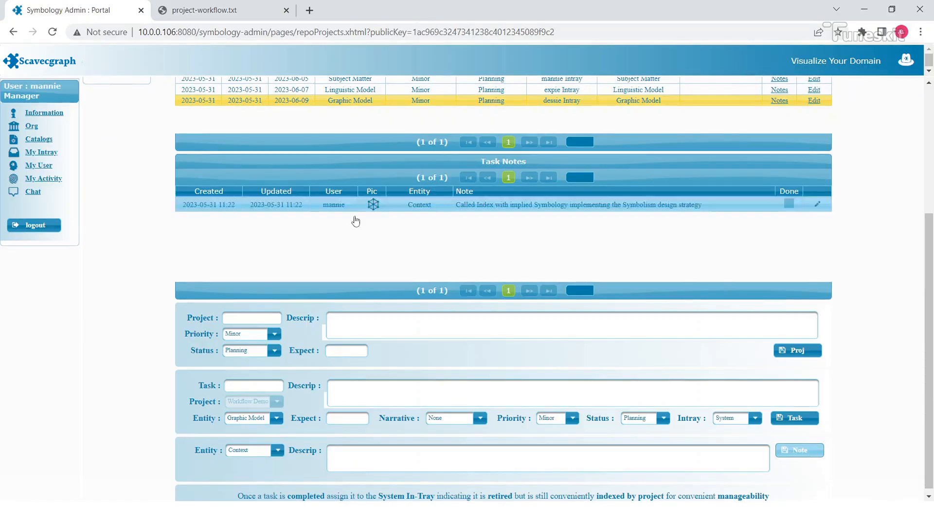
{"action": "left_click", "coordinate": [378, 456]}
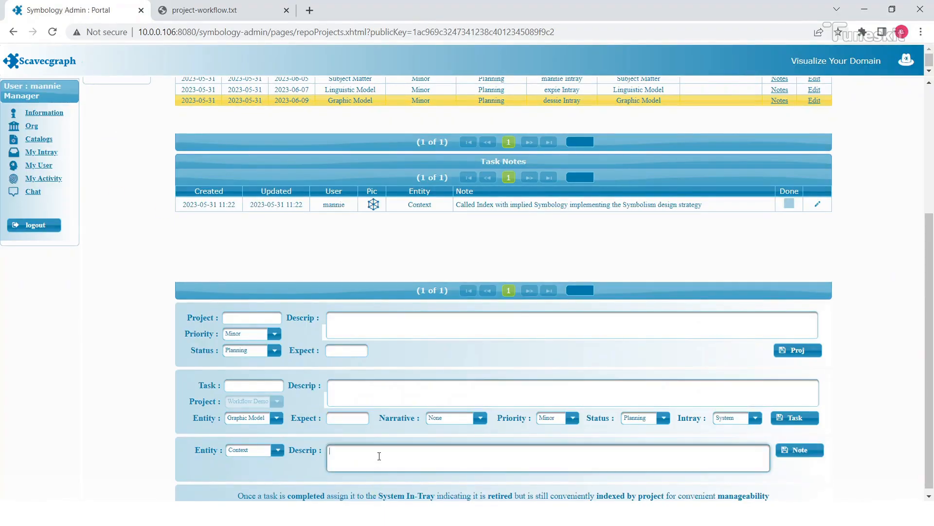
{"action": "key", "text": "ctrl+v"}
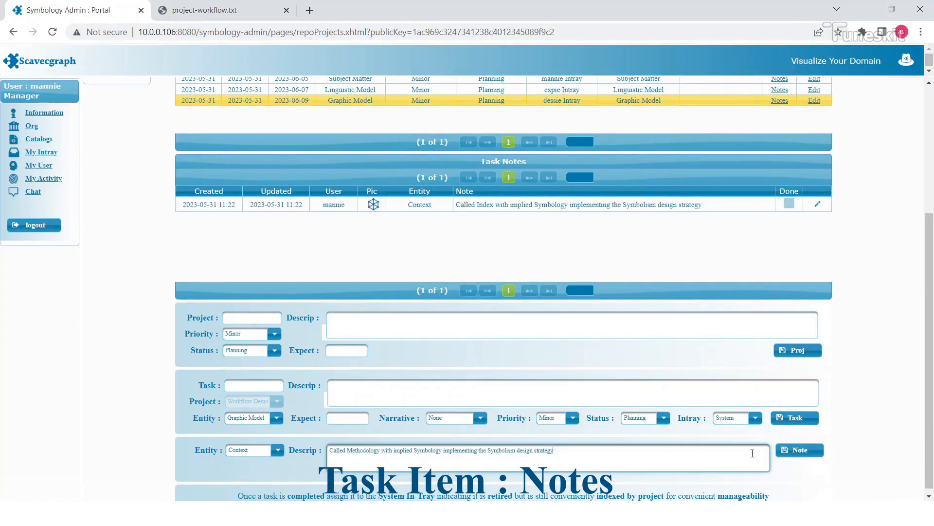
{"action": "left_click", "coordinate": [796, 452]}
Step: Copy "Called Prelim with implied Symbology implementing the Symbolism design strategy" from project-workflow.txt and add it as a Context task note
{"action": "left_click", "coordinate": [224, 10]}
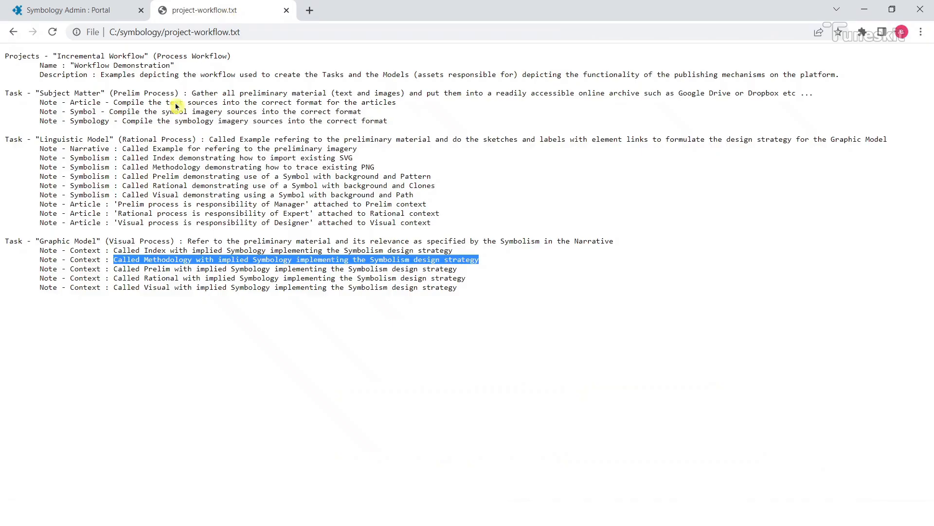
{"action": "left_click_drag", "start_coordinate": [115, 267], "coordinate": [468, 271]}
{"action": "key", "text": "ctrl+c"}
{"action": "left_click", "coordinate": [119, 15]}
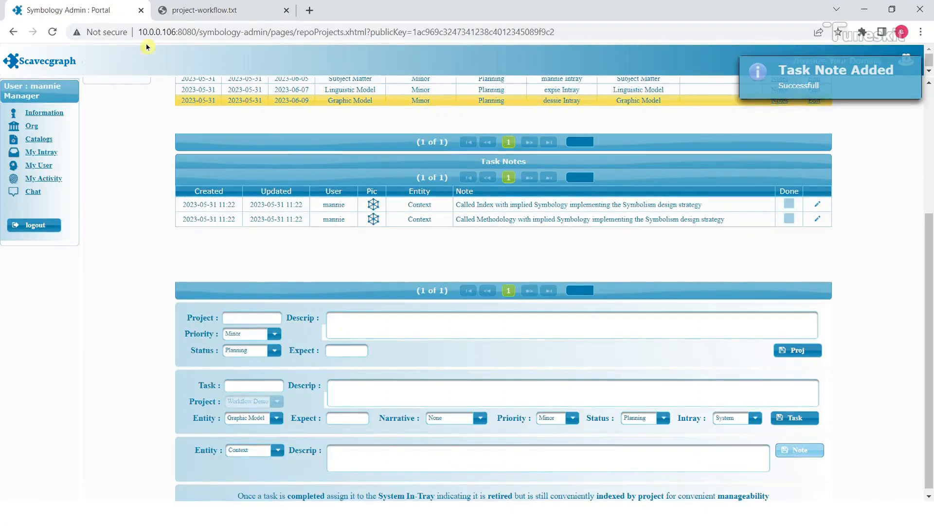
{"action": "left_click", "coordinate": [508, 450]}
{"action": "key", "text": "ctrl+v"}
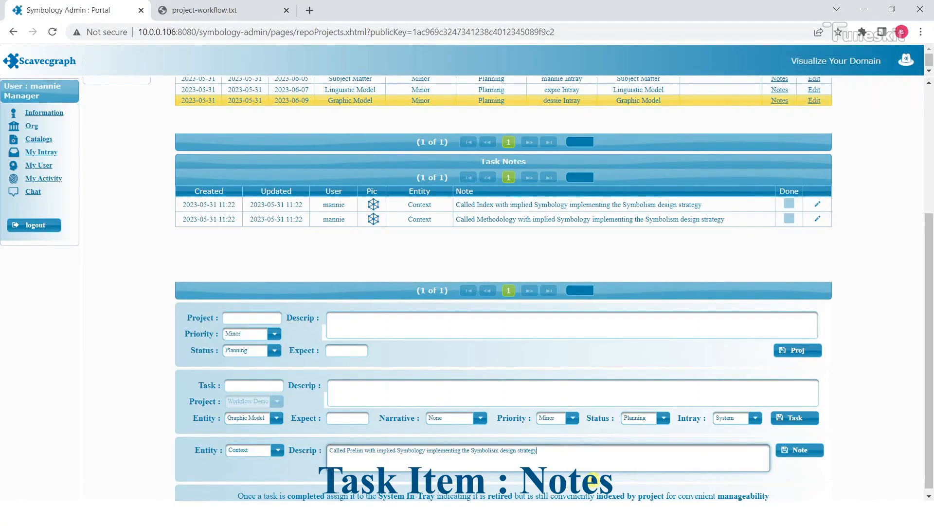
{"action": "left_click", "coordinate": [801, 450]}
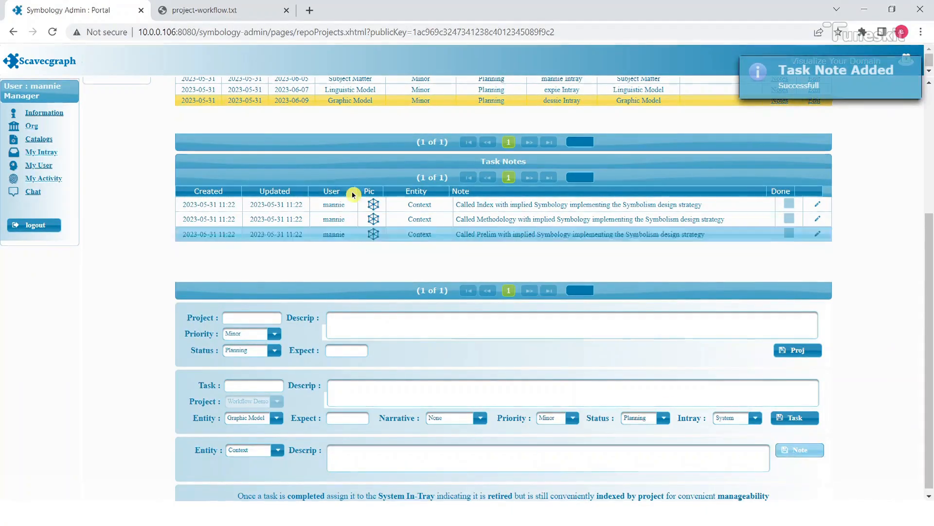
Step: Copy "Called Rational with implied Symbology implementing the Symbolism design strategy" from project-workflow.txt and add it as a Context task note
{"action": "left_click", "coordinate": [197, 11]}
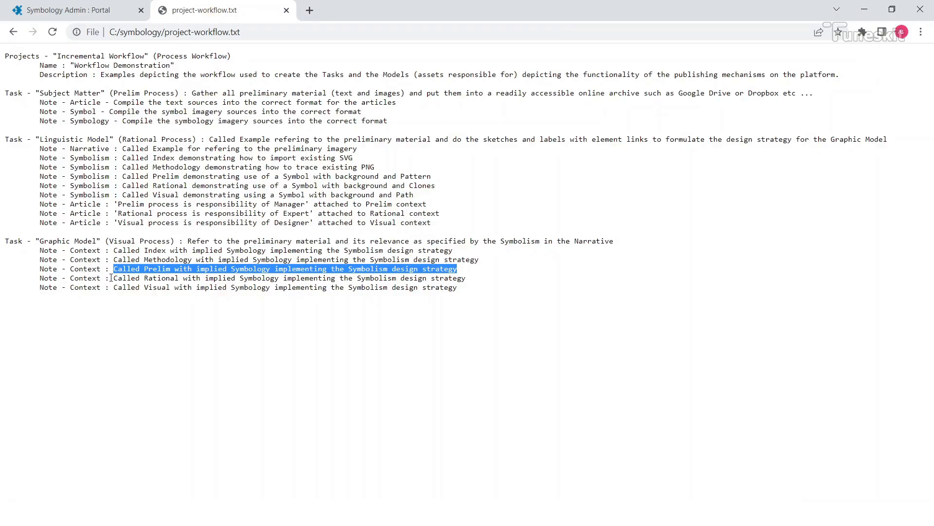
{"action": "left_click_drag", "start_coordinate": [113, 276], "coordinate": [466, 277]}
{"action": "key", "text": "ctrl+c"}
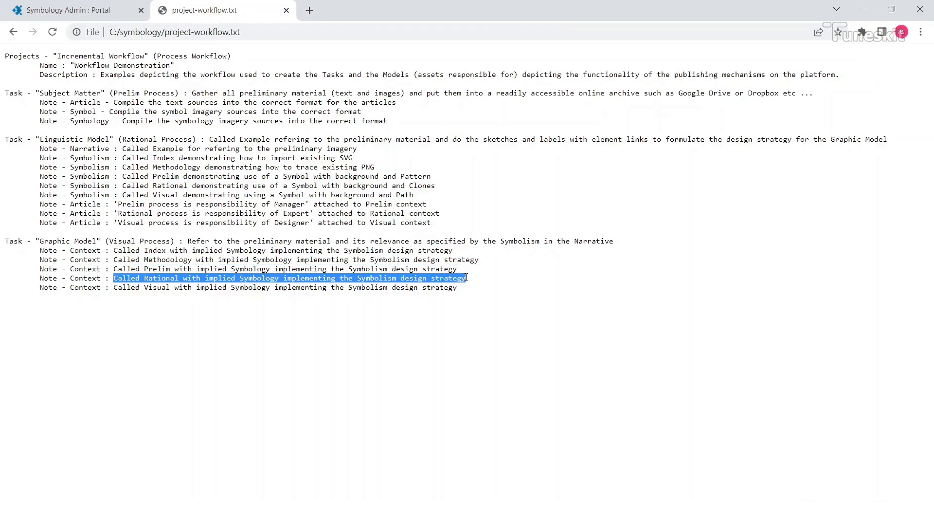
{"action": "left_click", "coordinate": [99, 12]}
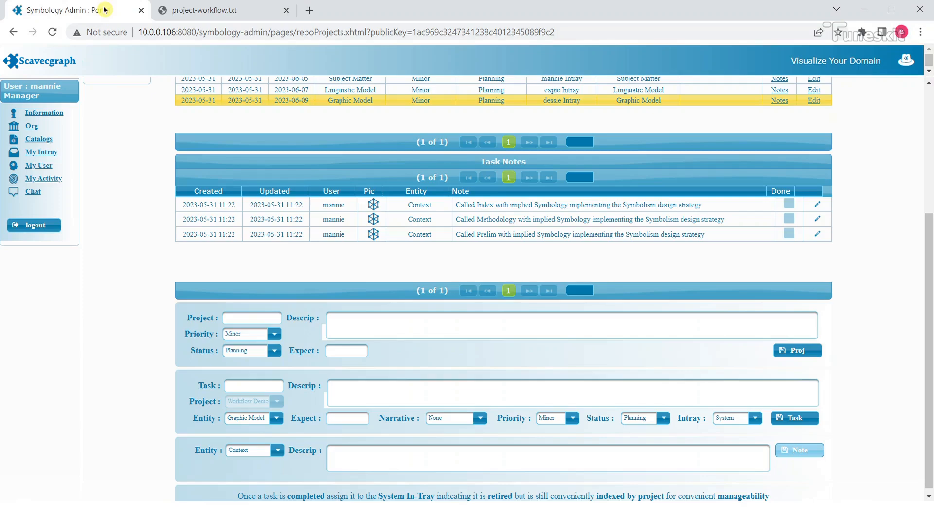
{"action": "left_click", "coordinate": [359, 455]}
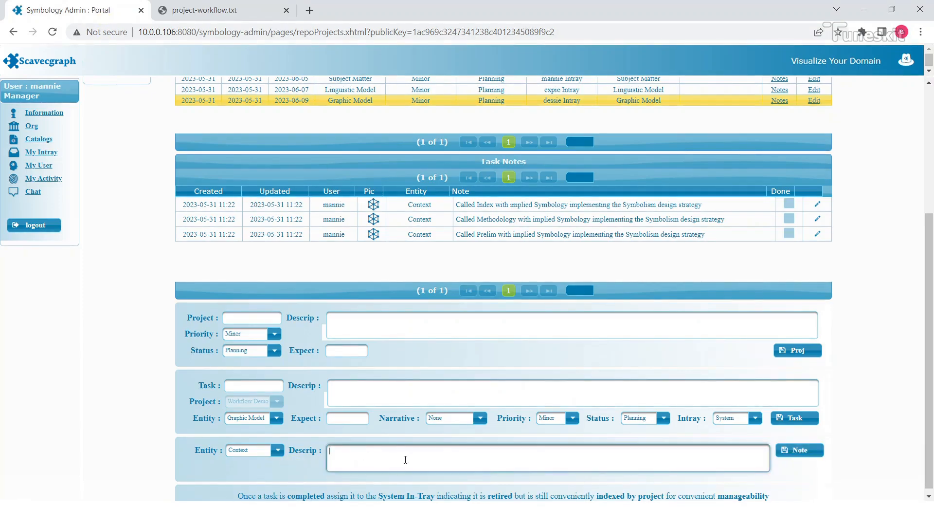
{"action": "key", "text": "ctrl+v"}
{"action": "left_click", "coordinate": [802, 452]}
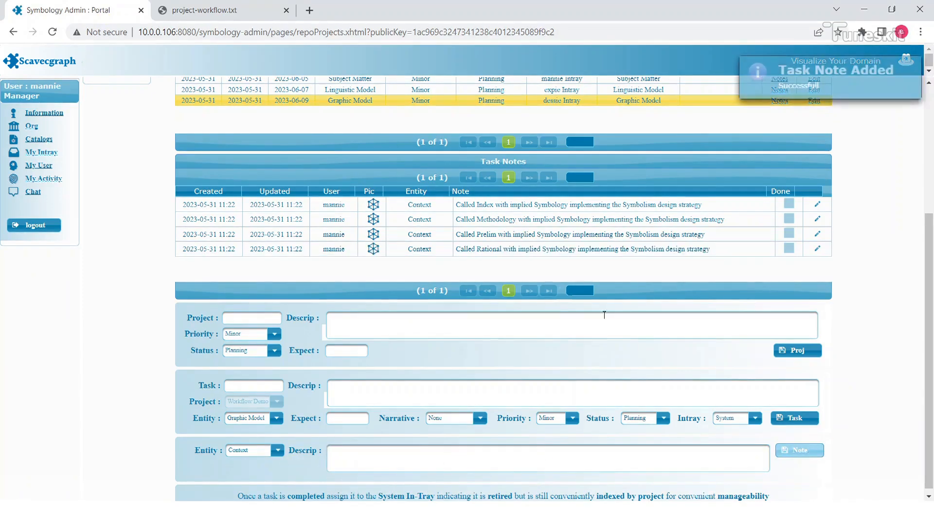
Step: Copy "Called Visual with implied Symbology implementing the Symbolism design strategy" from project-workflow.txt and add it as a Context task note
{"action": "left_click", "coordinate": [250, 12]}
{"action": "left_click_drag", "start_coordinate": [114, 288], "coordinate": [463, 295]}
{"action": "key", "text": "ctrl+c"}
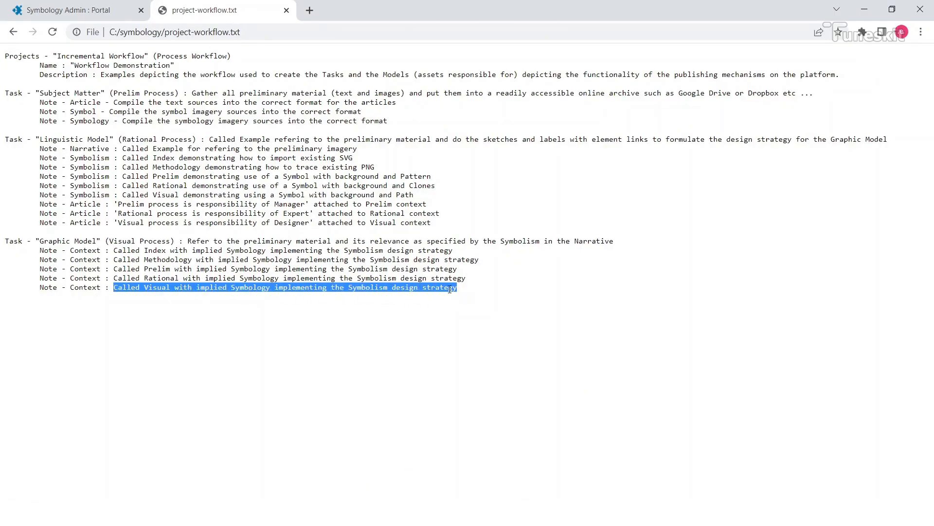
{"action": "left_click", "coordinate": [102, 18]}
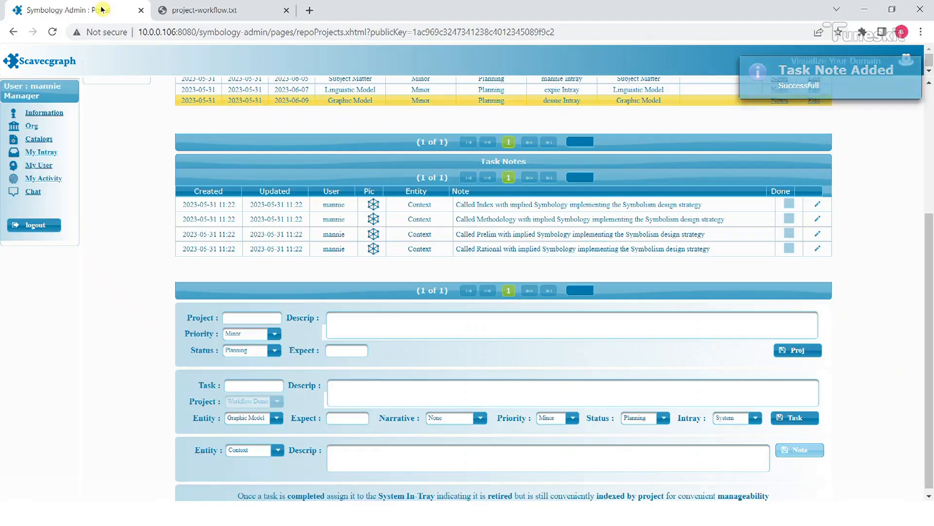
{"action": "left_click", "coordinate": [355, 458]}
{"action": "key", "text": "ctrl+v"}
{"action": "left_click", "coordinate": [811, 452]}
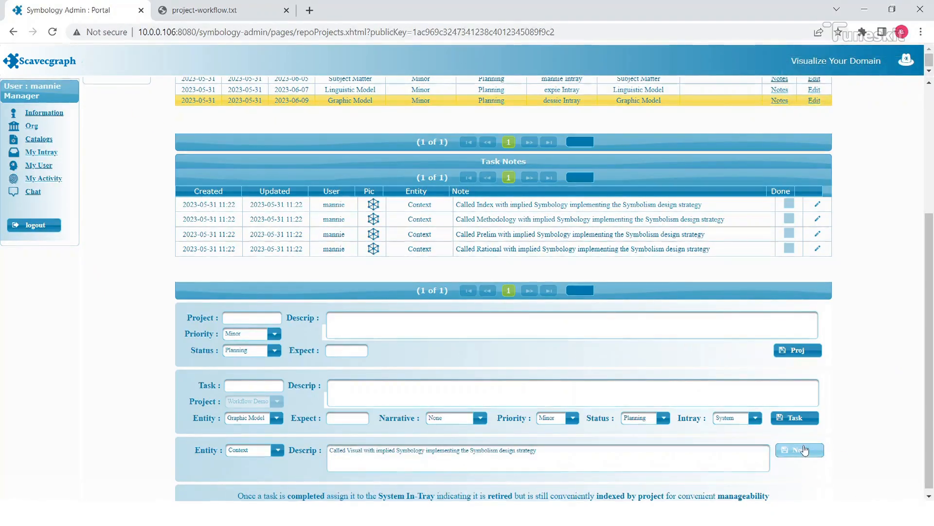
Step: Review the task notes of the Subject Matter, Linguistic Model and Graphic Model tasks in turn
{"action": "left_click_drag", "start_coordinate": [929, 384], "coordinate": [930, 257]}
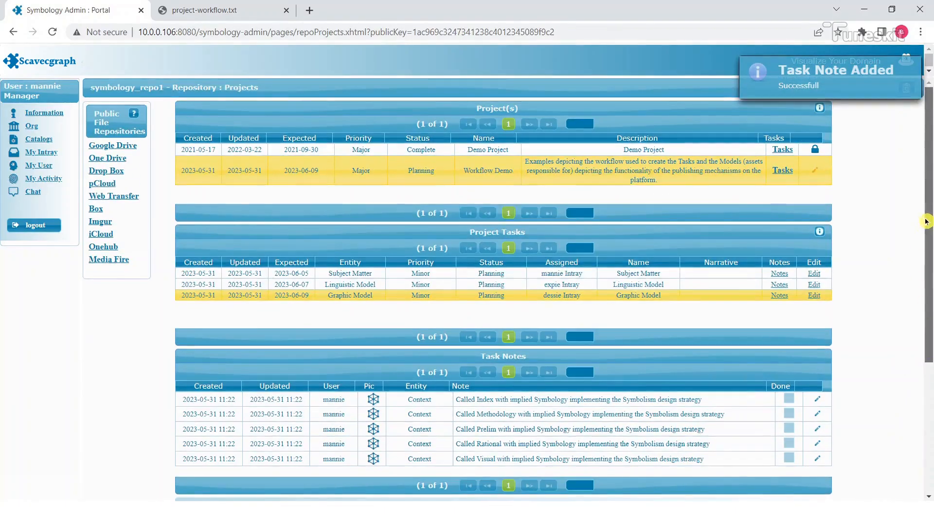
{"action": "left_click", "coordinate": [573, 276]}
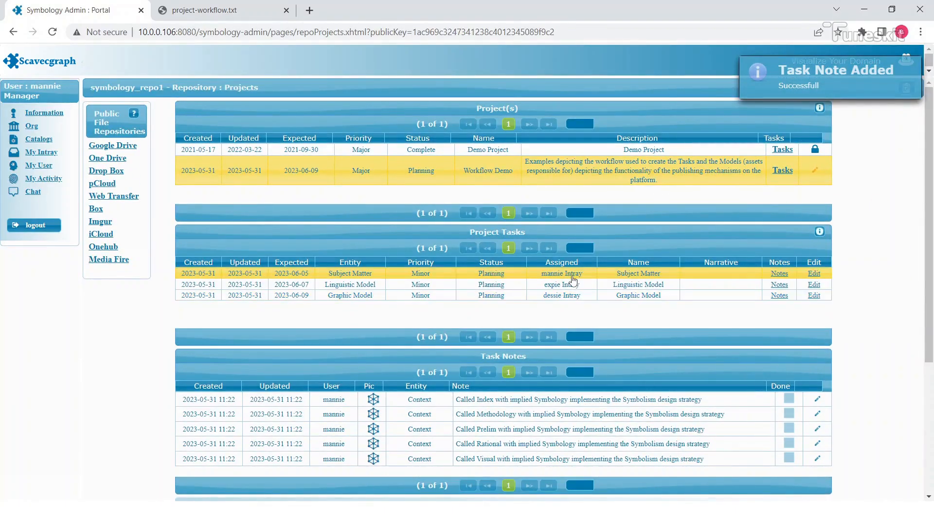
{"action": "left_click", "coordinate": [777, 274]}
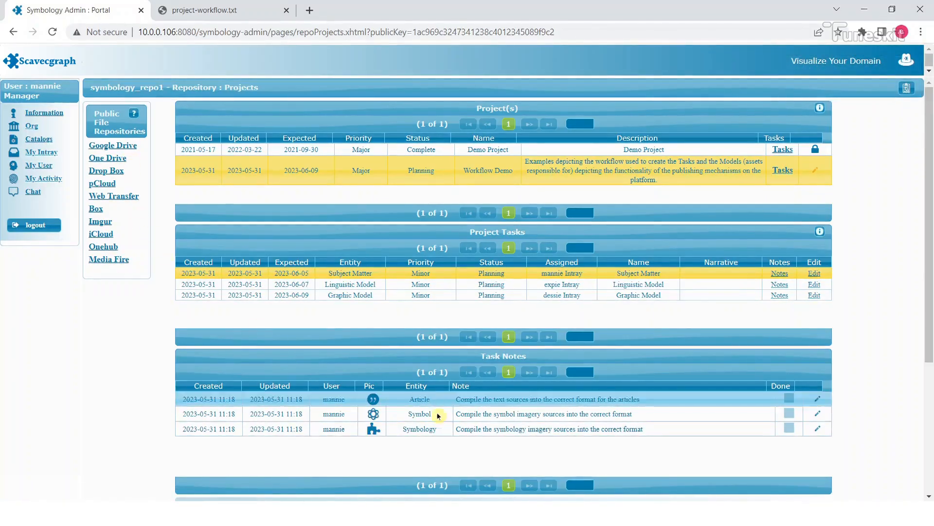
{"action": "left_click", "coordinate": [626, 285]}
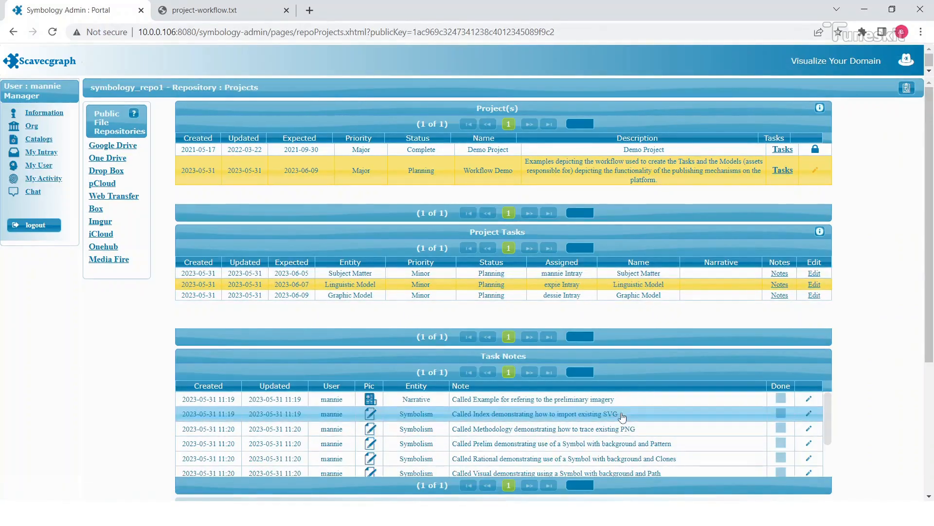
{"action": "left_click_drag", "start_coordinate": [827, 414], "coordinate": [833, 452]}
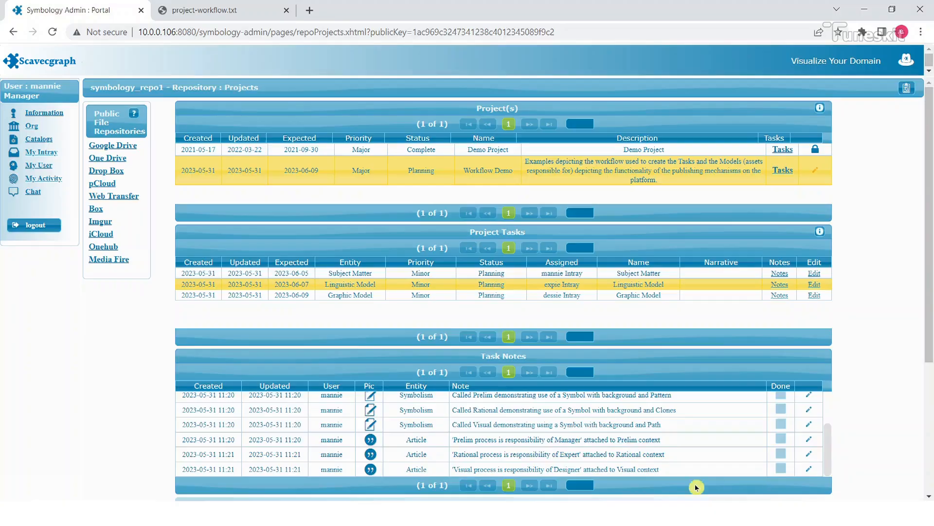
{"action": "left_click", "coordinate": [560, 295]}
{"action": "left_click", "coordinate": [789, 295]}
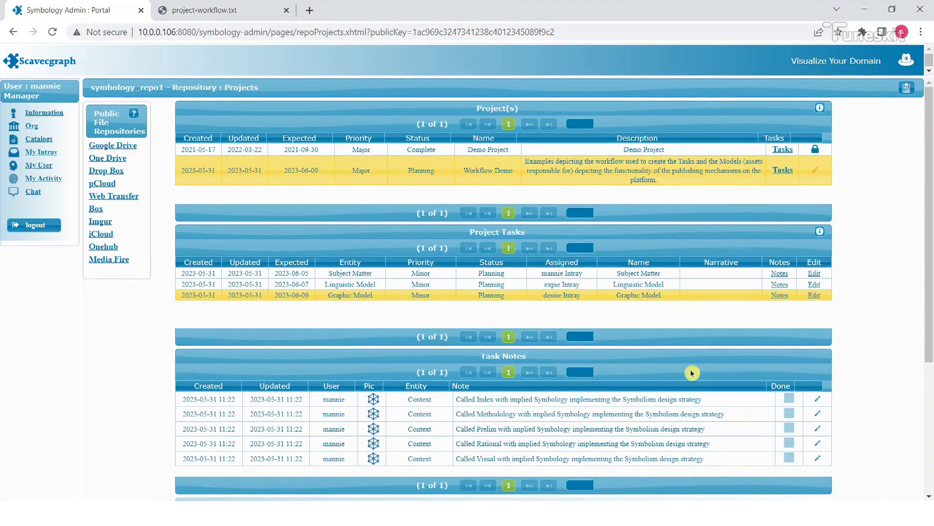
Step: Open the repository's project timeline and show the Workflow Demo project's tasks by expected date
{"action": "left_click", "coordinate": [820, 109]}
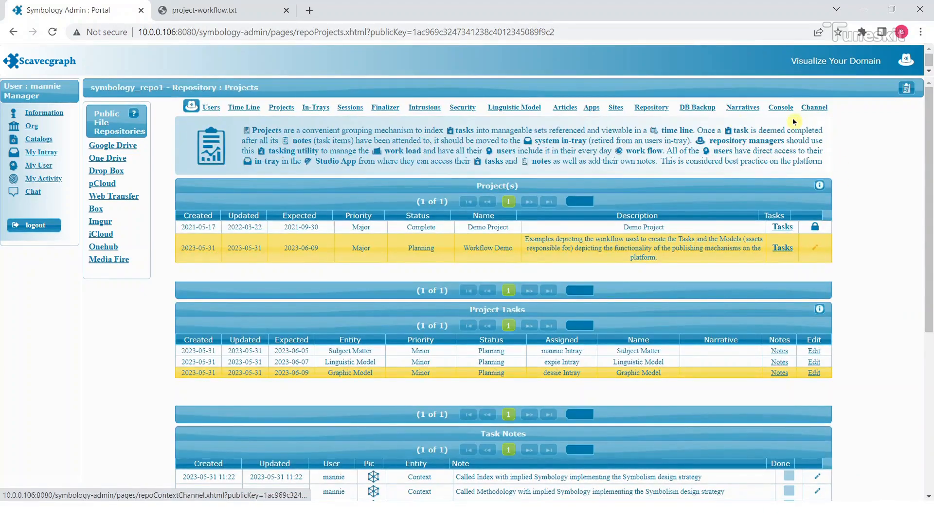
{"action": "left_click", "coordinate": [244, 107]}
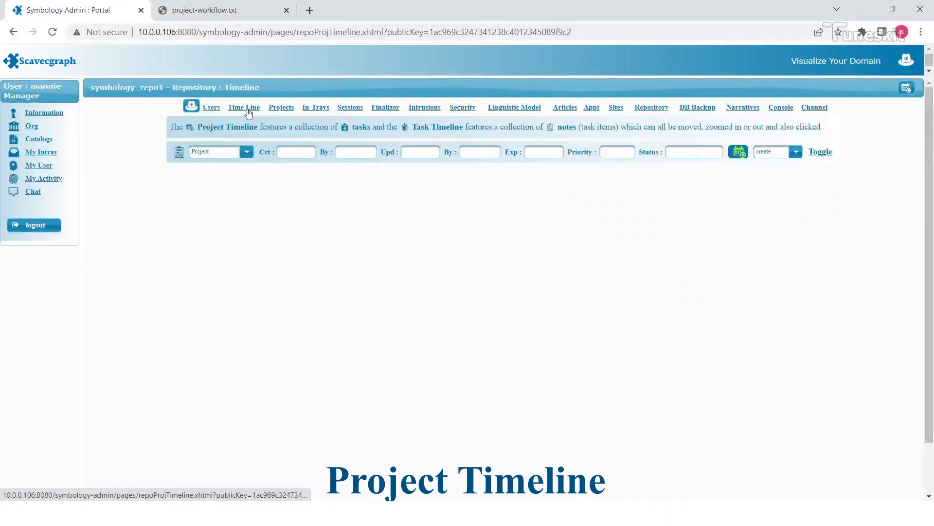
{"action": "left_click", "coordinate": [245, 153]}
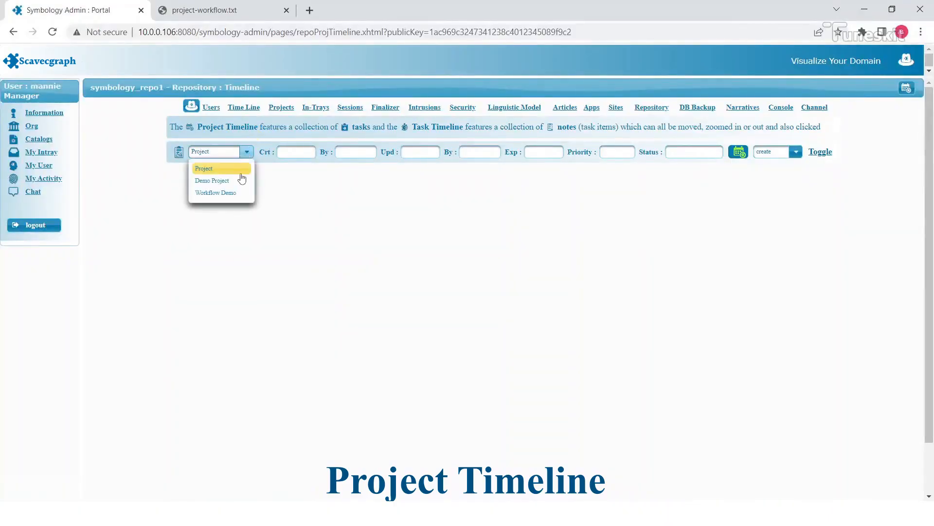
{"action": "left_click", "coordinate": [239, 193]}
{"action": "left_click", "coordinate": [796, 151]}
{"action": "left_click", "coordinate": [790, 198]}
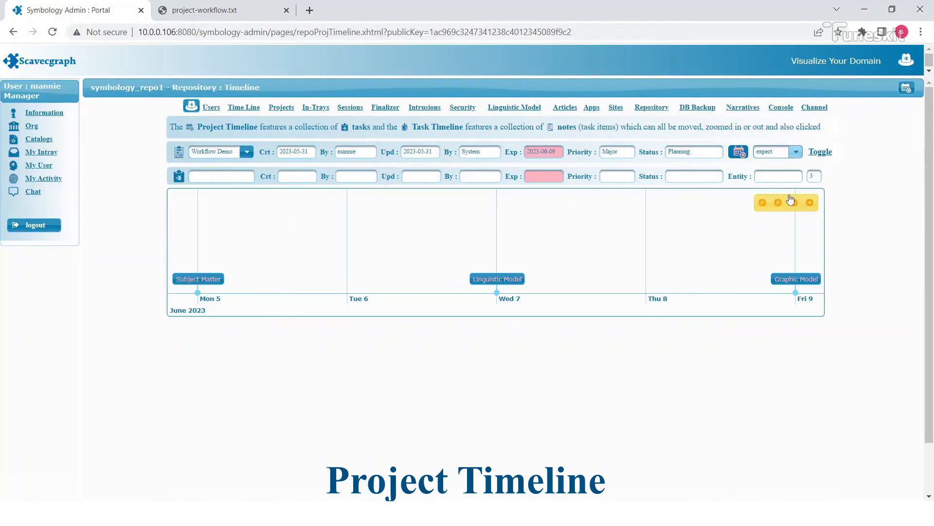
Step: Examine the Subject Matter task on the project timeline and inspect its article and symbology notes on the task timeline
{"action": "scroll", "coordinate": [618, 236], "scroll_direction": "down", "scroll_amount": 5}
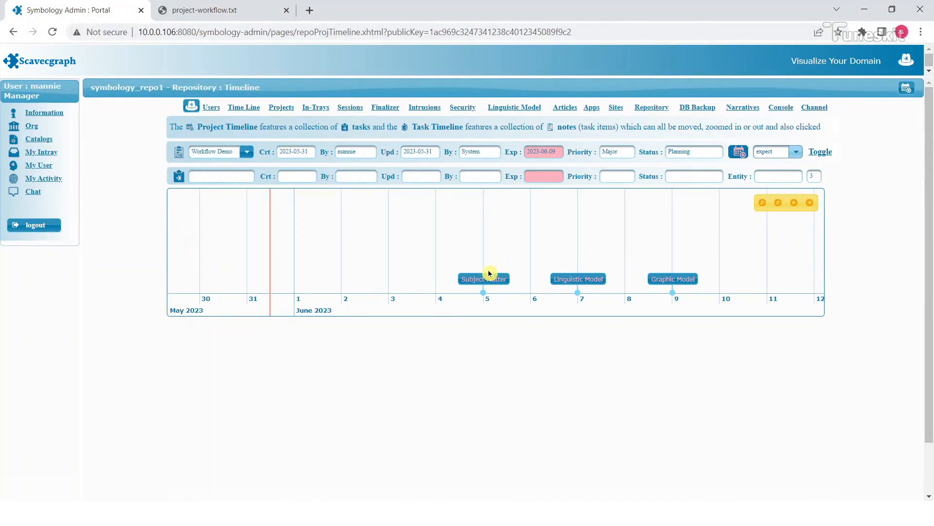
{"action": "left_click", "coordinate": [473, 281]}
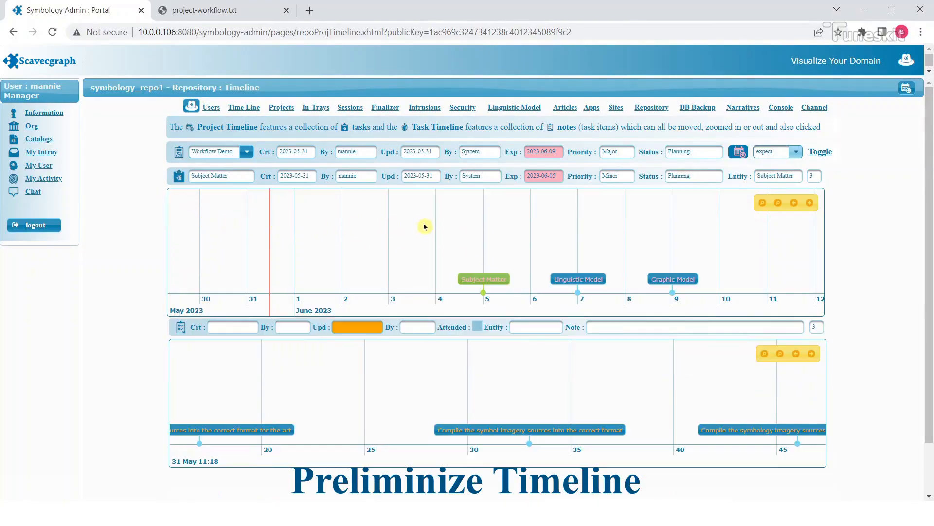
{"action": "scroll", "coordinate": [390, 388], "scroll_direction": "down", "scroll_amount": 5}
{"action": "scroll", "coordinate": [390, 389], "scroll_direction": "down", "scroll_amount": 2}
{"action": "left_click", "coordinate": [358, 430]}
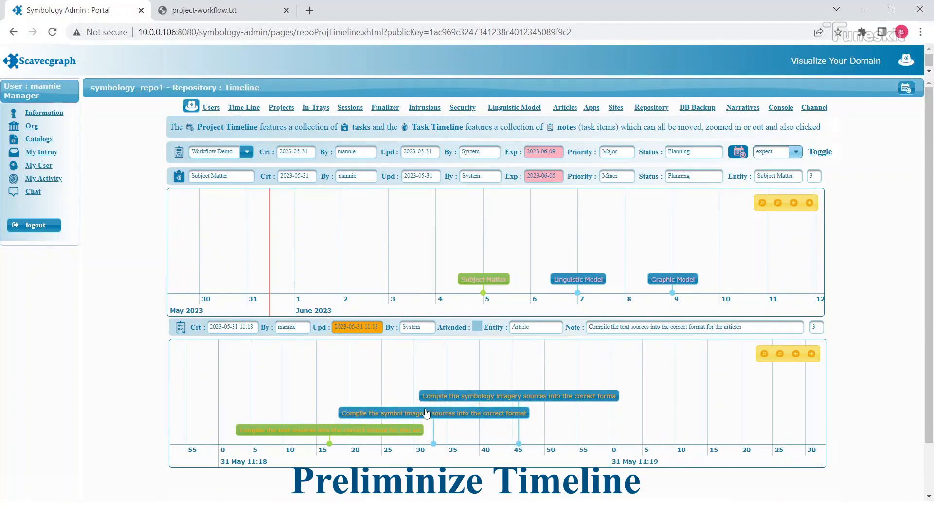
{"action": "left_click", "coordinate": [507, 395]}
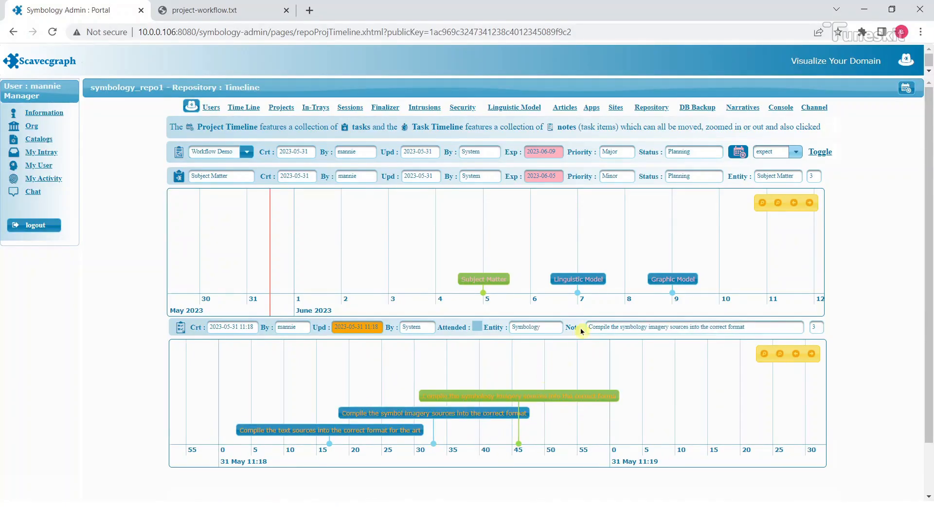
Step: Examine the Linguistic Model task on the project timeline, inspecting its Narrative, Symbolism and Article notes in turn
{"action": "left_click", "coordinate": [577, 280]}
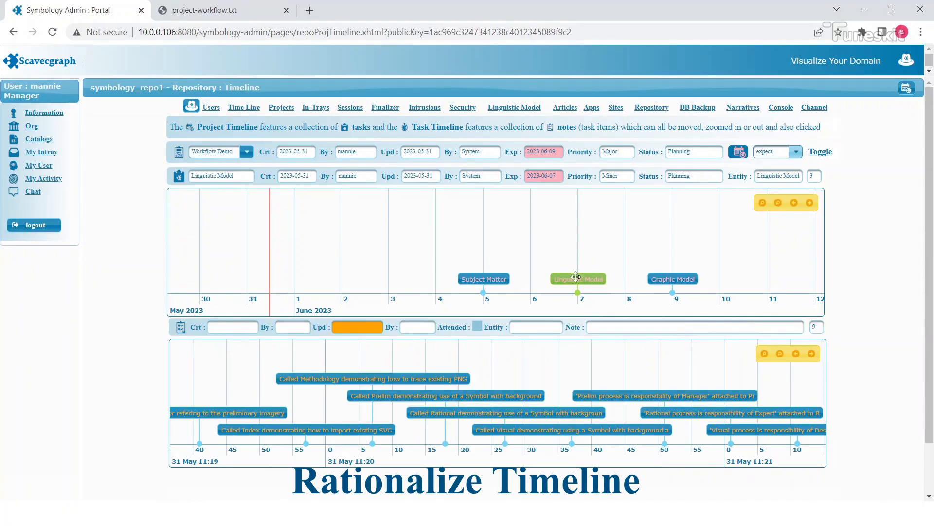
{"action": "left_click", "coordinate": [179, 177]}
{"action": "left_click", "coordinate": [179, 176]}
{"action": "left_click", "coordinate": [270, 413]}
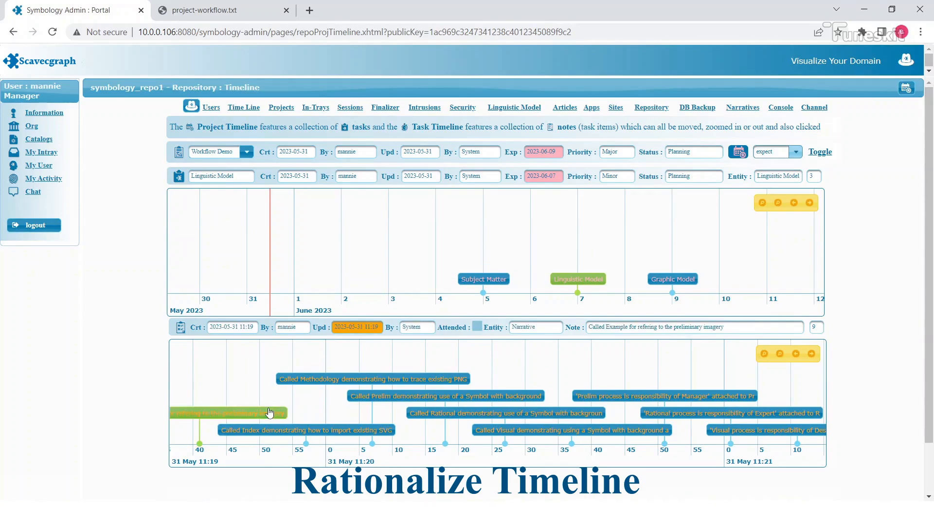
{"action": "left_click", "coordinate": [348, 431]}
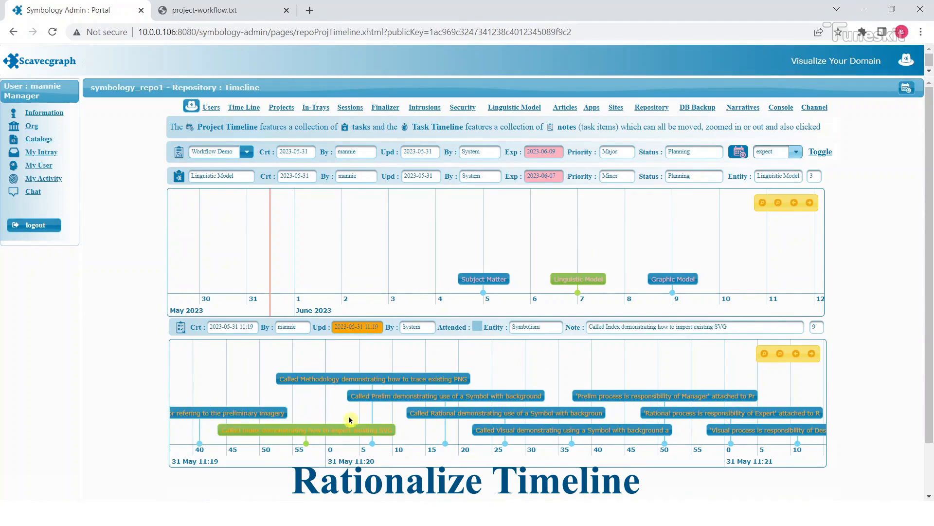
{"action": "left_click", "coordinate": [381, 378]}
{"action": "left_click", "coordinate": [466, 398]}
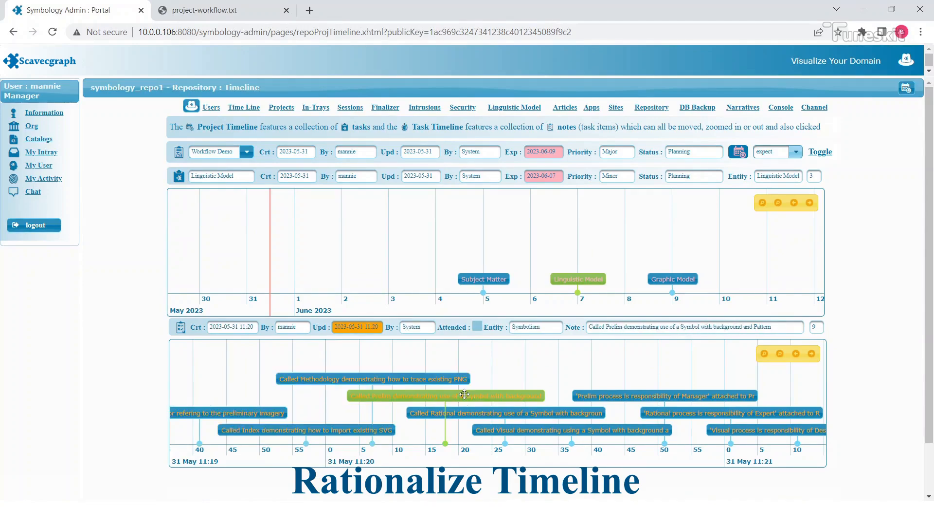
{"action": "left_click", "coordinate": [513, 413]}
{"action": "left_click", "coordinate": [557, 432]}
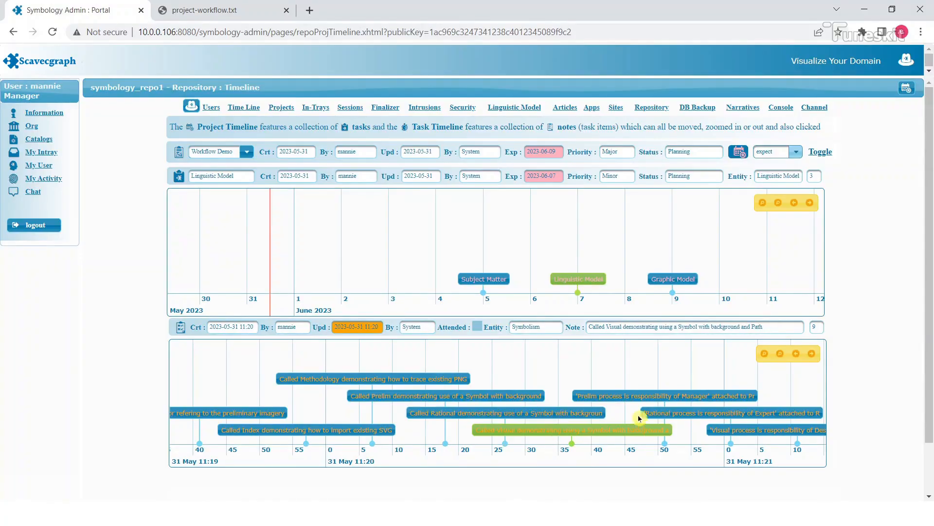
{"action": "left_click", "coordinate": [661, 399]}
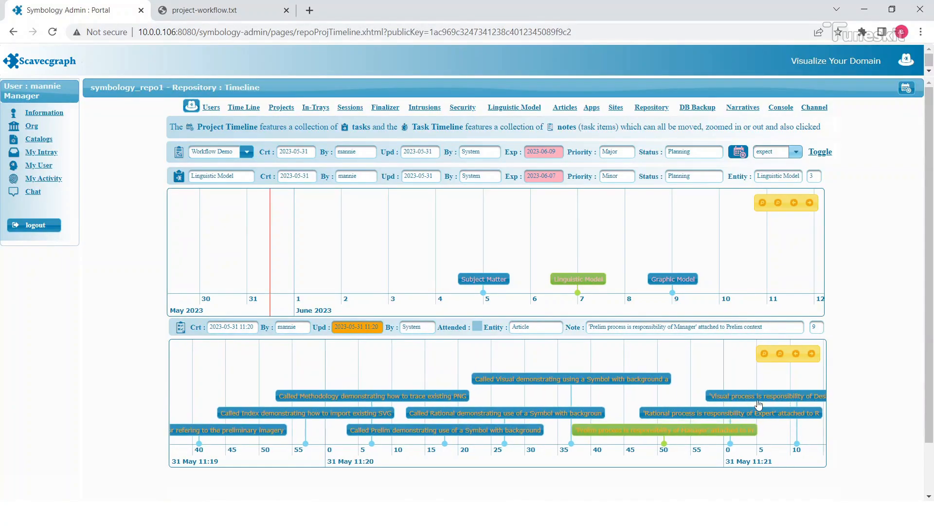
{"action": "left_click", "coordinate": [758, 397]}
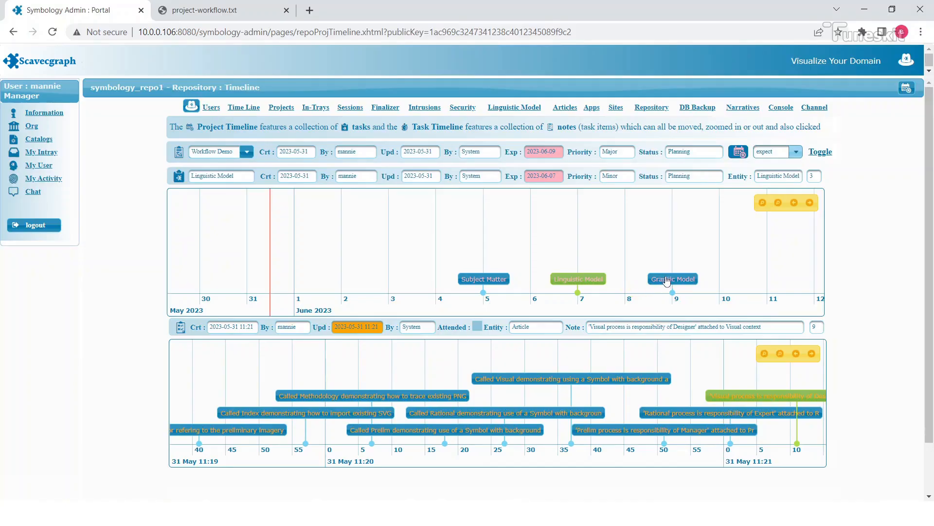
Step: Examine the Graphic Model task on the project timeline, inspecting its Index, Prelim, Rational and Visual context notes
{"action": "left_click", "coordinate": [667, 281]}
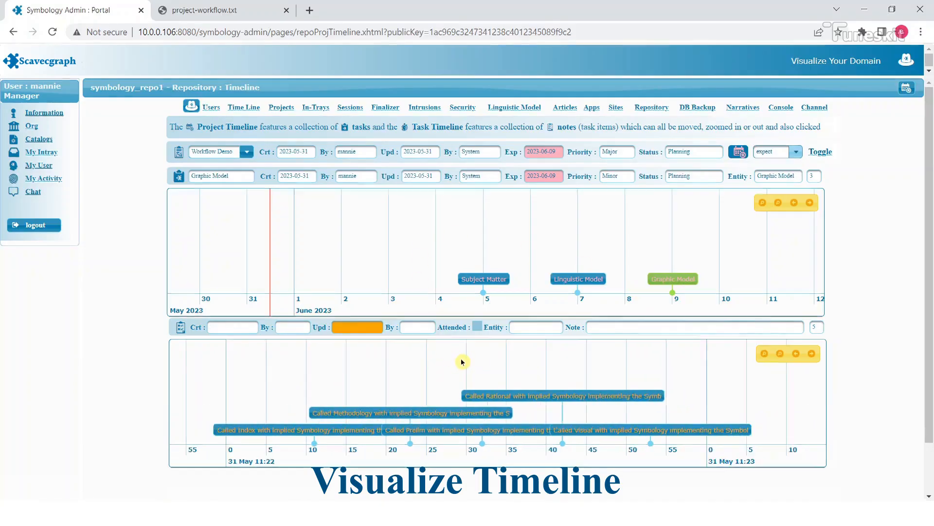
{"action": "left_click", "coordinate": [178, 177]}
{"action": "left_click", "coordinate": [179, 177]}
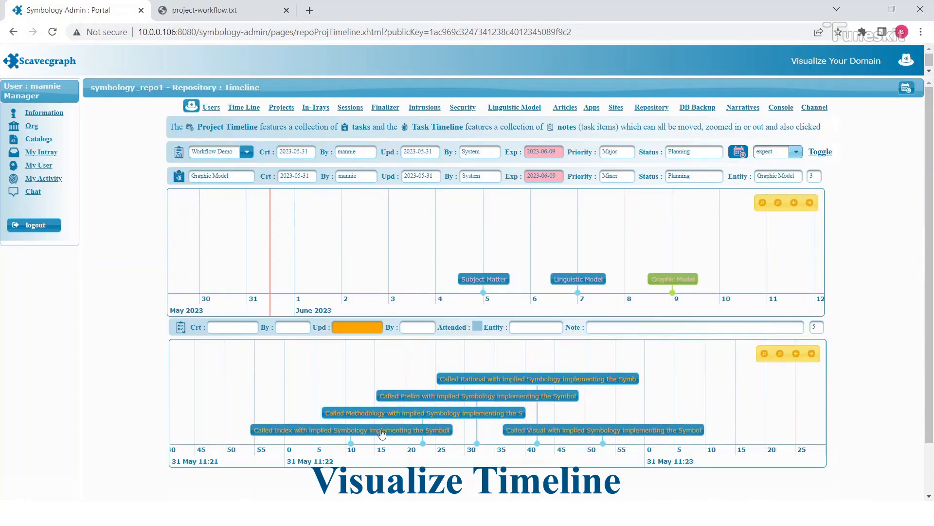
{"action": "left_click", "coordinate": [382, 433]}
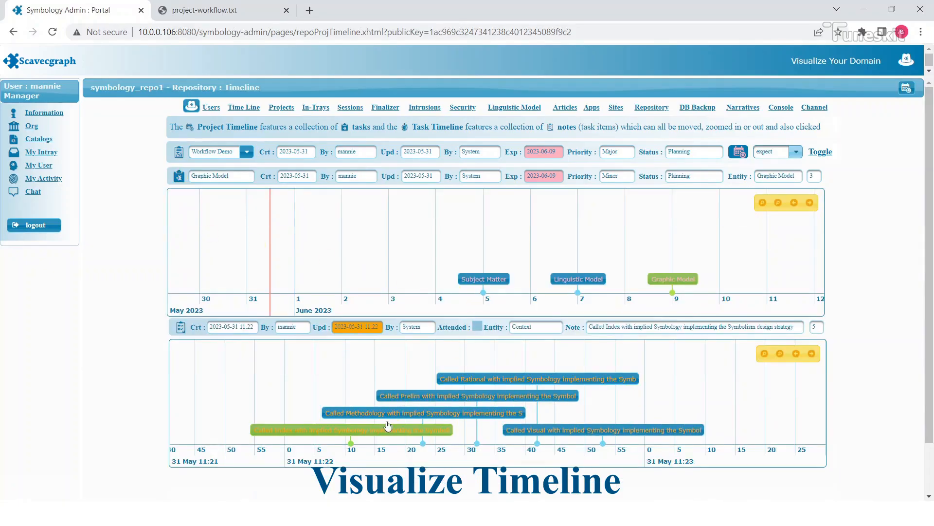
{"action": "left_click", "coordinate": [442, 396]}
{"action": "left_click", "coordinate": [491, 379]}
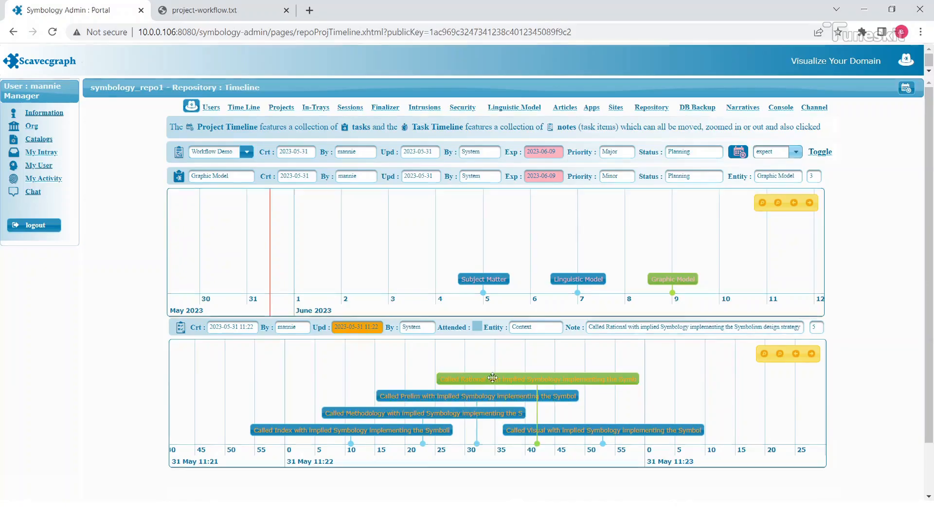
{"action": "left_click", "coordinate": [569, 431]}
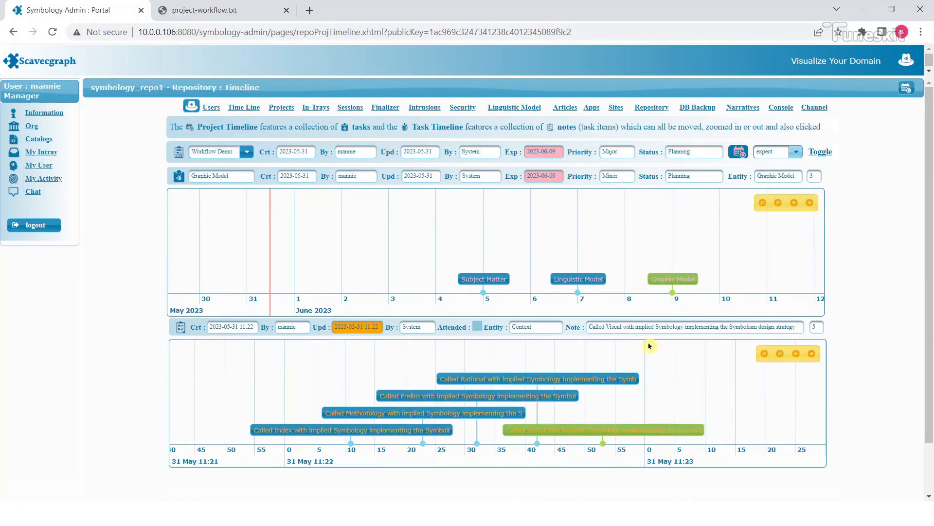
Step: Open the repository's in-trays and review the manager's Subject Matter task with its notes
{"action": "left_click", "coordinate": [316, 108]}
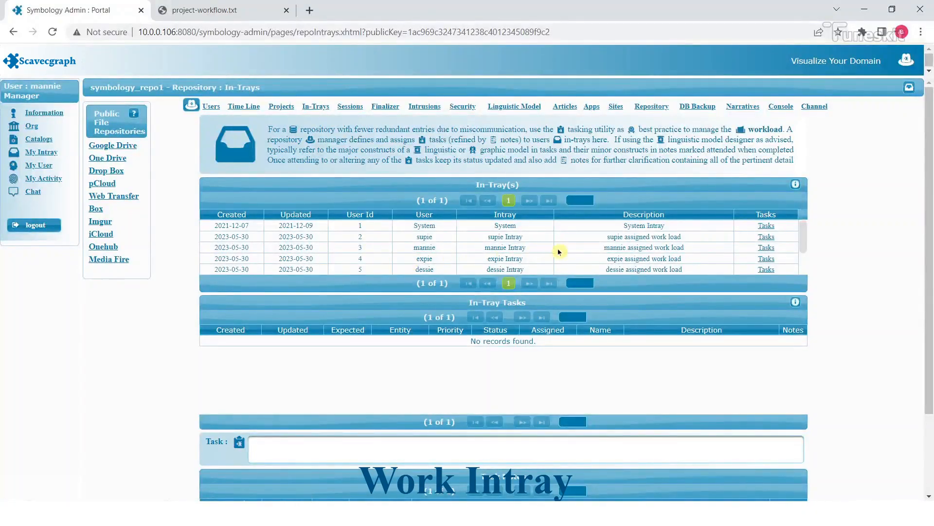
{"action": "left_click", "coordinate": [767, 248]}
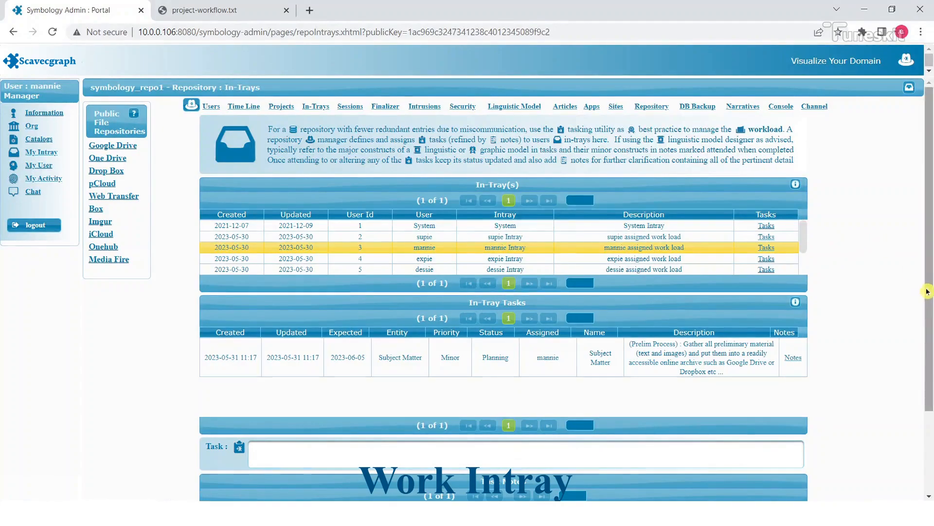
{"action": "scroll", "coordinate": [925, 362], "scroll_direction": "down", "scroll_amount": 1}
{"action": "scroll", "coordinate": [925, 362], "scroll_direction": "down", "scroll_amount": 1}
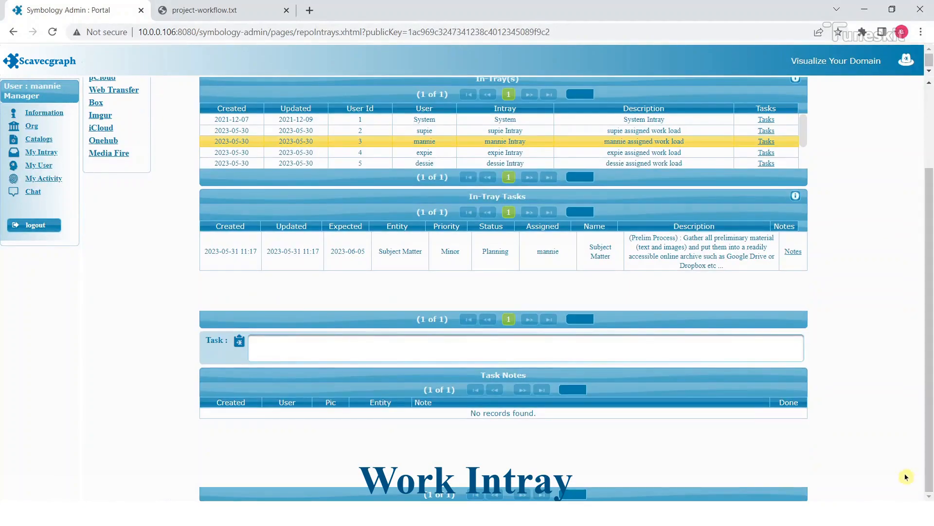
{"action": "left_click", "coordinate": [793, 251]}
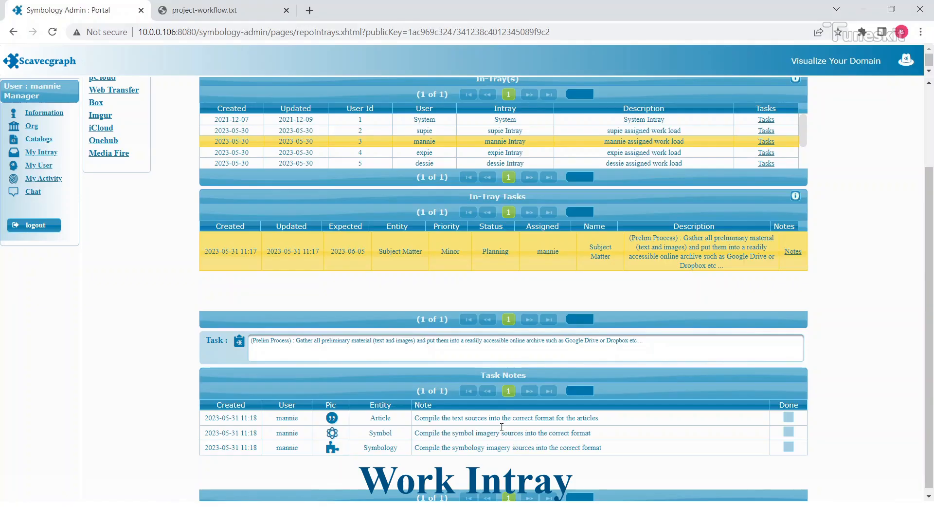
{"action": "scroll", "coordinate": [909, 194], "scroll_direction": "up", "scroll_amount": 2}
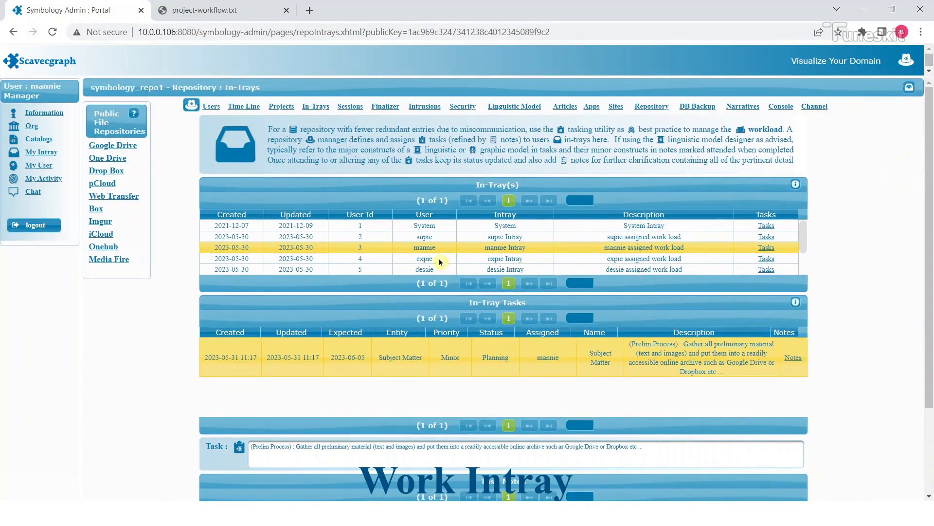
Step: Show the expert's in-tray tasks and review the notes of the Linguistic Model task
{"action": "left_click", "coordinate": [766, 259]}
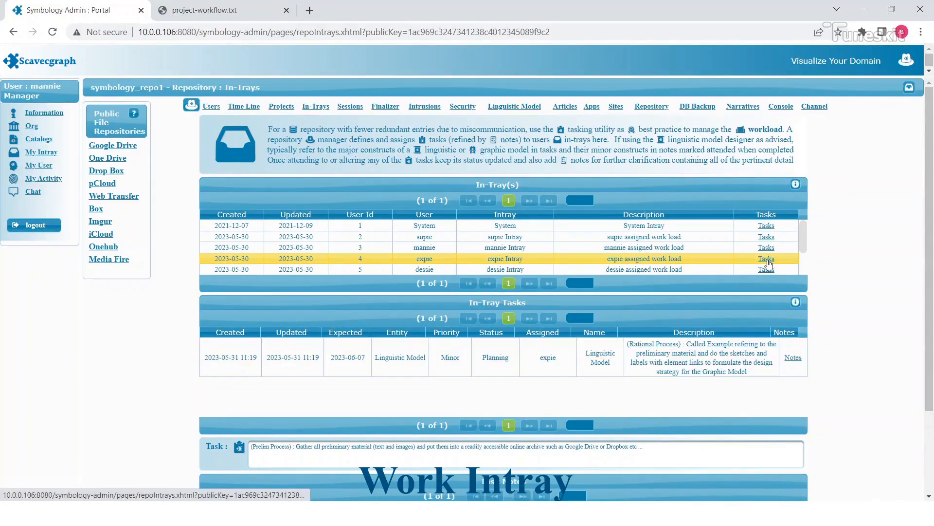
{"action": "scroll", "coordinate": [924, 327], "scroll_direction": "down", "scroll_amount": 2}
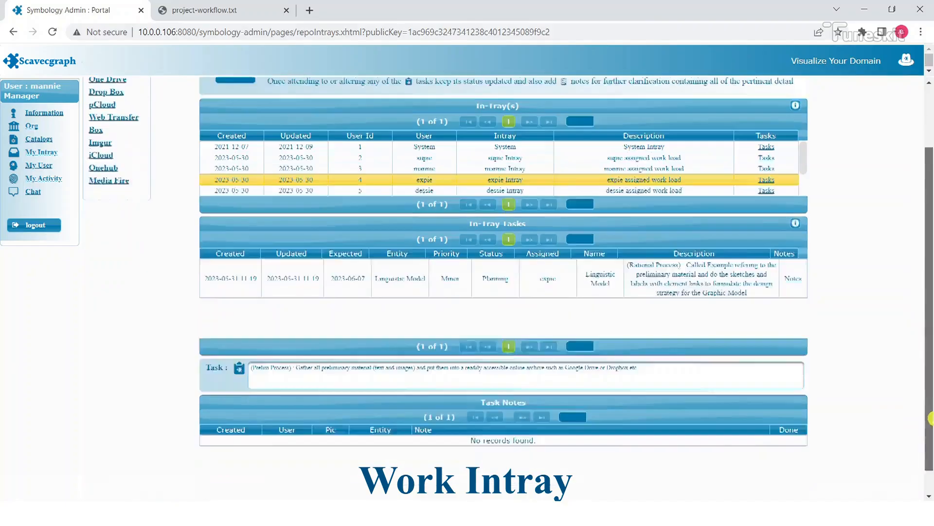
{"action": "left_click", "coordinate": [793, 252]}
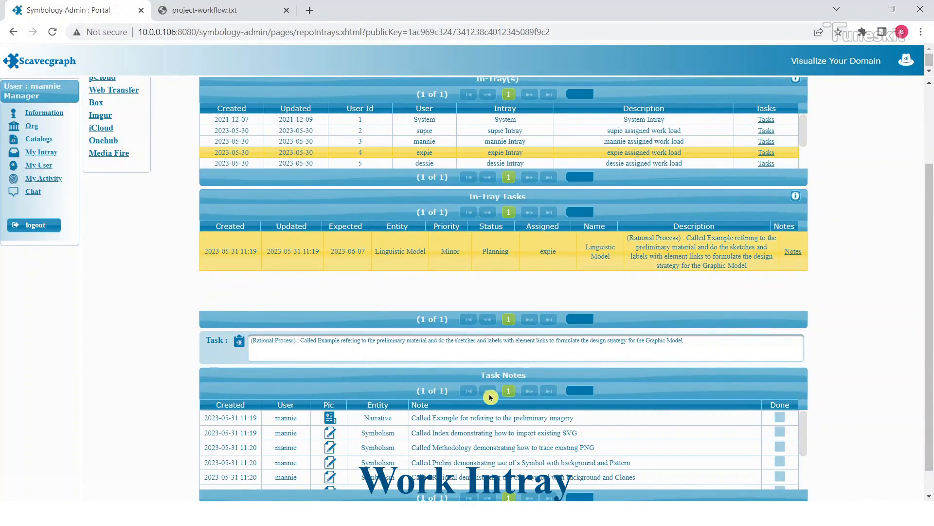
{"action": "scroll", "coordinate": [930, 315], "scroll_direction": "up", "scroll_amount": 2}
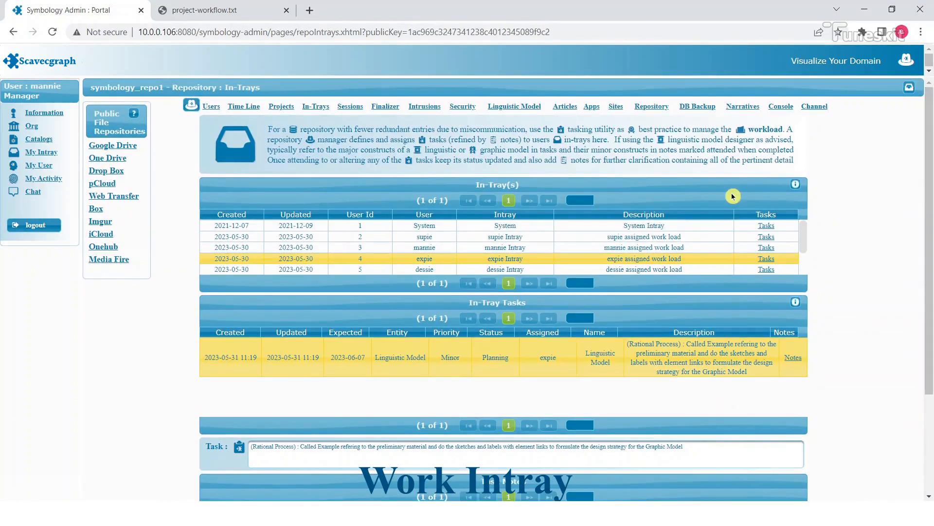
Step: Show the designer's in-tray tasks and review the notes of the Graphic Model task
{"action": "left_click", "coordinate": [767, 270]}
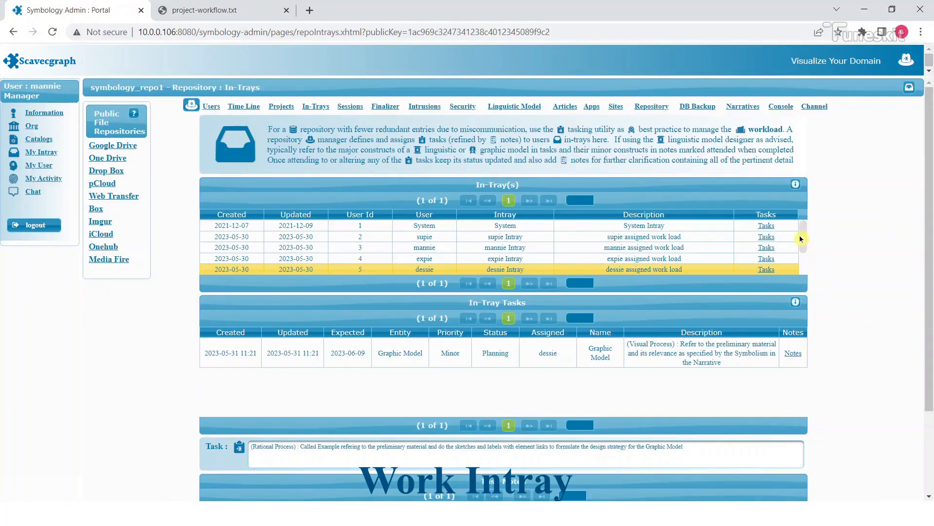
{"action": "scroll", "coordinate": [897, 466], "scroll_direction": "down", "scroll_amount": 2}
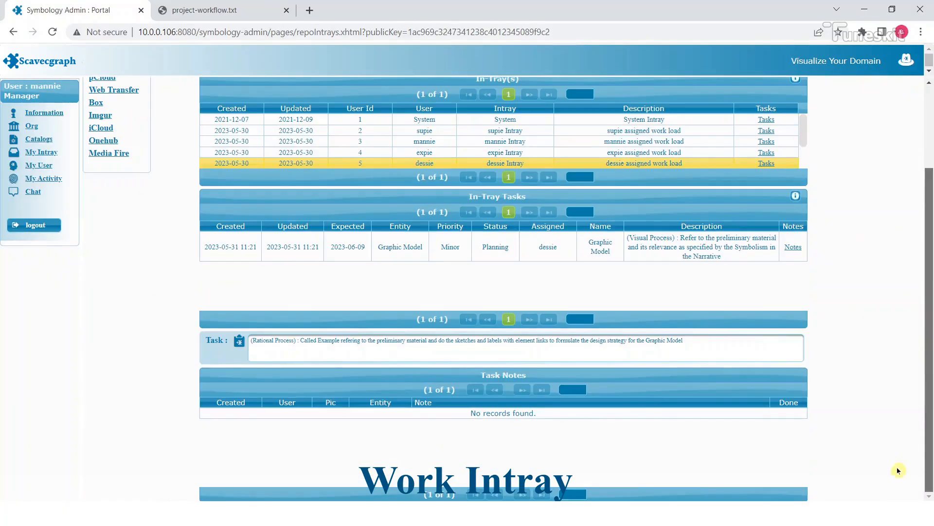
{"action": "left_click", "coordinate": [792, 248]}
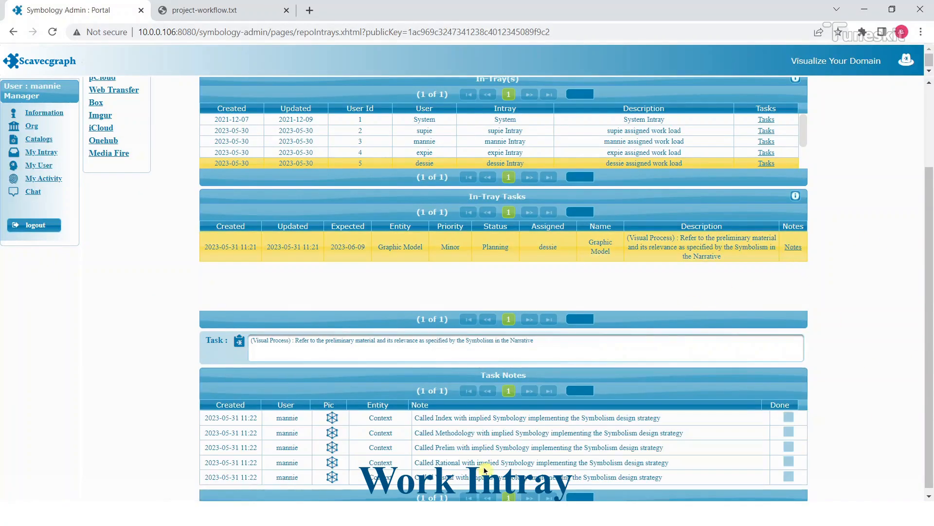
{"action": "scroll", "coordinate": [795, 315], "scroll_direction": "up", "scroll_amount": 2}
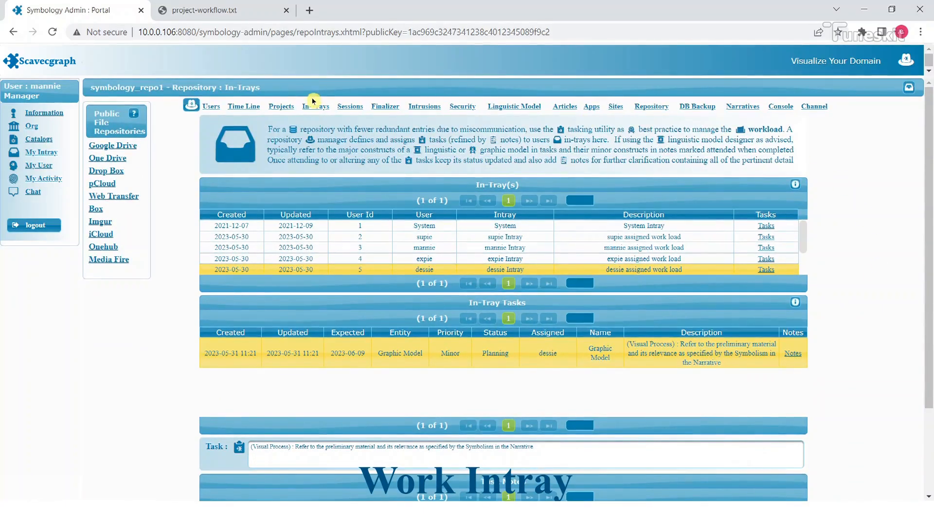
Step: Open the repository's tasking session audit and set its user filter to the manager's account
{"action": "left_click", "coordinate": [351, 106]}
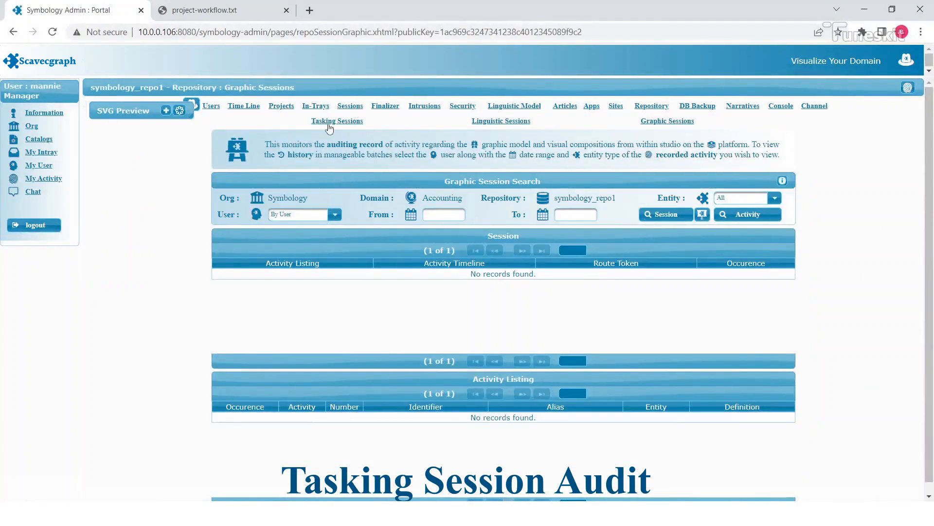
{"action": "left_click", "coordinate": [335, 125]}
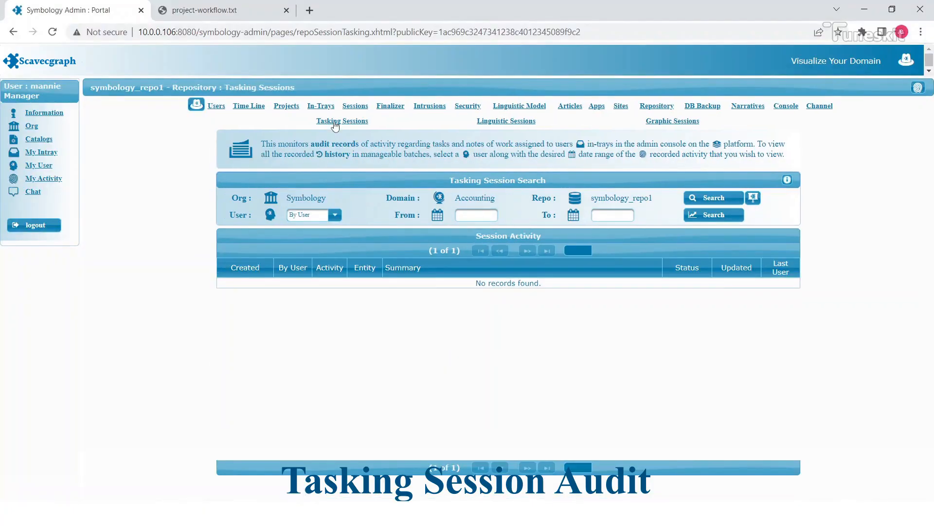
{"action": "left_click", "coordinate": [334, 217]}
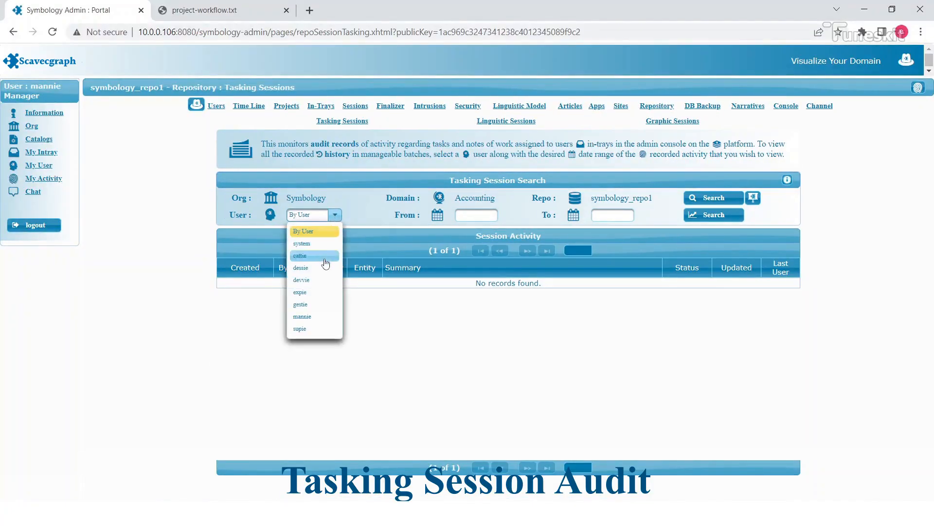
{"action": "left_click", "coordinate": [325, 316]}
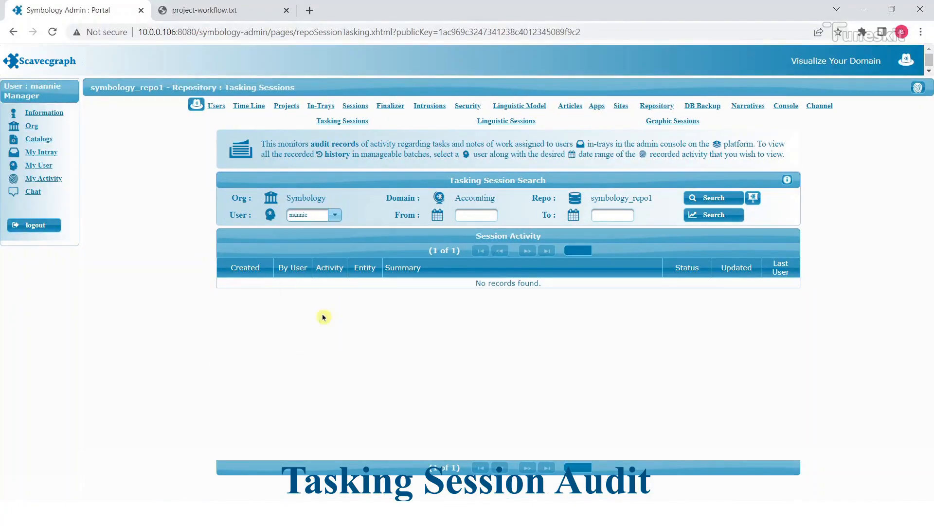
Step: Search the manager's tasking session activity for the date range 2023-05-30 to 2023-06-01
{"action": "left_click", "coordinate": [496, 216]}
{"action": "left_click", "coordinate": [543, 234]}
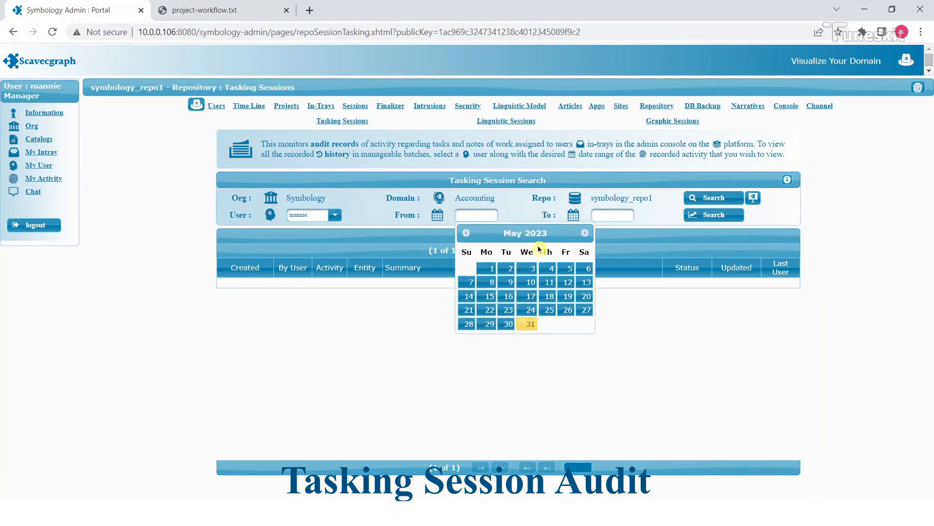
{"action": "left_click", "coordinate": [508, 324]}
{"action": "left_click", "coordinate": [624, 214]}
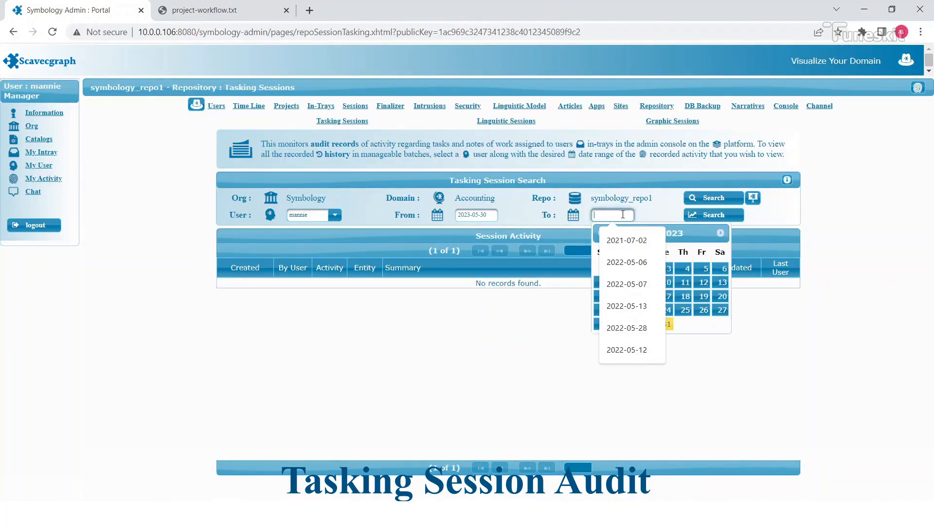
{"action": "left_click", "coordinate": [694, 232]}
{"action": "left_click", "coordinate": [719, 236]}
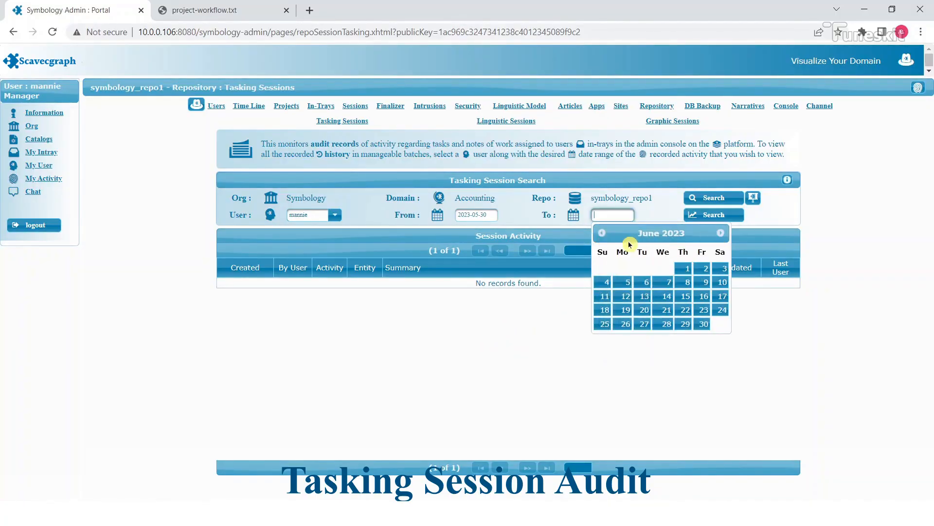
{"action": "left_click", "coordinate": [685, 267]}
{"action": "left_click", "coordinate": [714, 198]}
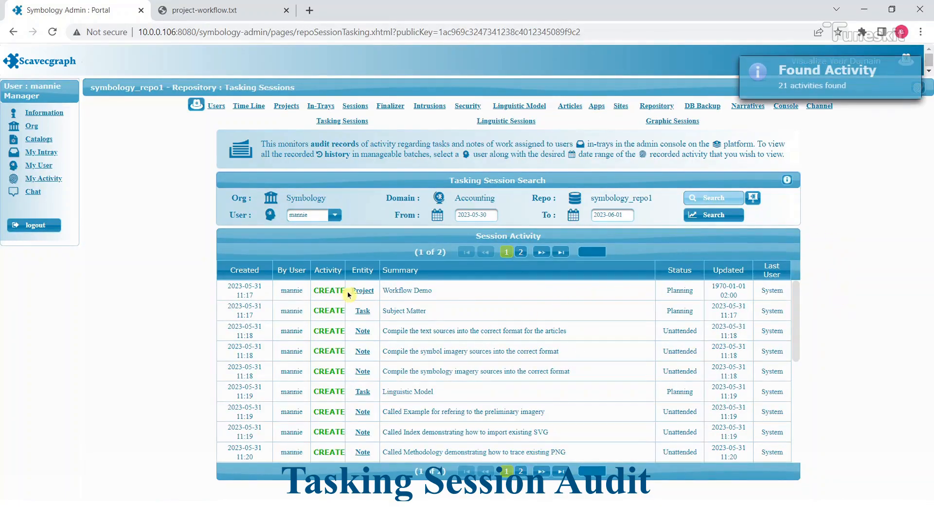
Step: Examine the audit records for the Workflow Demo project and its Linguistic Model and Graphic Model tasks
{"action": "left_click_drag", "start_coordinate": [350, 291], "coordinate": [434, 291]}
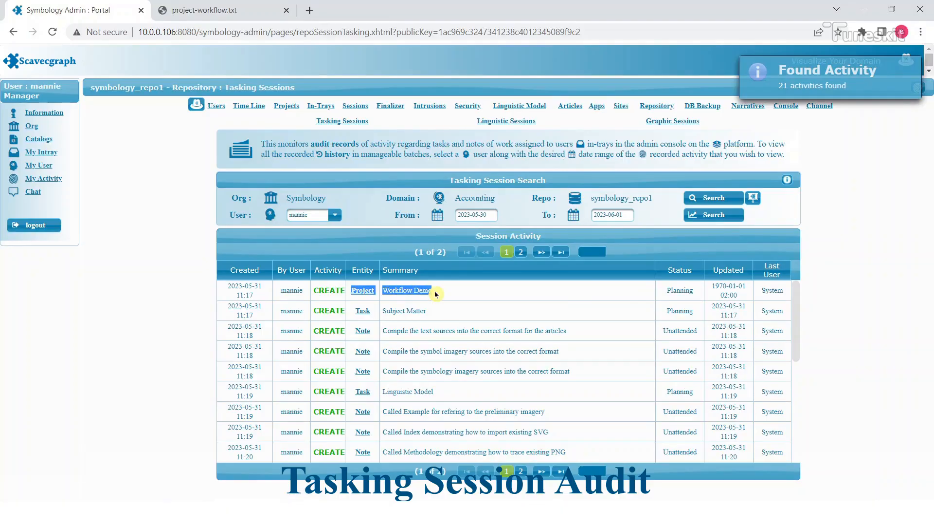
{"action": "left_click_drag", "start_coordinate": [795, 309], "coordinate": [793, 334]}
{"action": "left_click_drag", "start_coordinate": [354, 315], "coordinate": [432, 315]}
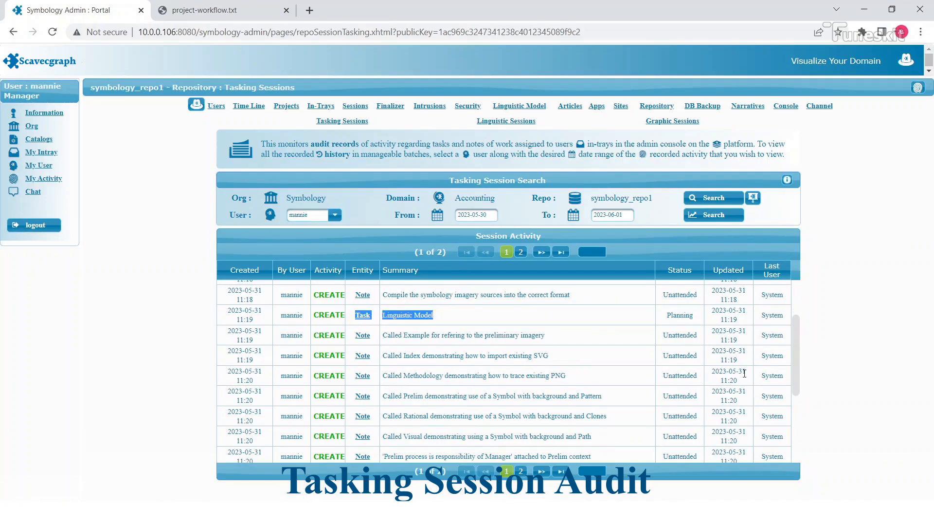
{"action": "left_click_drag", "start_coordinate": [795, 334], "coordinate": [794, 402]}
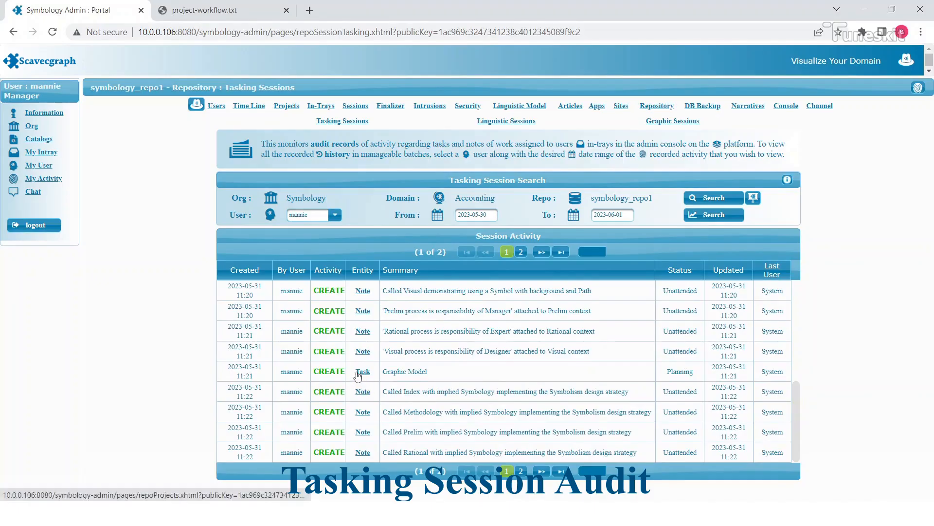
{"action": "left_click_drag", "start_coordinate": [356, 374], "coordinate": [423, 371]}
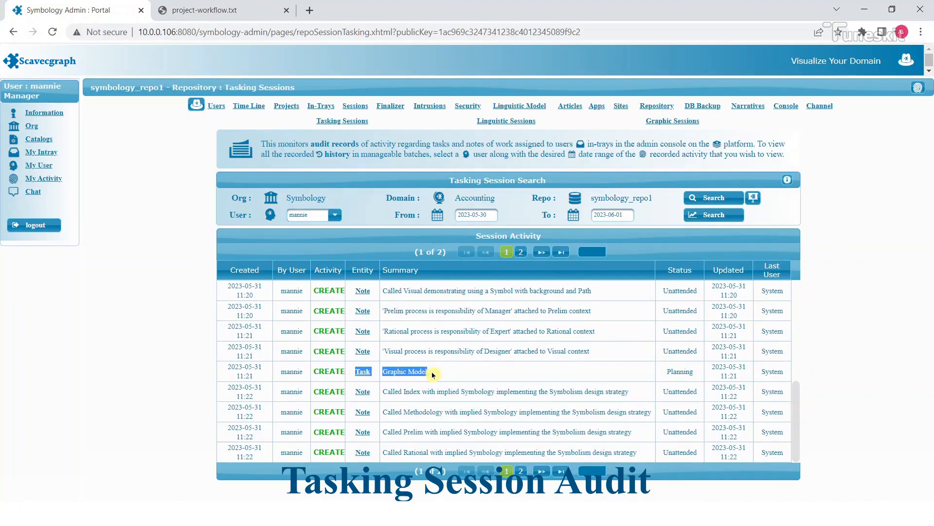
Step: Open the Workflow Demo project from its creation record in the session activity list
{"action": "left_click_drag", "start_coordinate": [797, 390], "coordinate": [804, 283]}
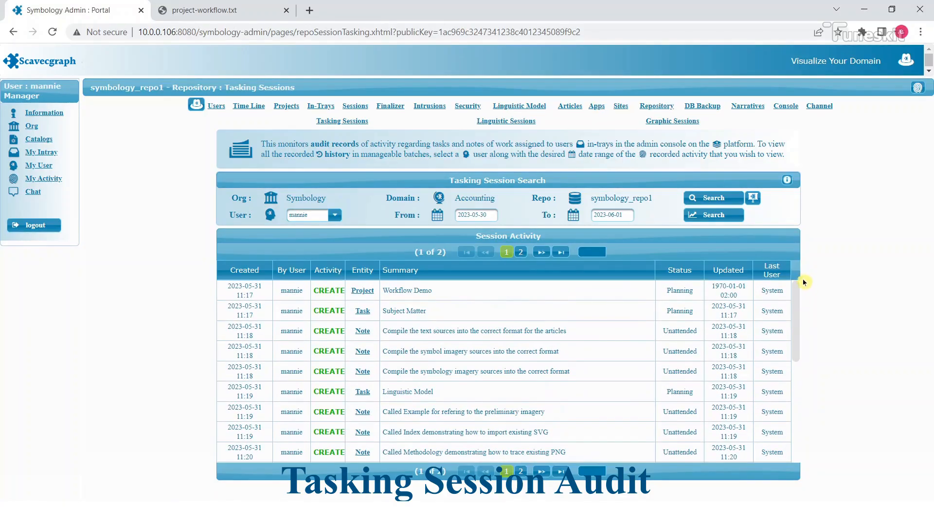
{"action": "left_click", "coordinate": [361, 292]}
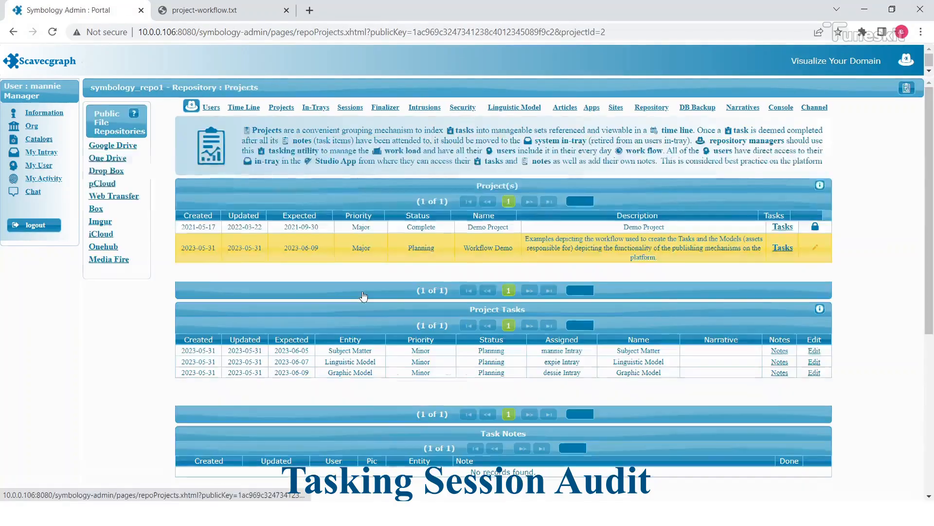